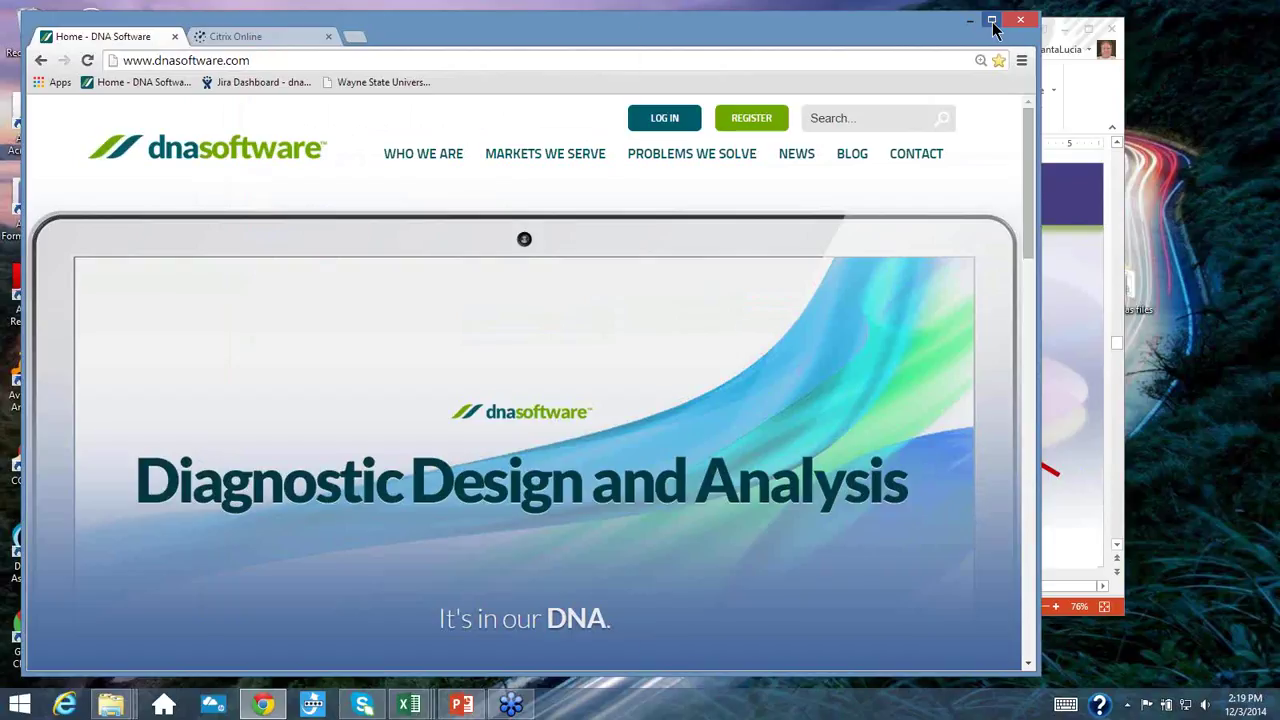
- Maximize Chrome and log in to the DNA Software Application Portal with the saved credentials
left_click(992, 21)
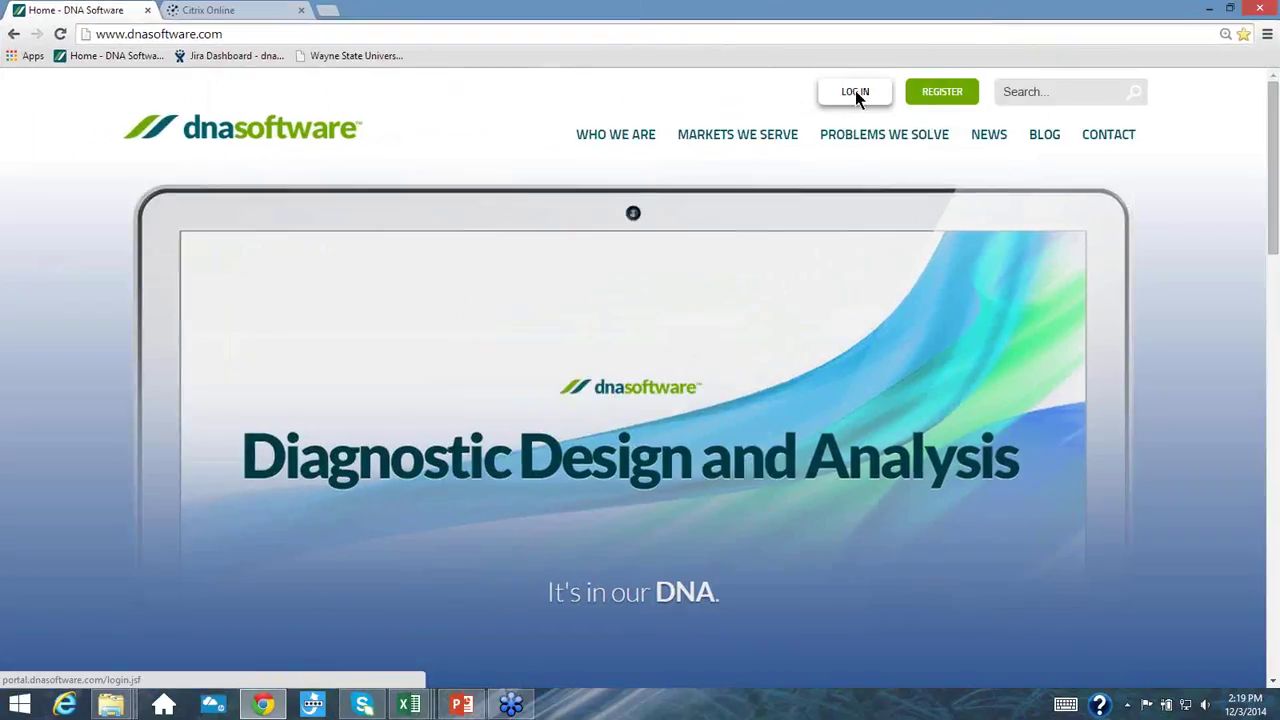
left_click(855, 92)
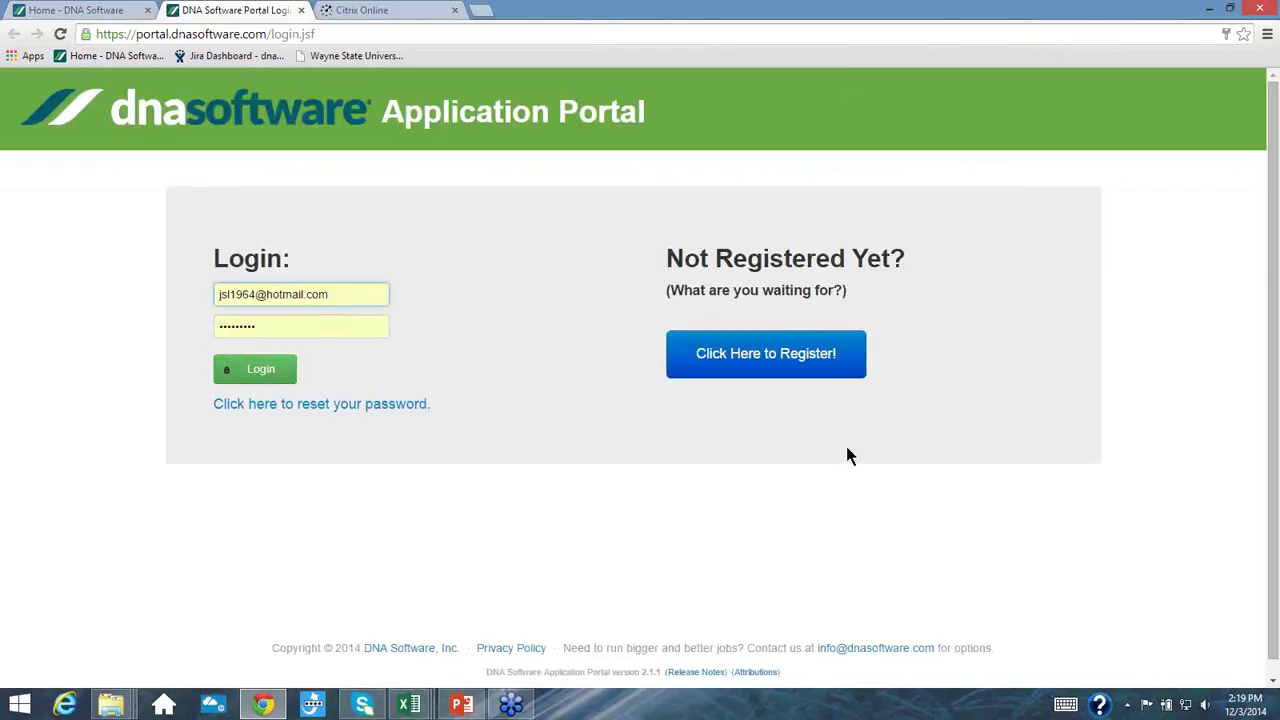
left_click(258, 372)
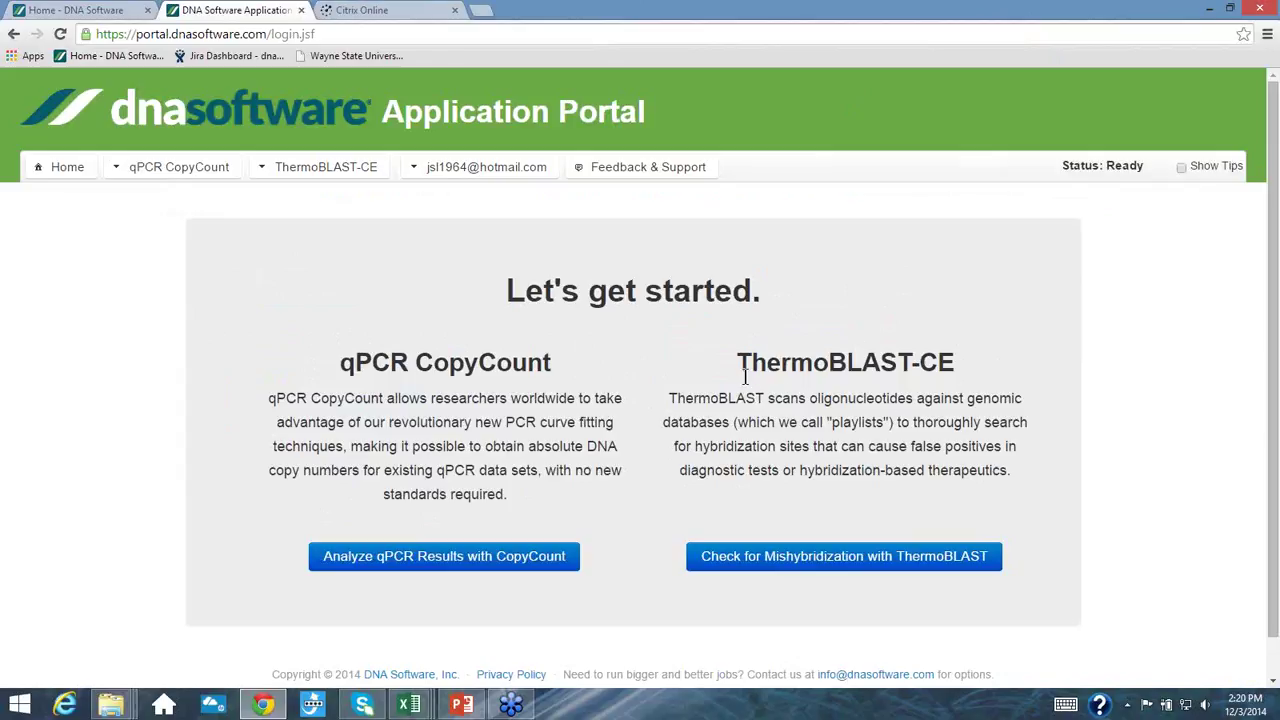
- Open ThermoBLAST-CE, start a new ThermoBLAST job, and browse the Most Popular Playlists table
left_click(824, 558)
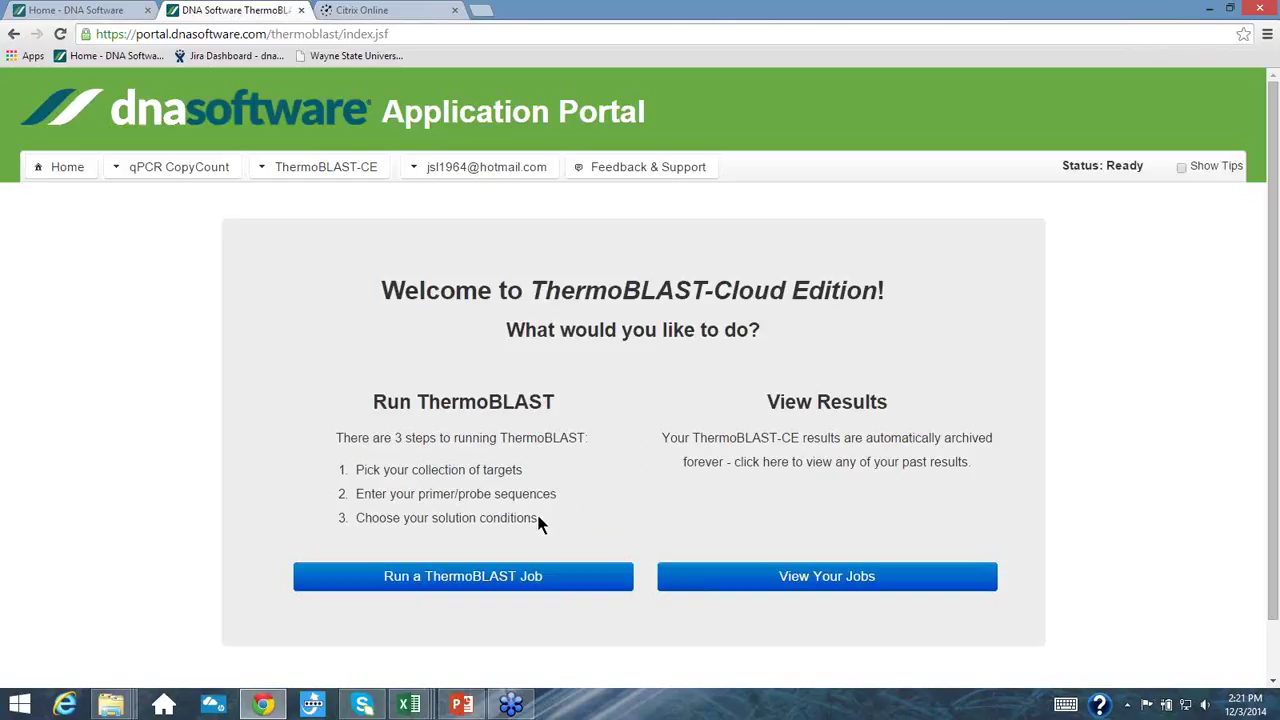
left_click(541, 577)
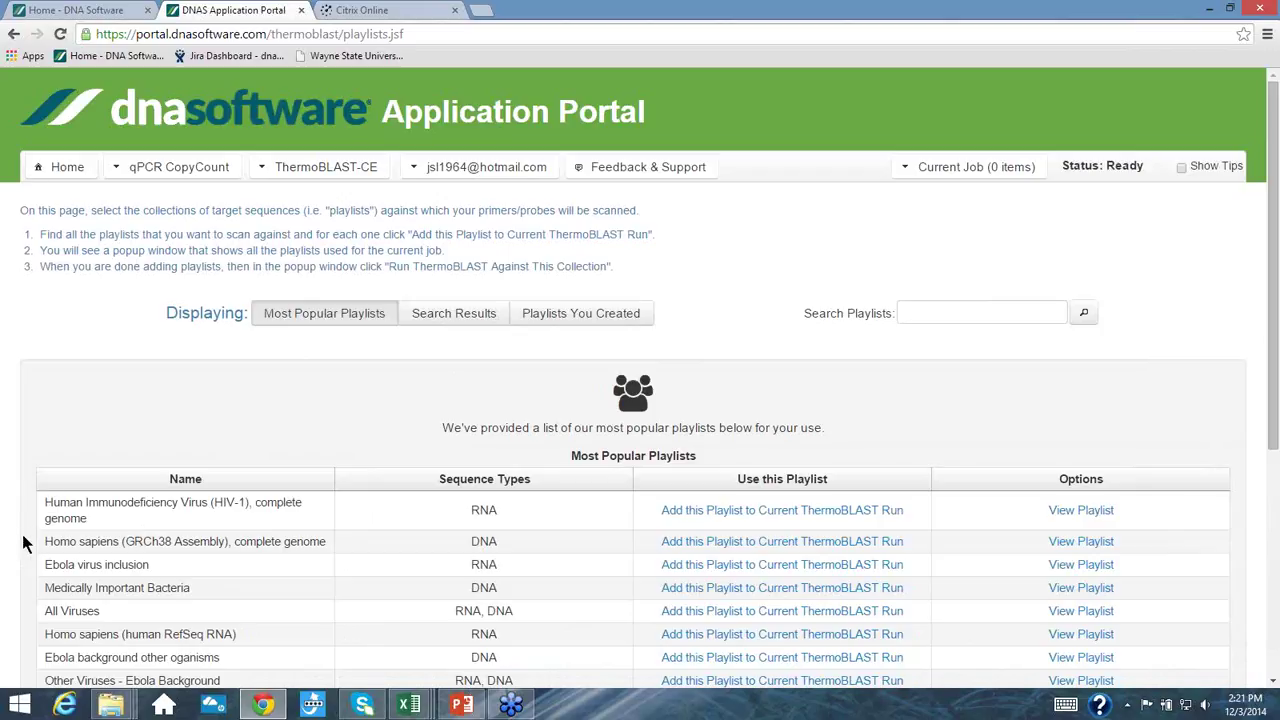
scroll(26, 543, "down", 1)
scroll(26, 543, "down", 3)
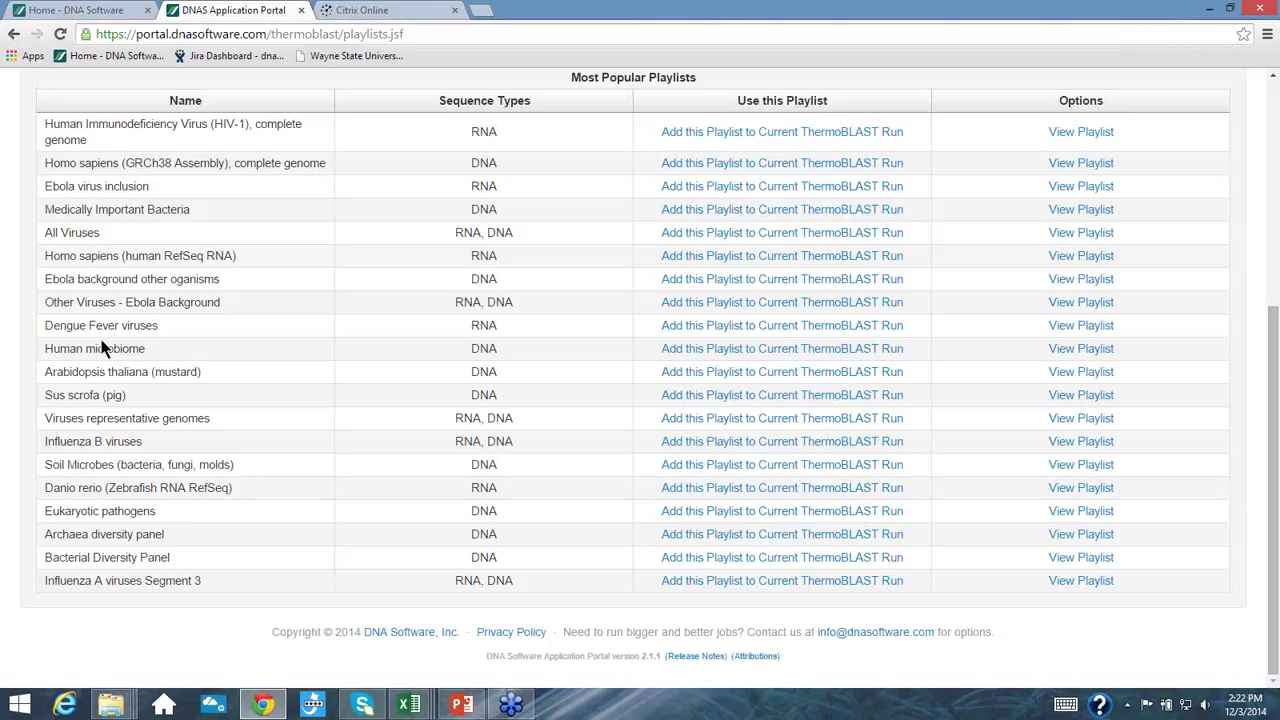
scroll(100, 347, "up", 2)
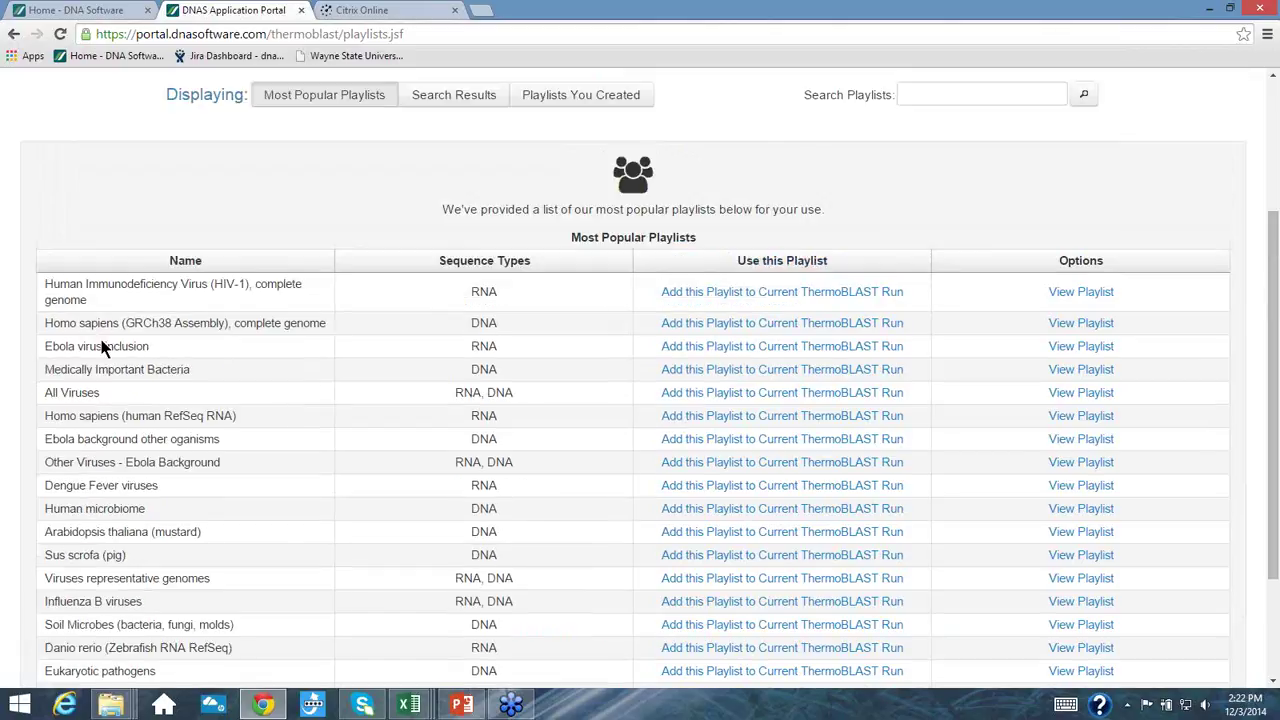
- Switch to Playlists You Created and browse entries from Mus musculus RefSeq to Influenza A segments
left_click(583, 95)
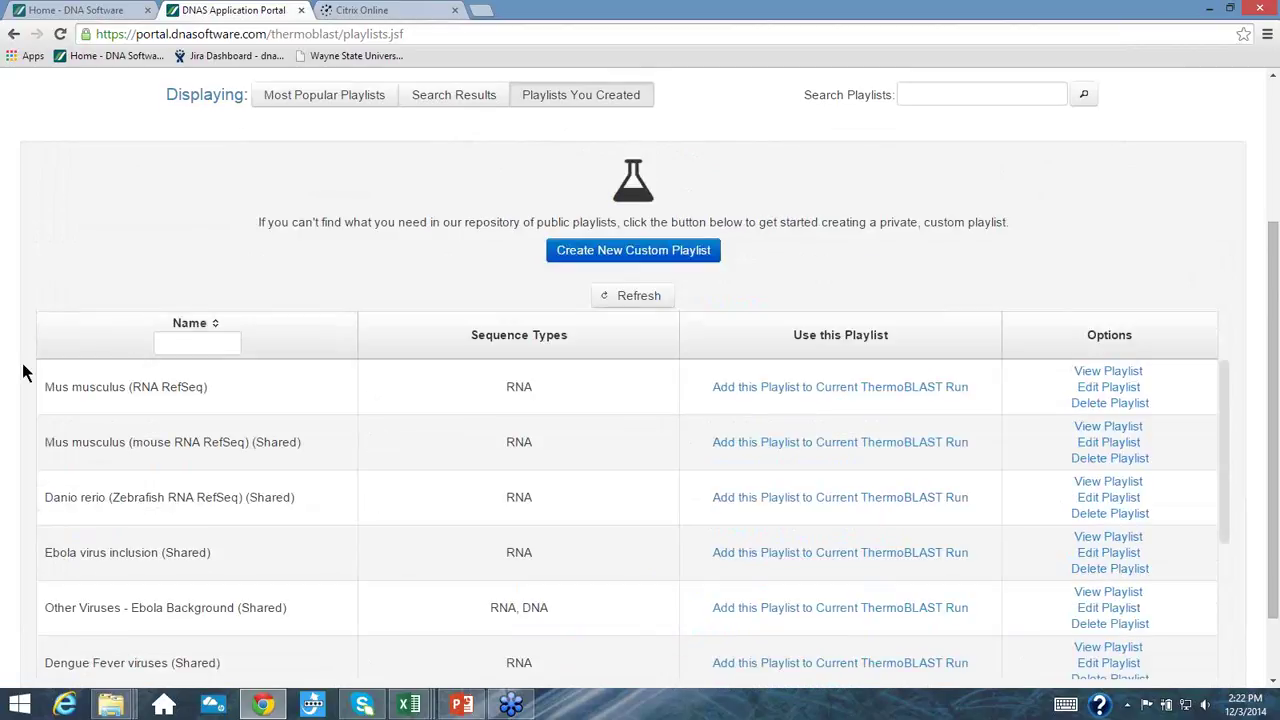
scroll(25, 372, "down", 2)
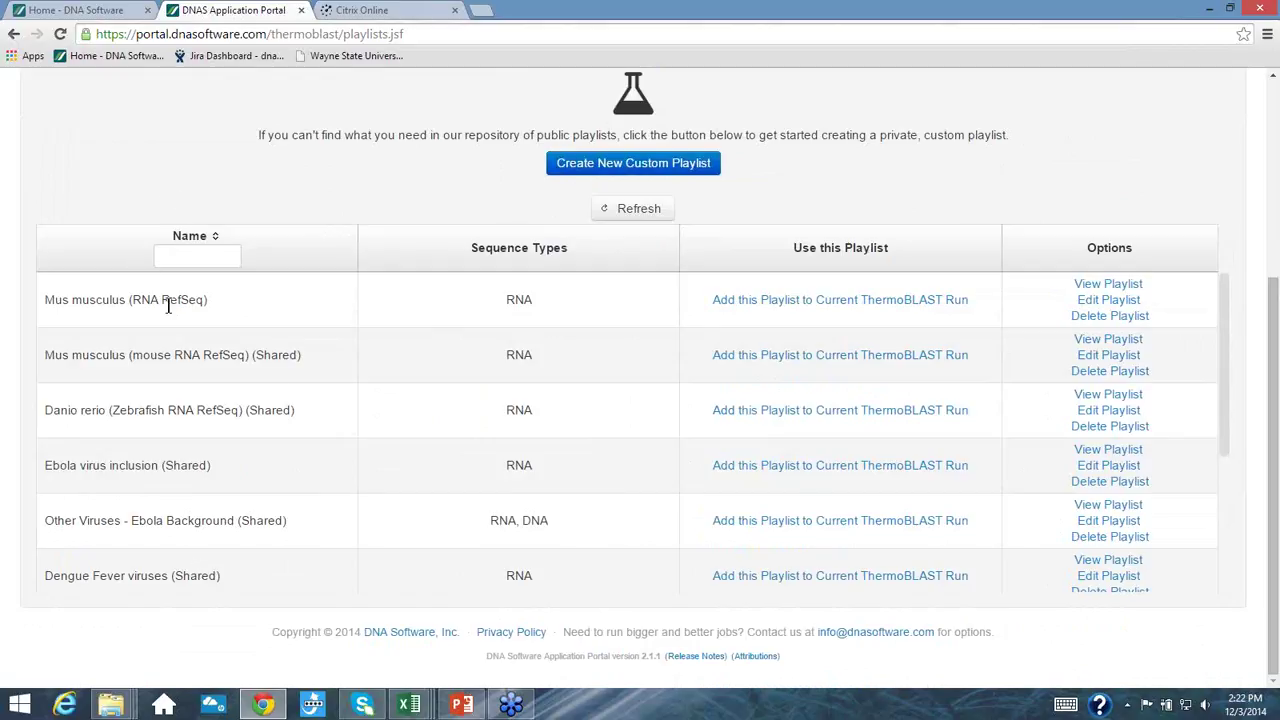
scroll(286, 391, "down", 1)
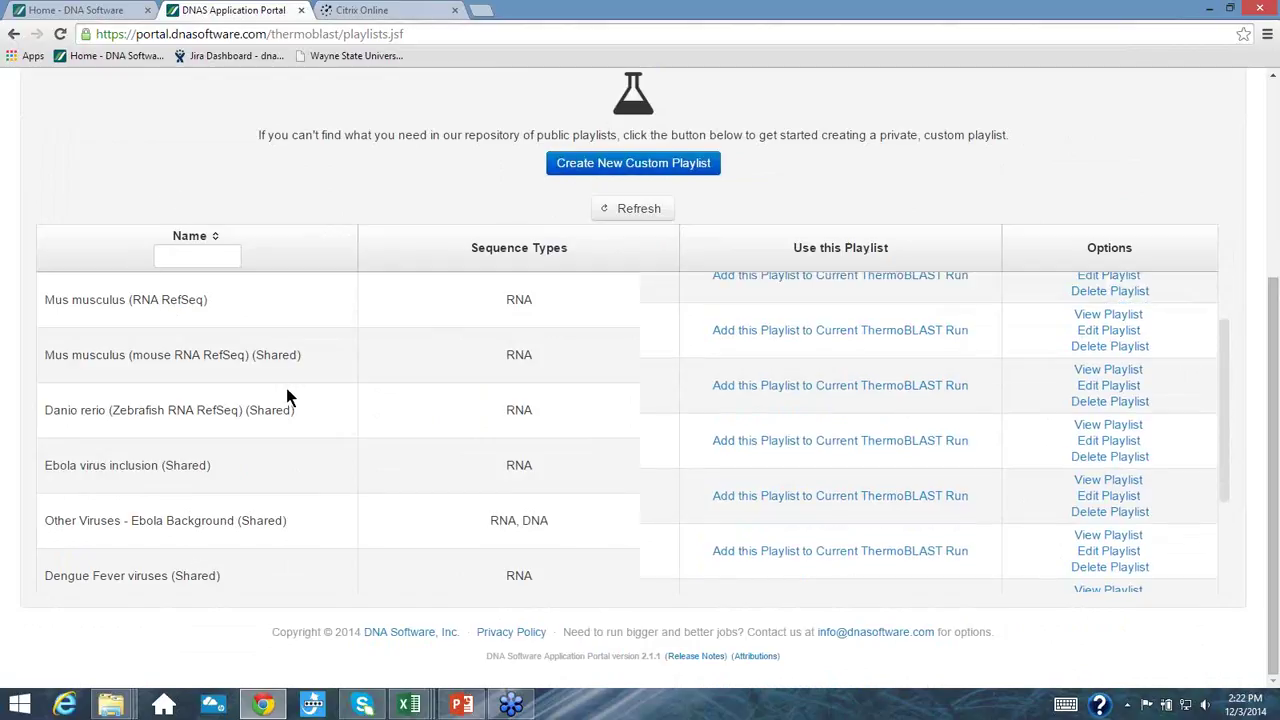
scroll(291, 390, "down", 5)
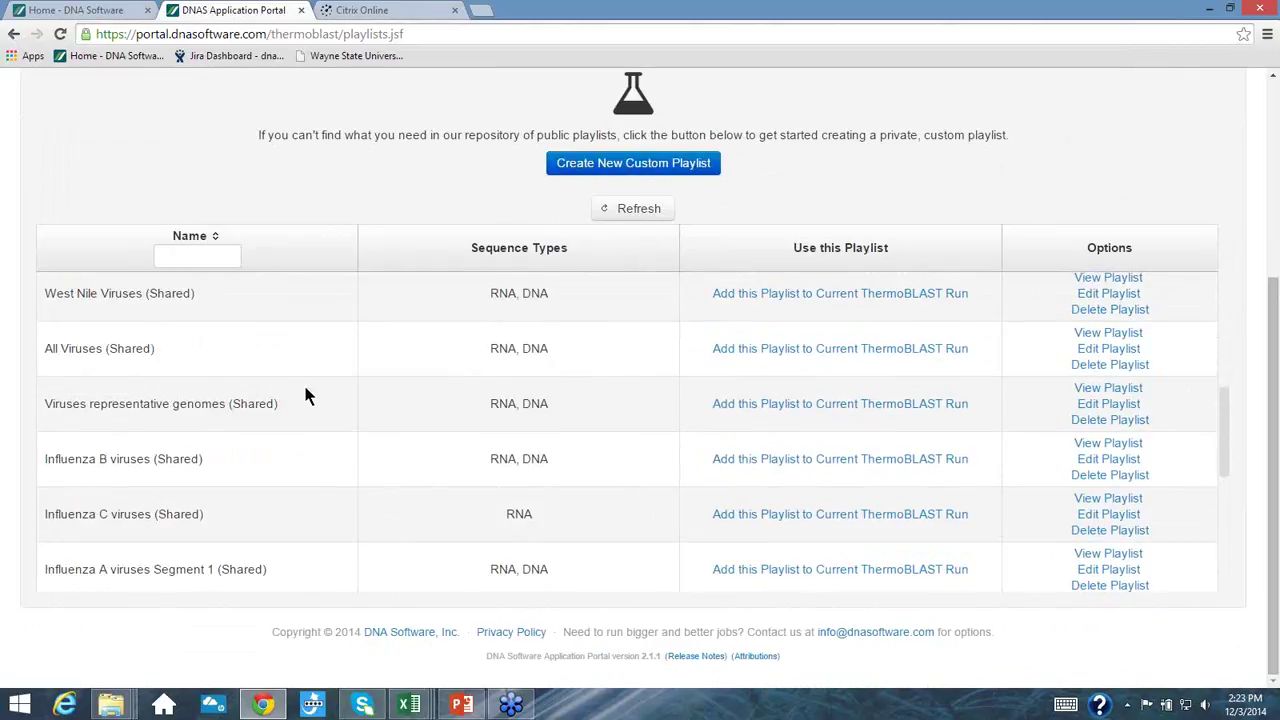
scroll(305, 392, "down", 5)
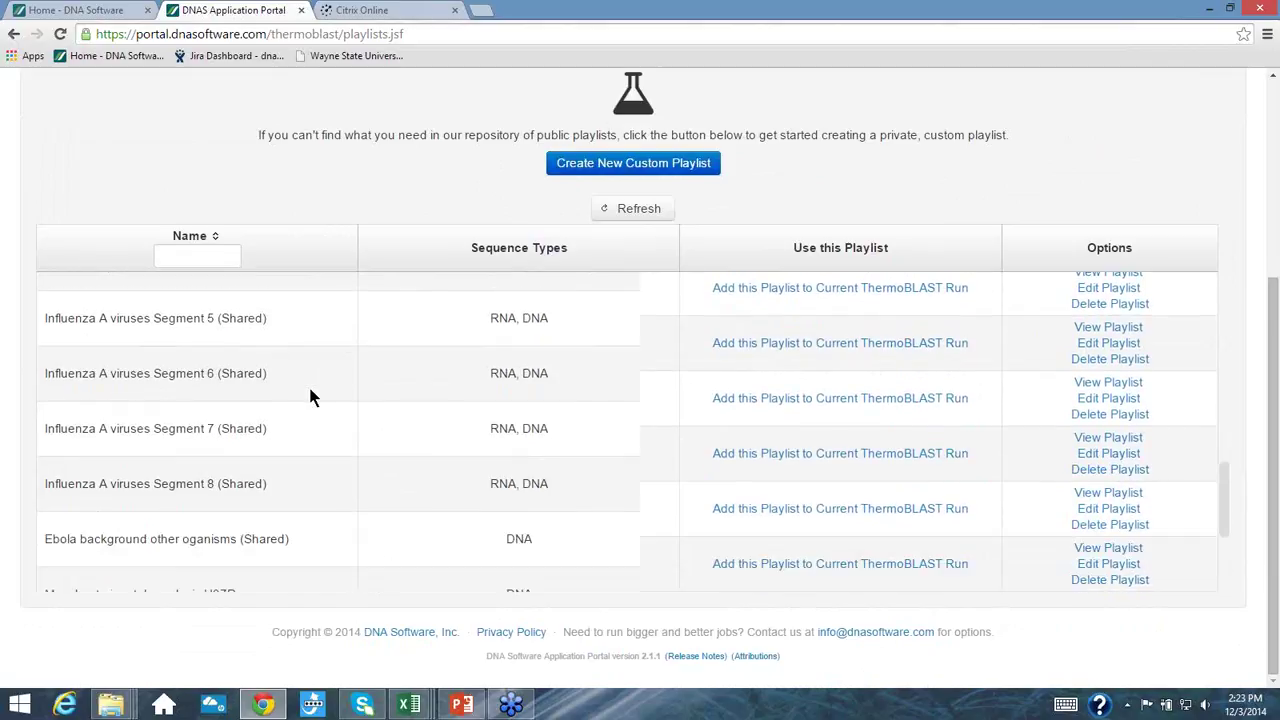
scroll(290, 375, "up", 5)
scroll(278, 376, "up", 10)
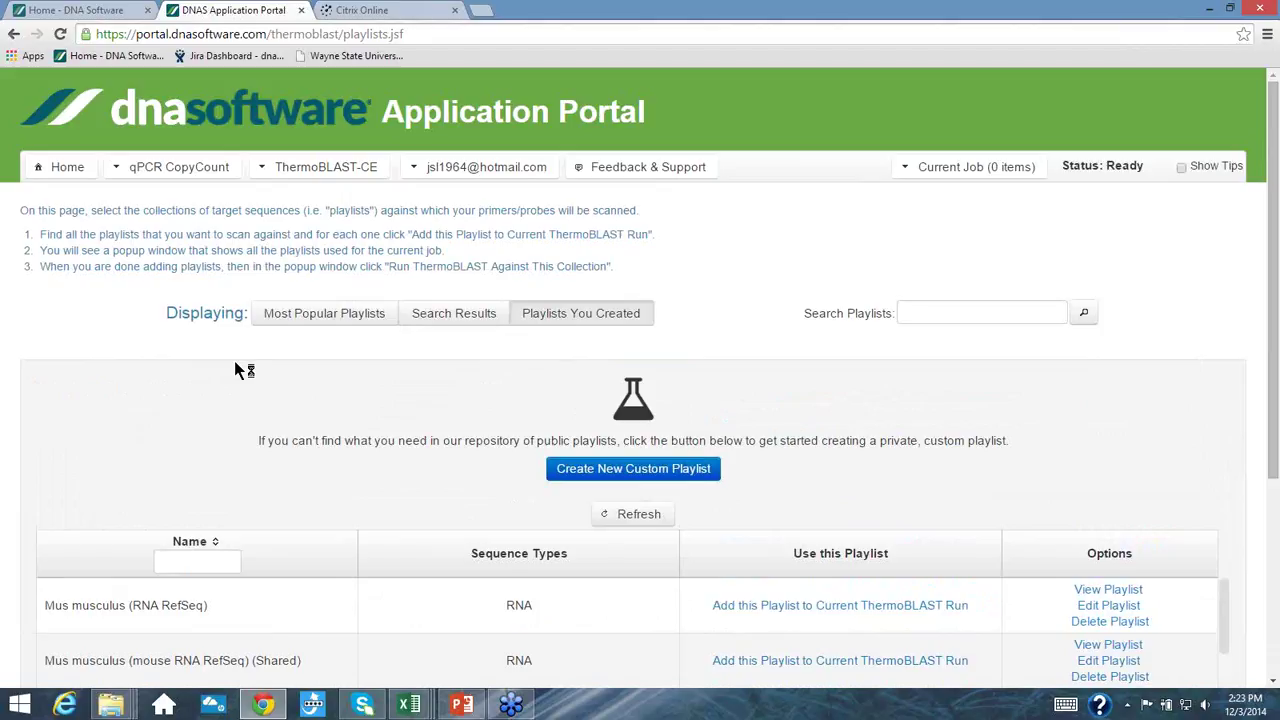
- Create a new custom playlist, give it a name, and choose Enter Accession(s) to add content
left_click(703, 472)
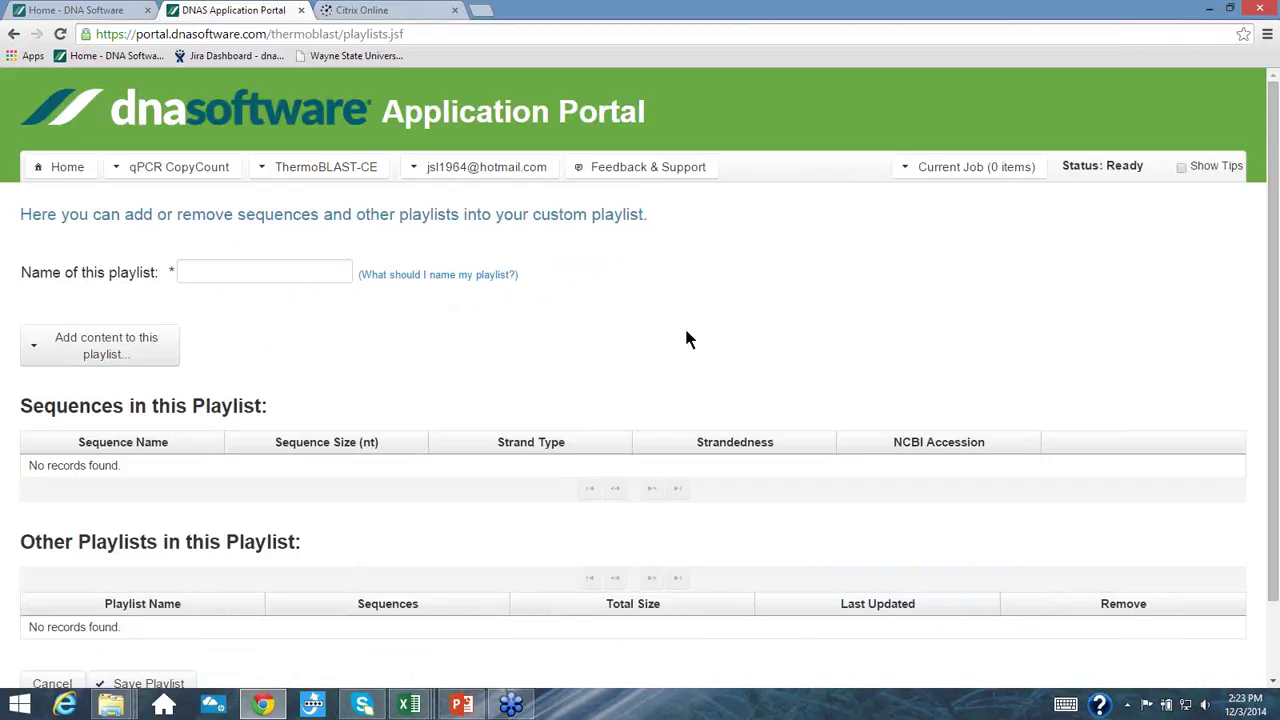
left_click(335, 271)
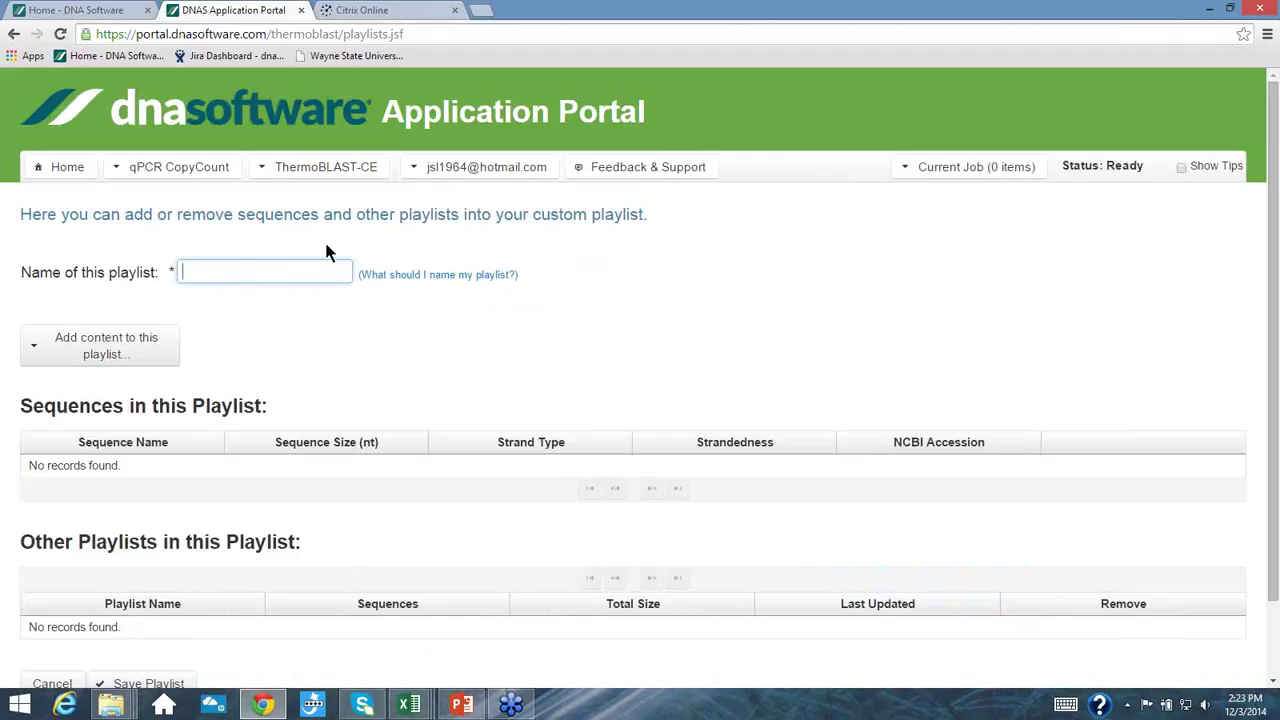
type("Johns playlist")
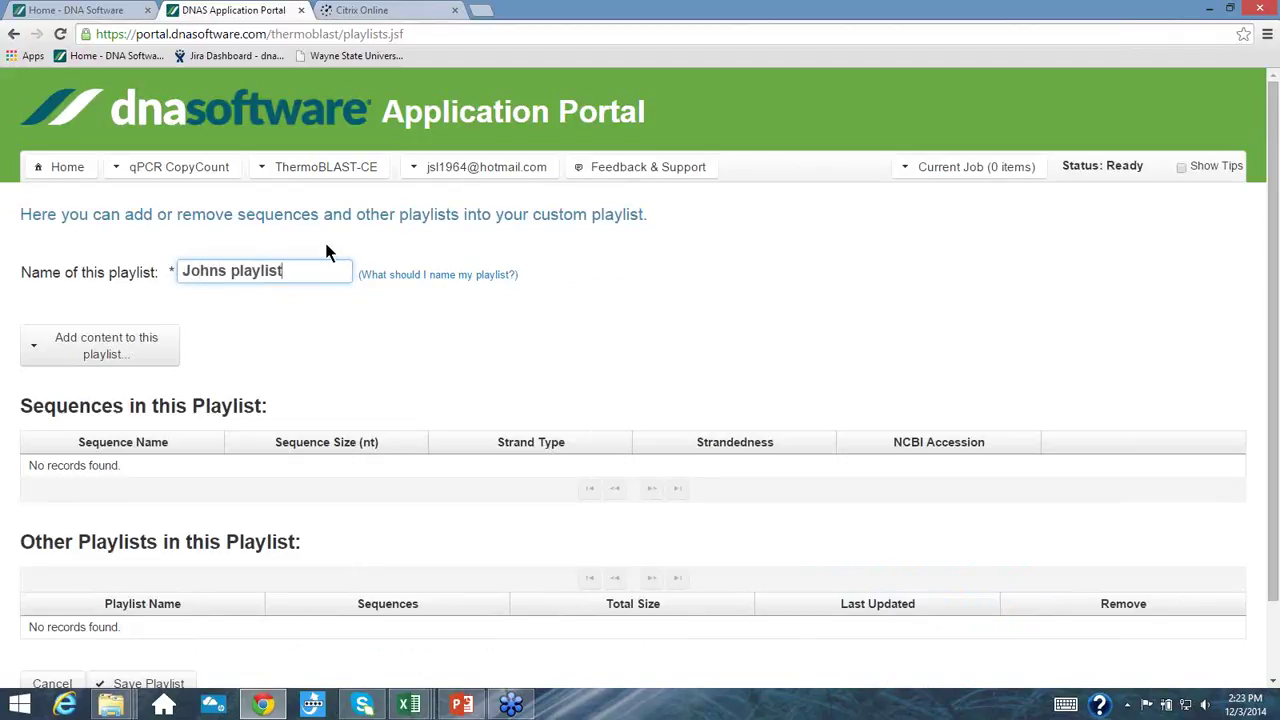
left_click(35, 350)
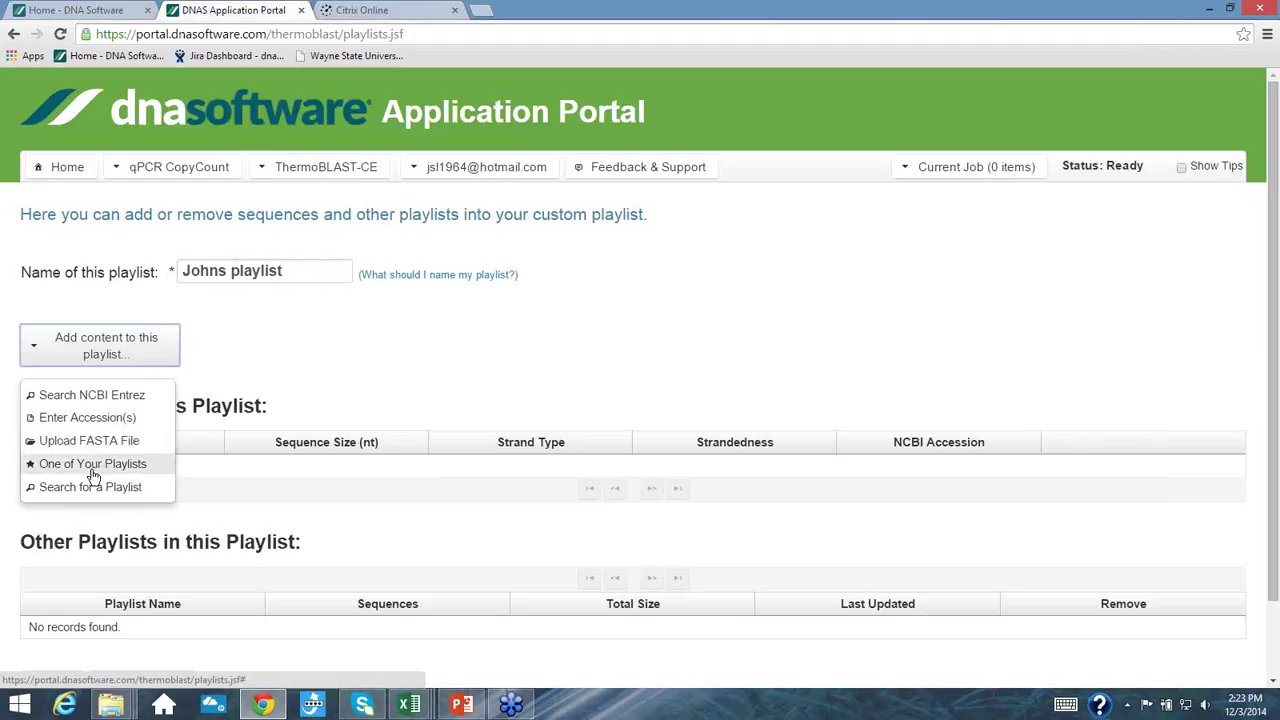
left_click(97, 419)
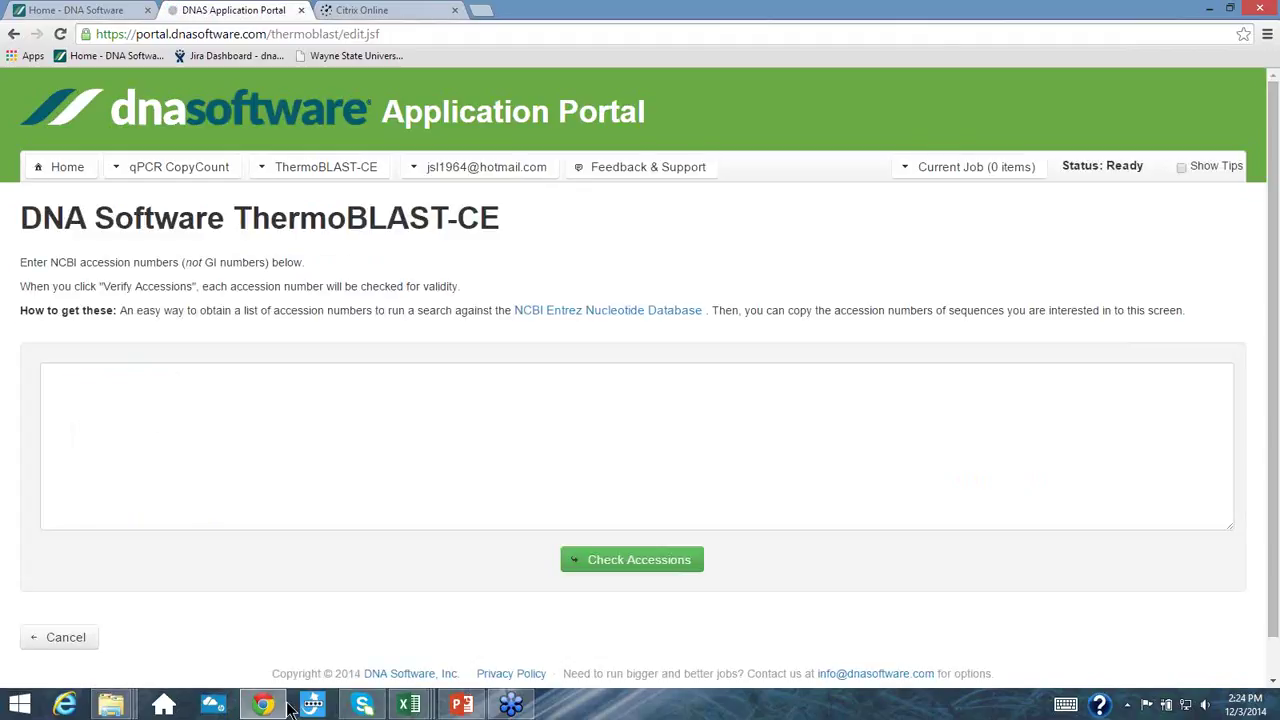
left_click(408, 706)
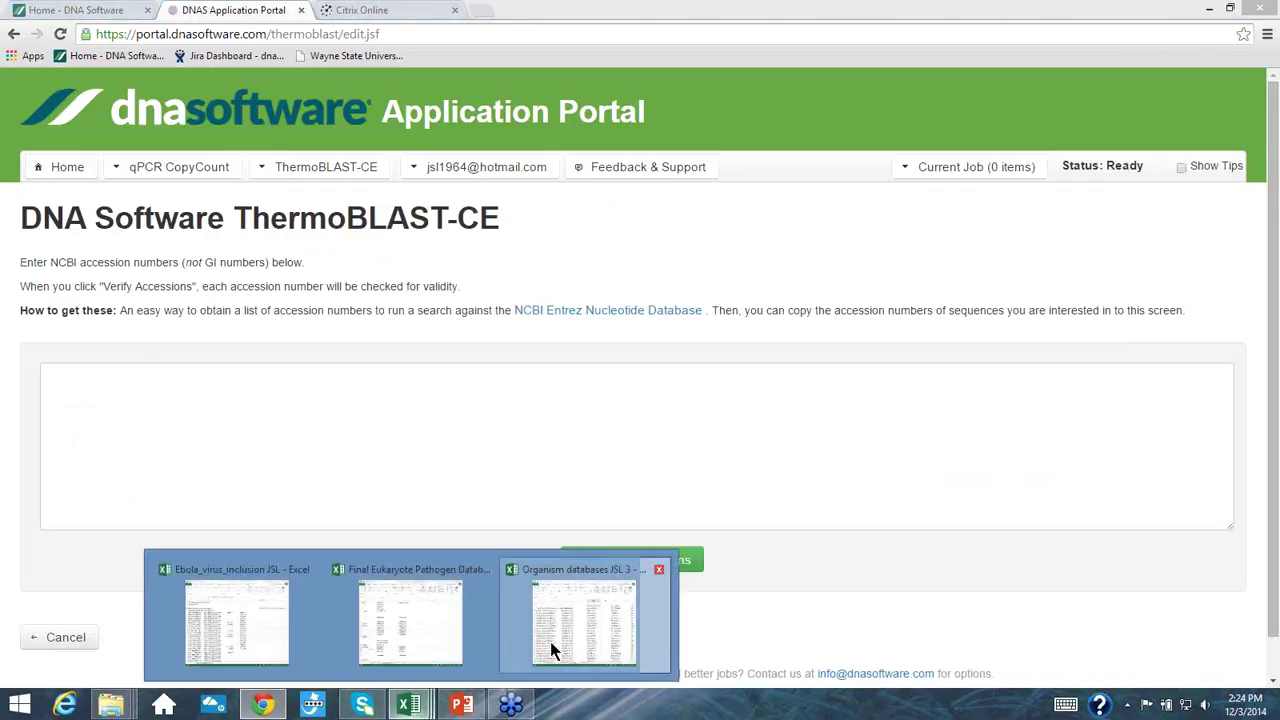
- Copy the HPV accession numbers in AA3:AA25 from the Organism databases workbook's All viruses sheet
mouse_move(551, 643)
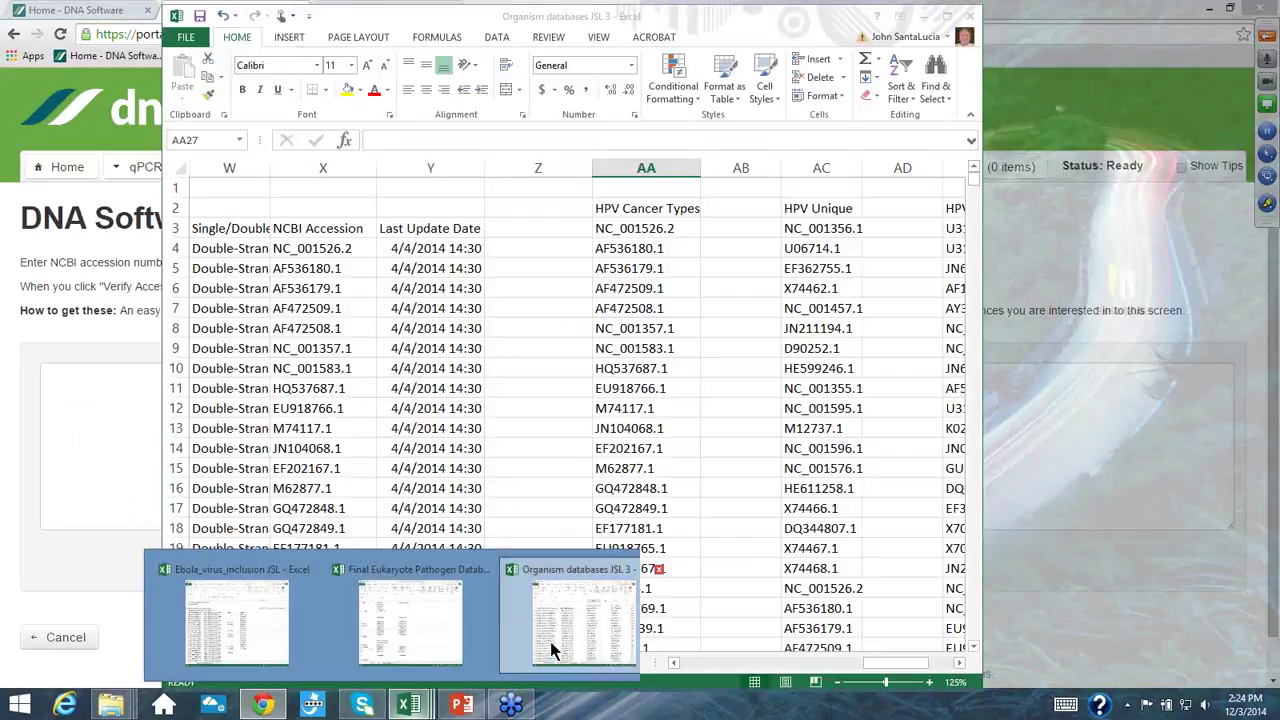
left_click(550, 641)
left_click_drag(640, 230, 663, 597)
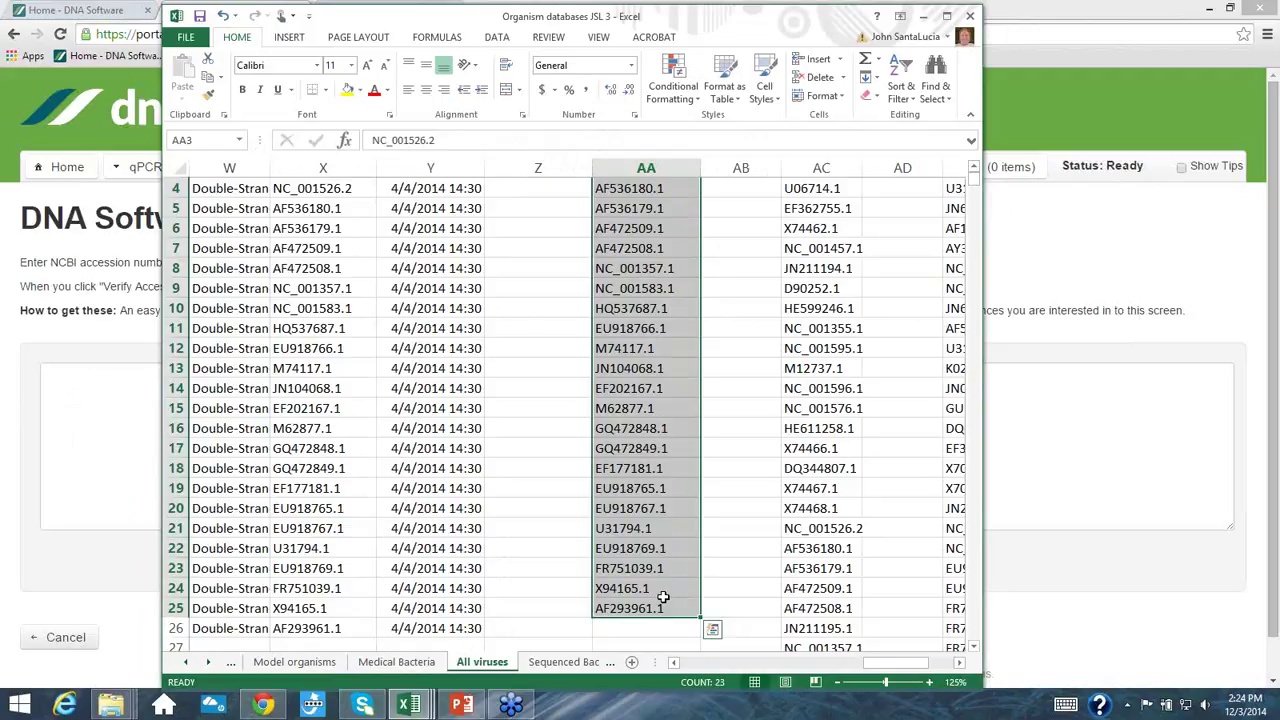
key("ctrl+c")
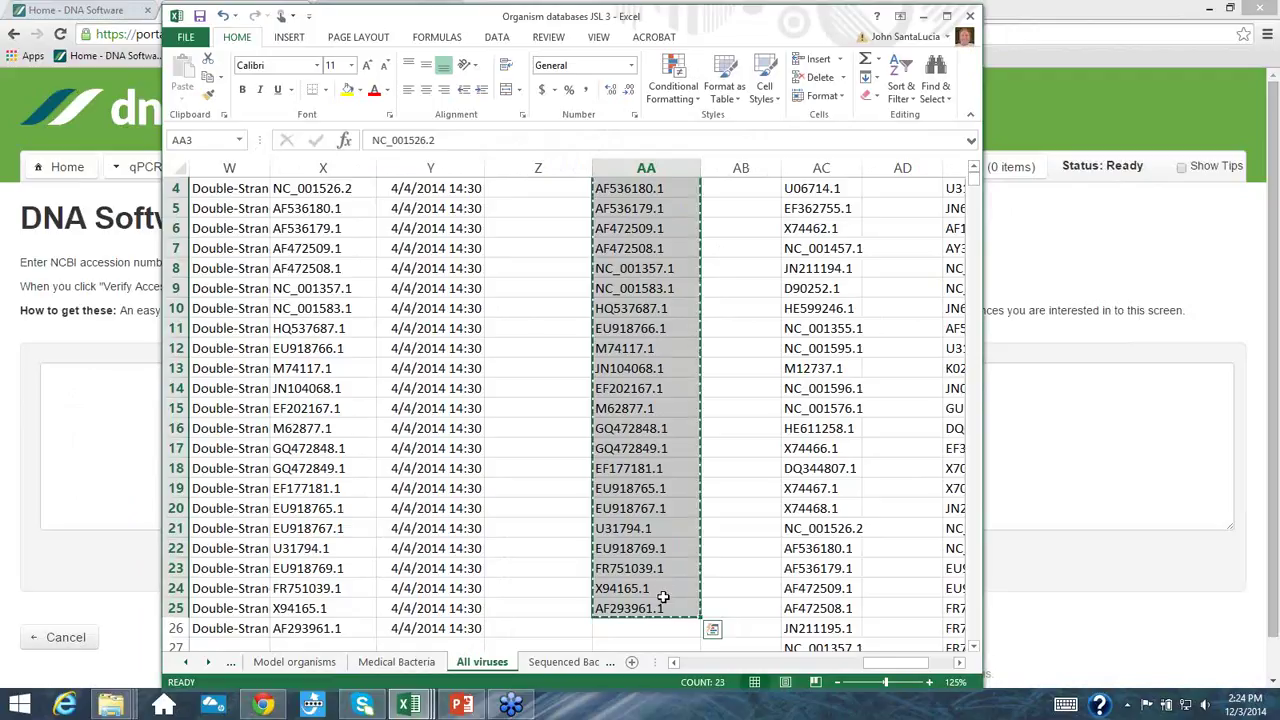
left_click(149, 403)
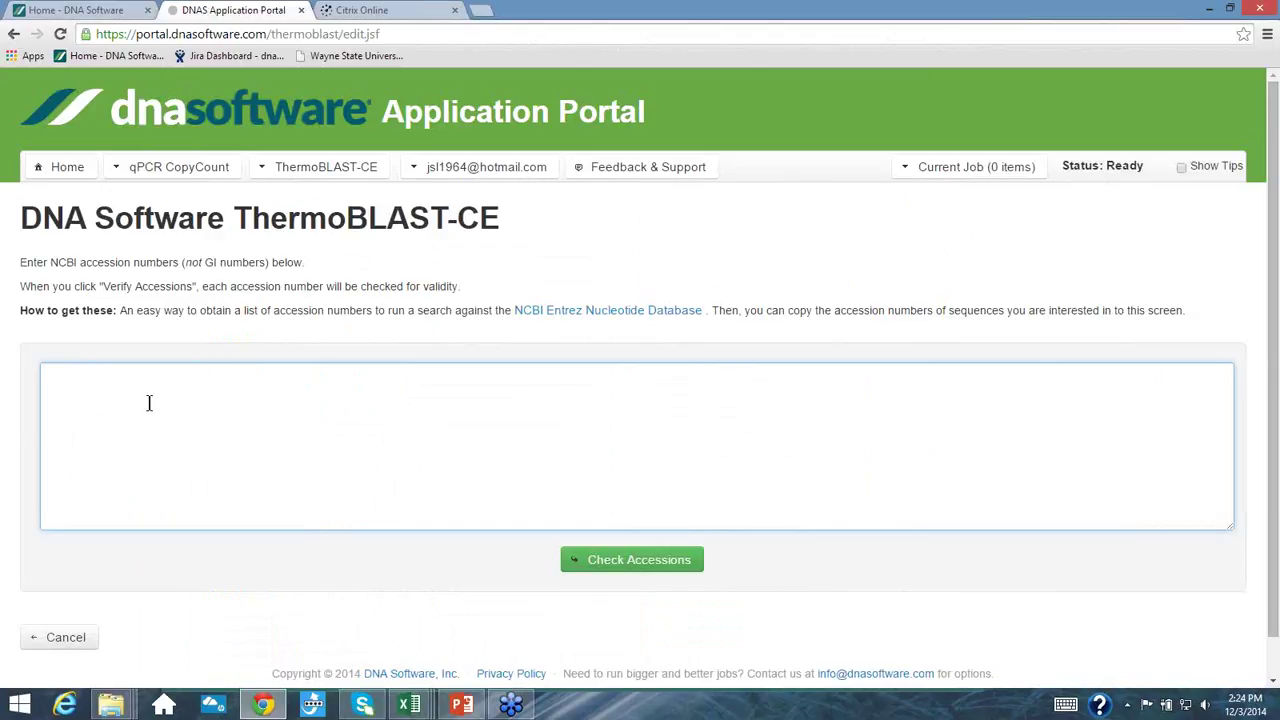
- Paste the HPV accession numbers, verify them with Check Accessions, and proceed into the playlist
key("ctrl+v")
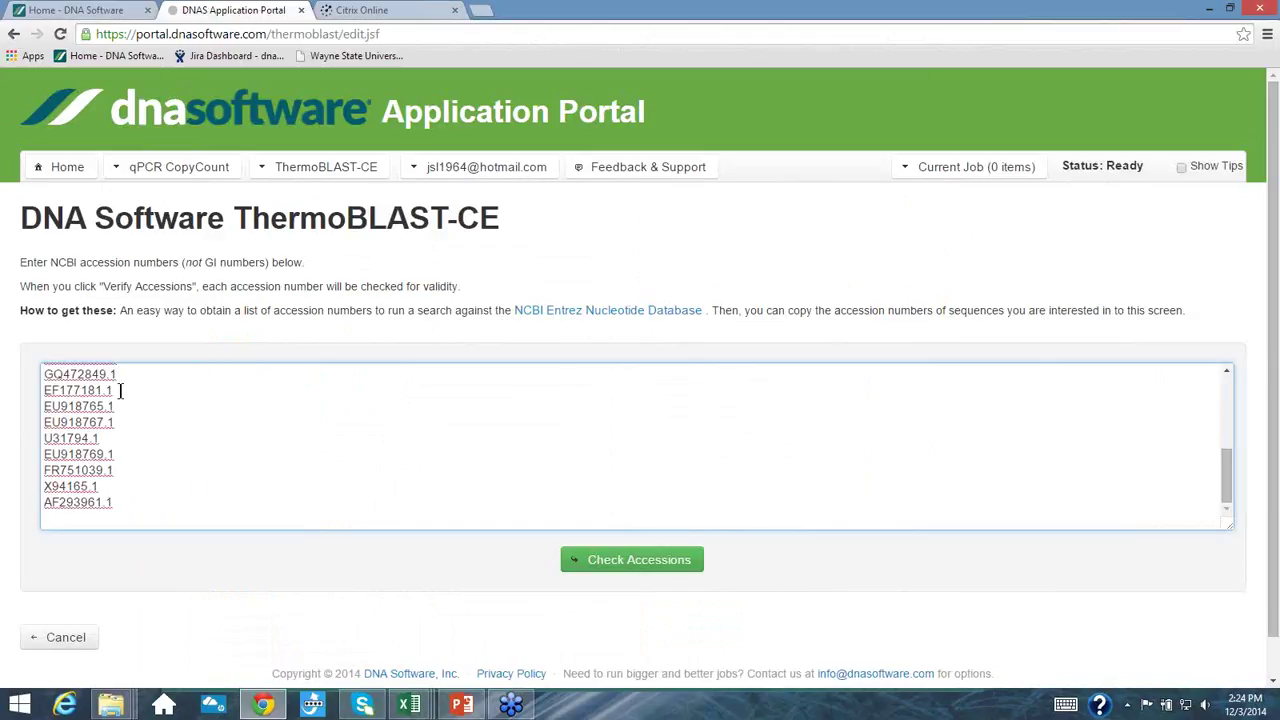
scroll(120, 390, "up", 10)
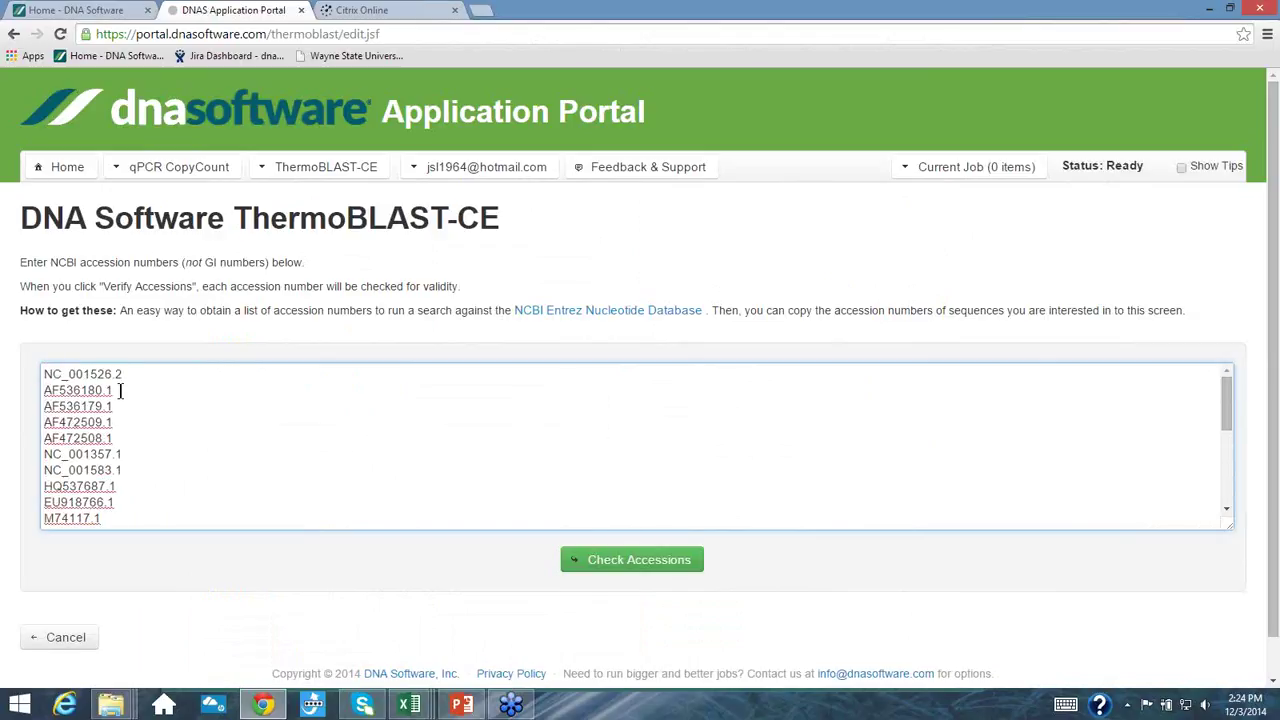
left_click(640, 568)
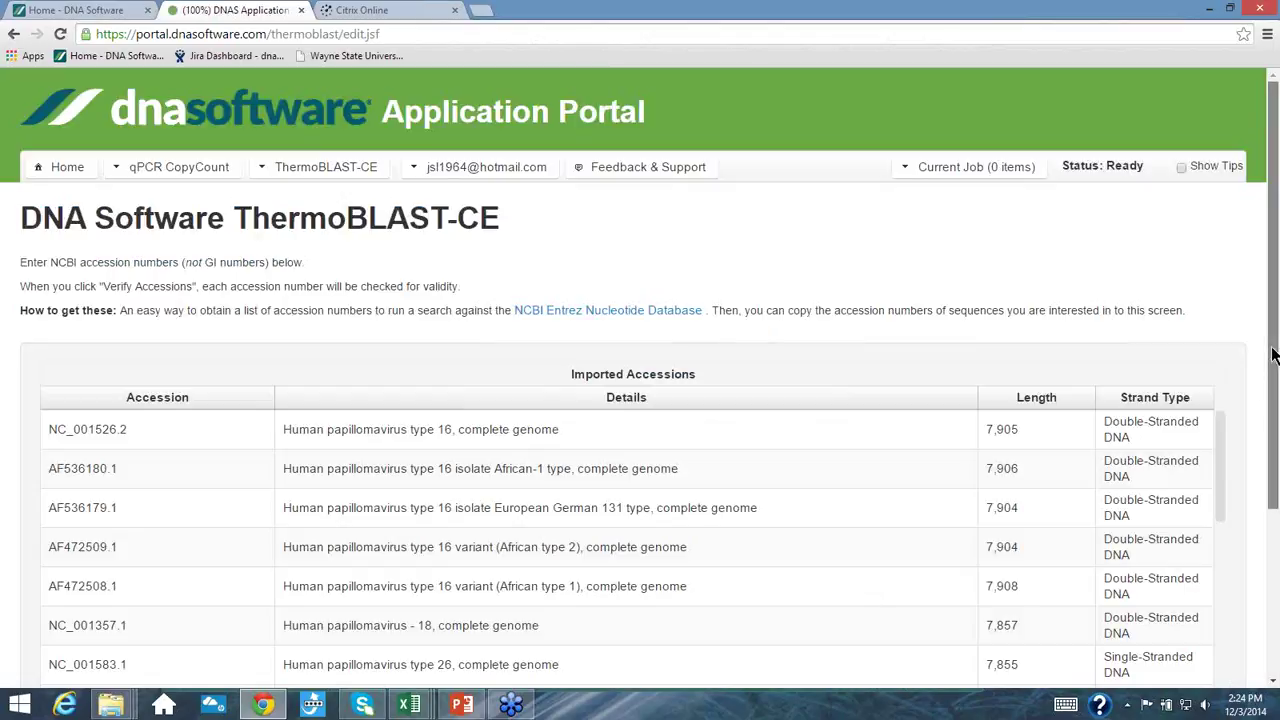
left_click_drag(1272, 355, 1275, 478)
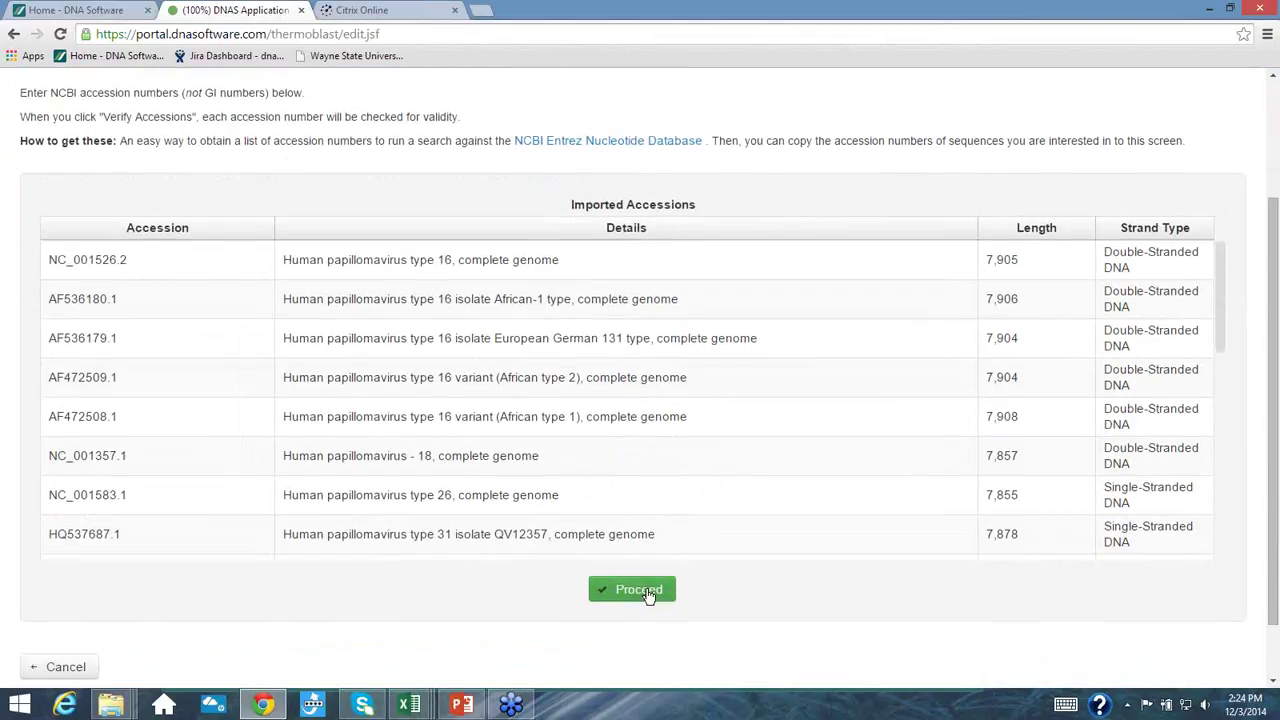
left_click(647, 591)
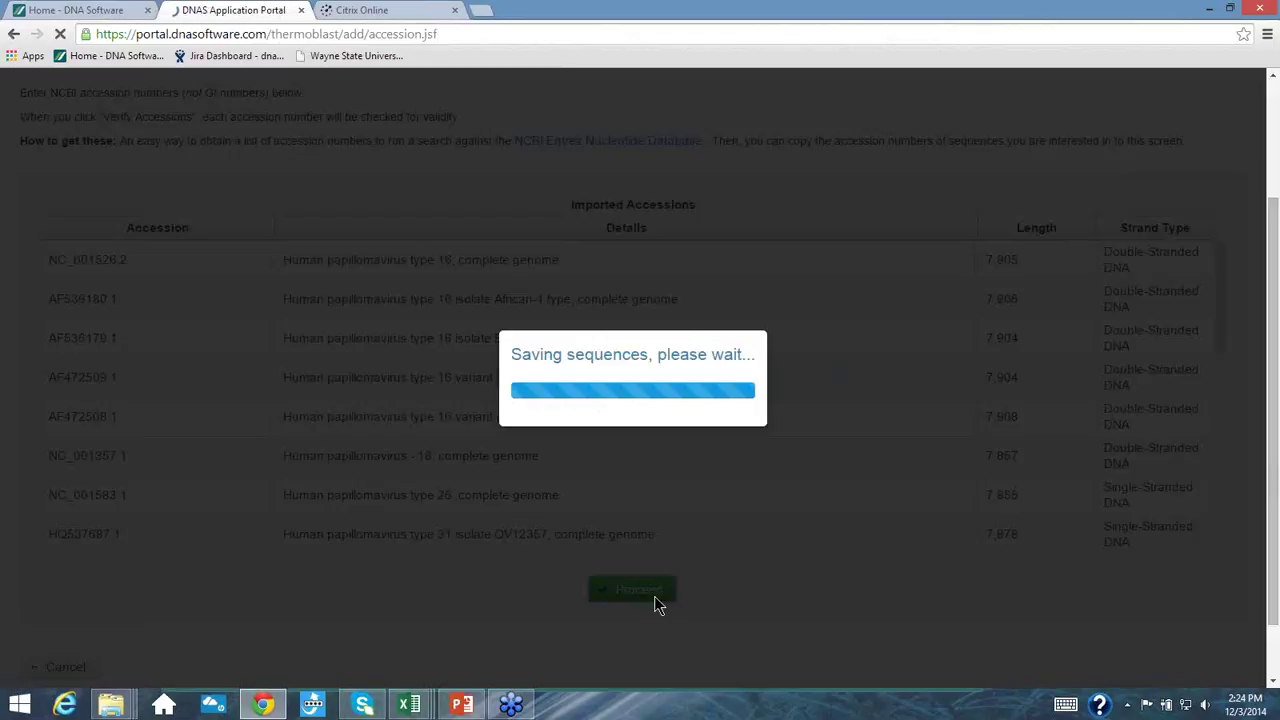
left_click_drag(228, 271, 176, 271)
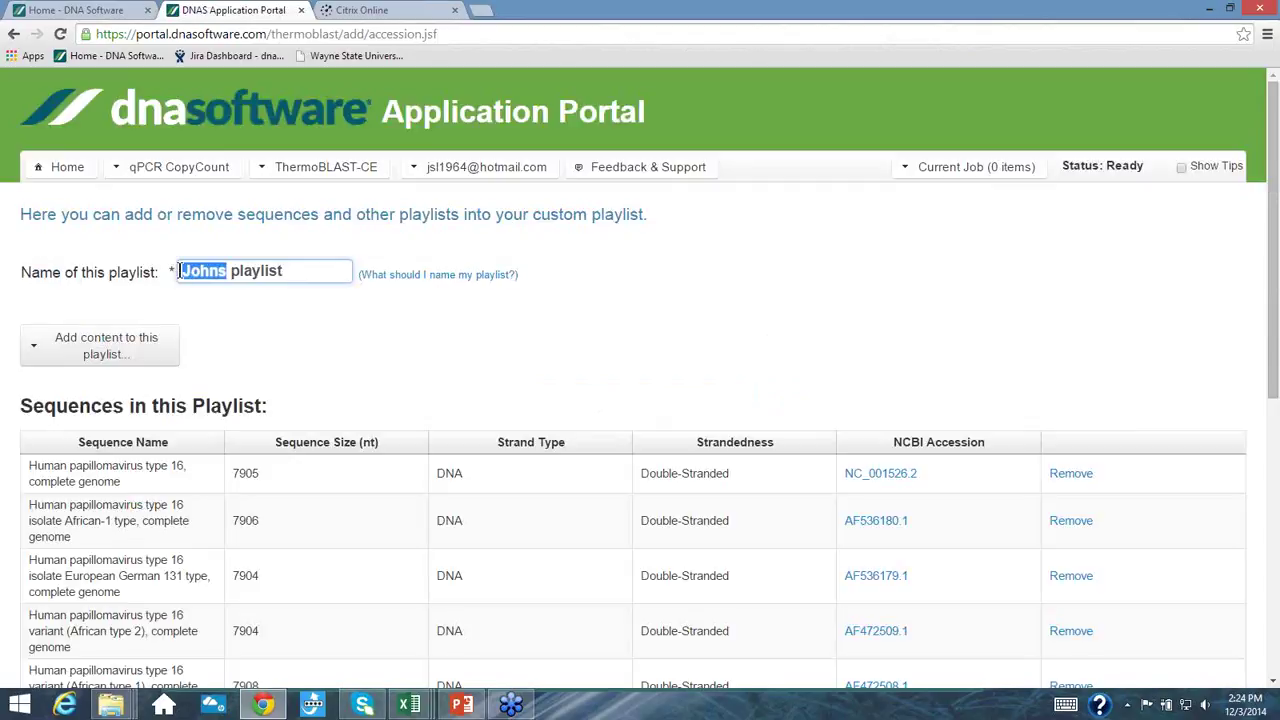
- Replace the playlist name's first word with 'HPV cancer' and save the playlist
type("HPV cancer")
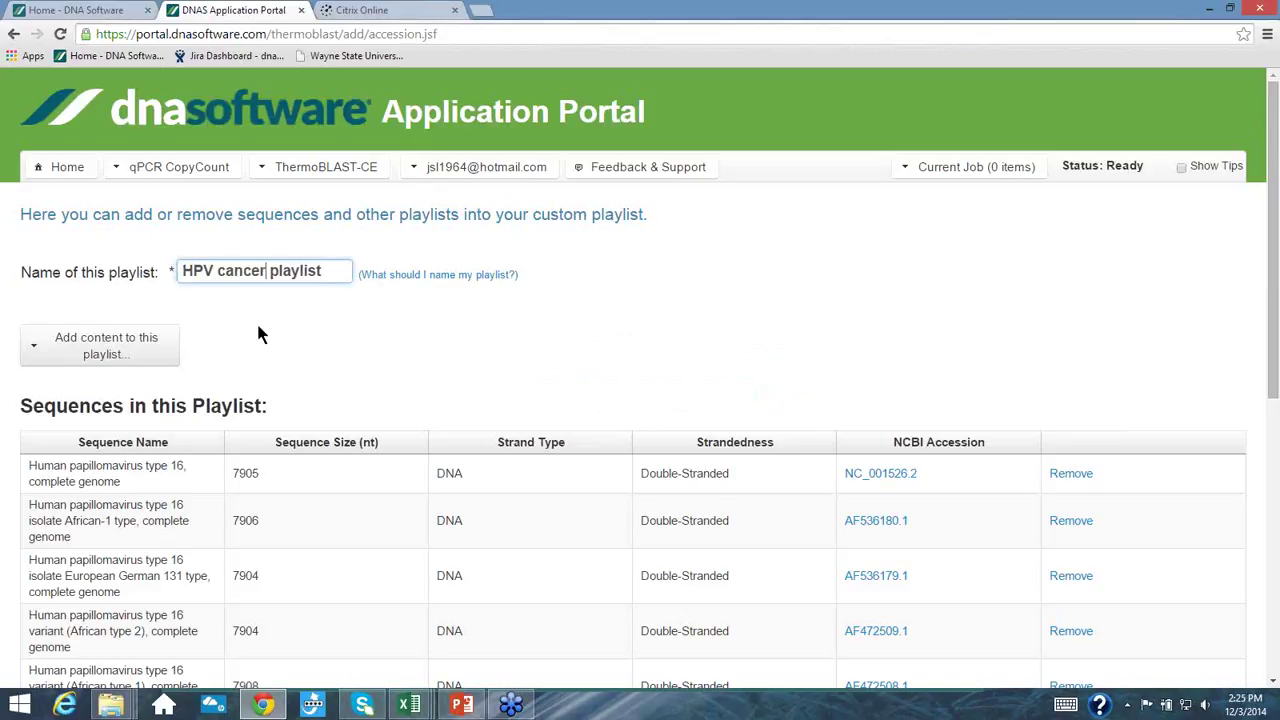
scroll(812, 305, "down", 1)
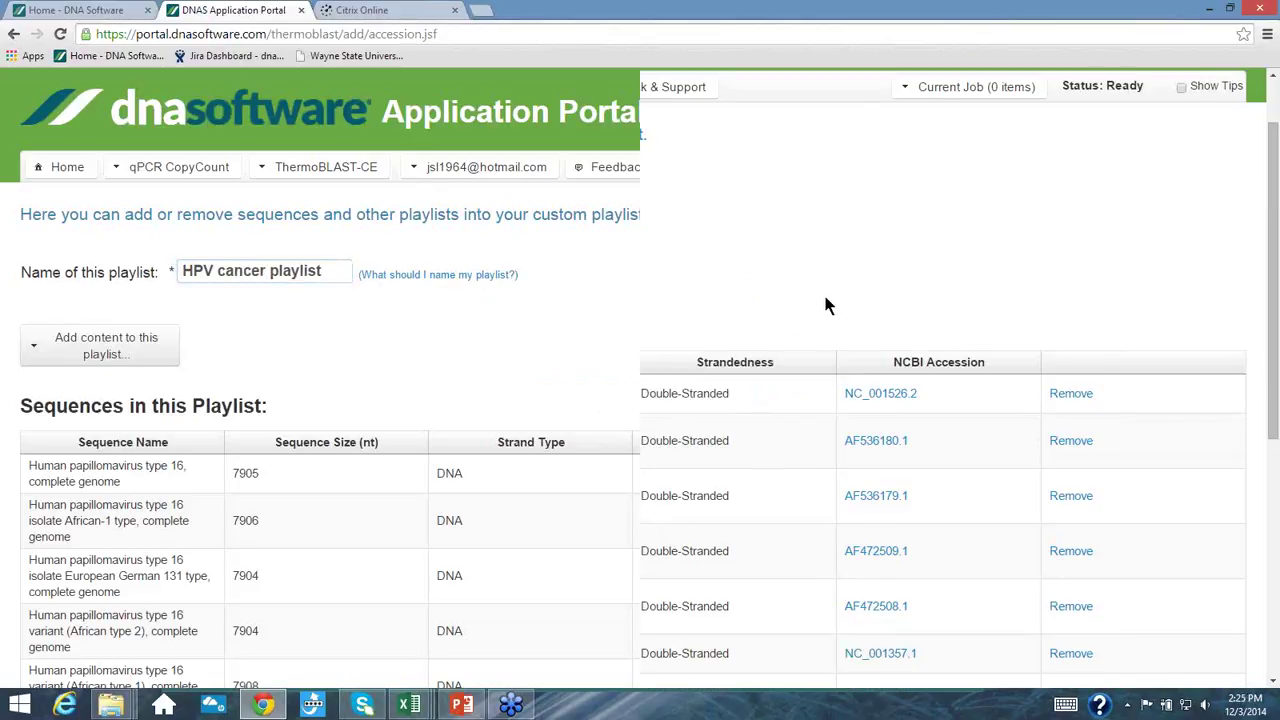
scroll(836, 305, "down", 1)
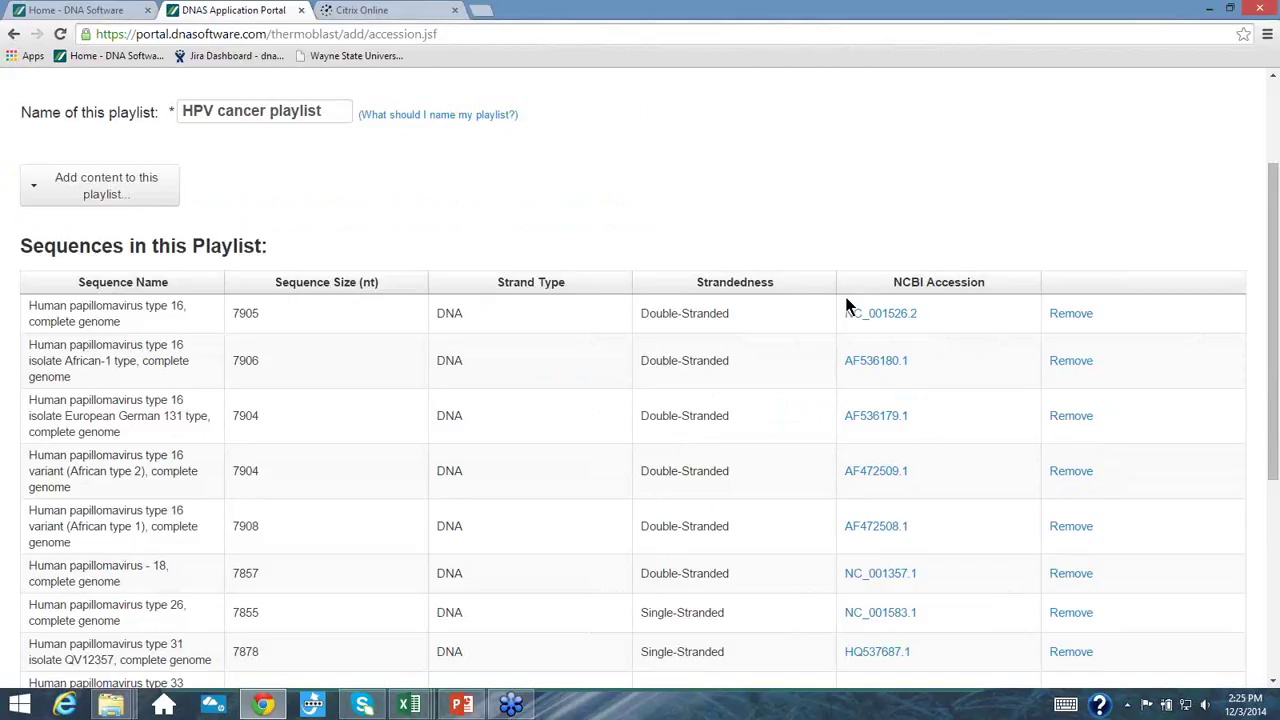
scroll(848, 310, "down", 1)
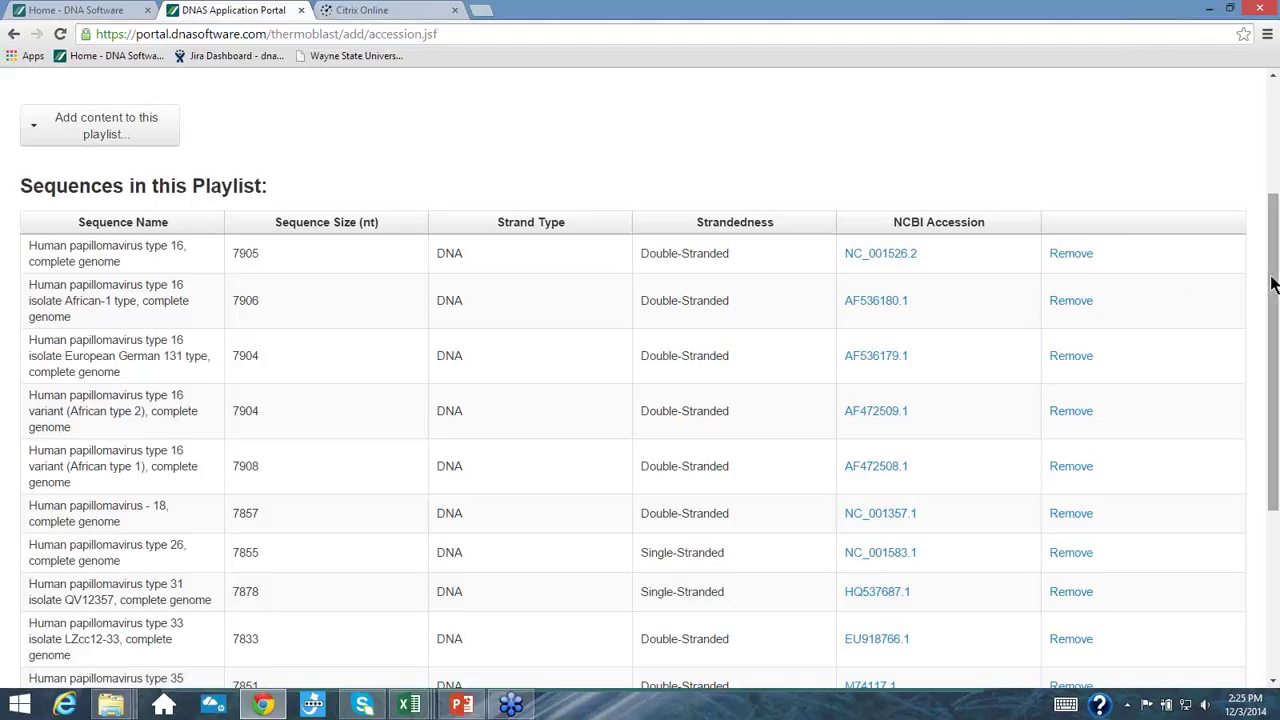
left_click_drag(1272, 285, 1274, 445)
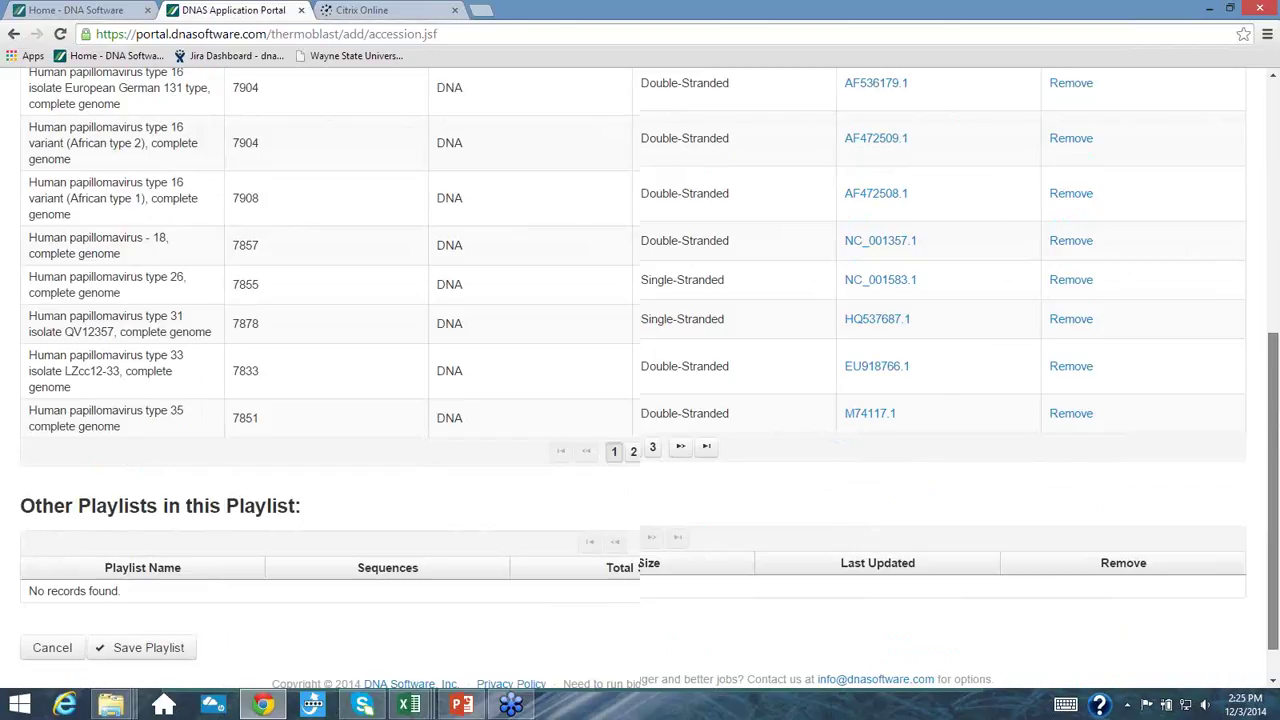
left_click(174, 620)
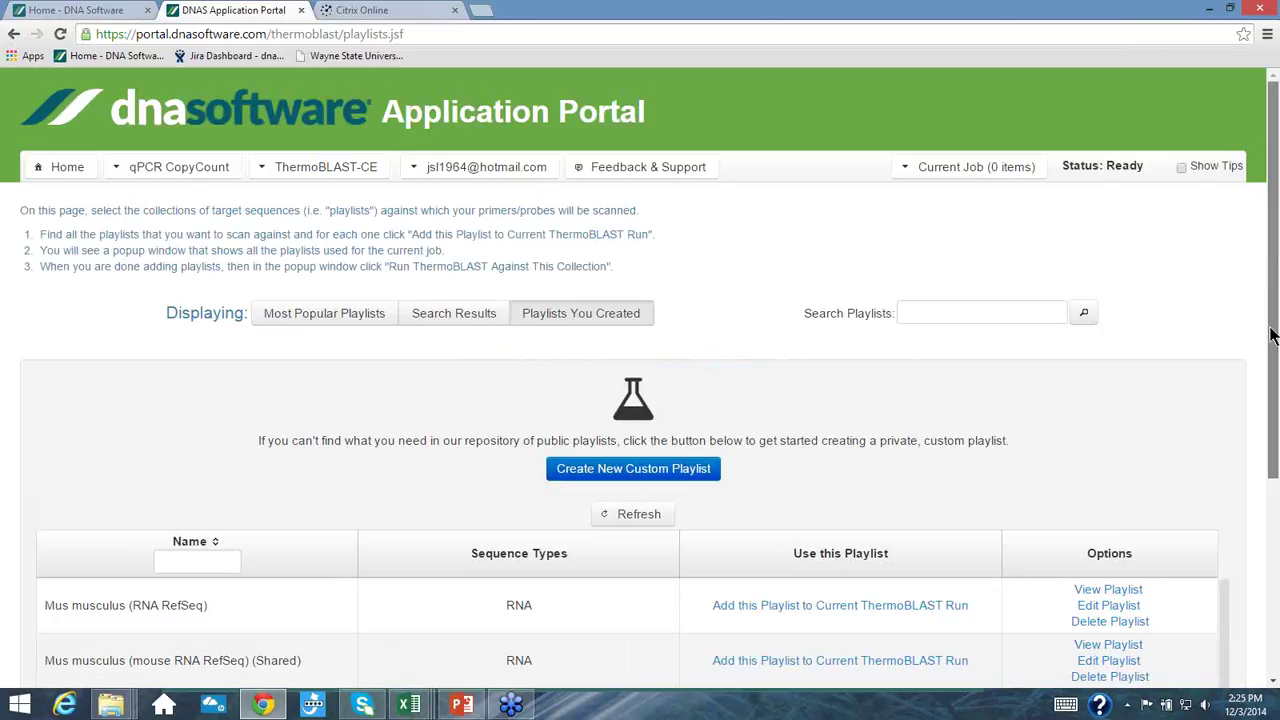
scroll(1273, 340, "down", 2)
scroll(1273, 344, "down", 2)
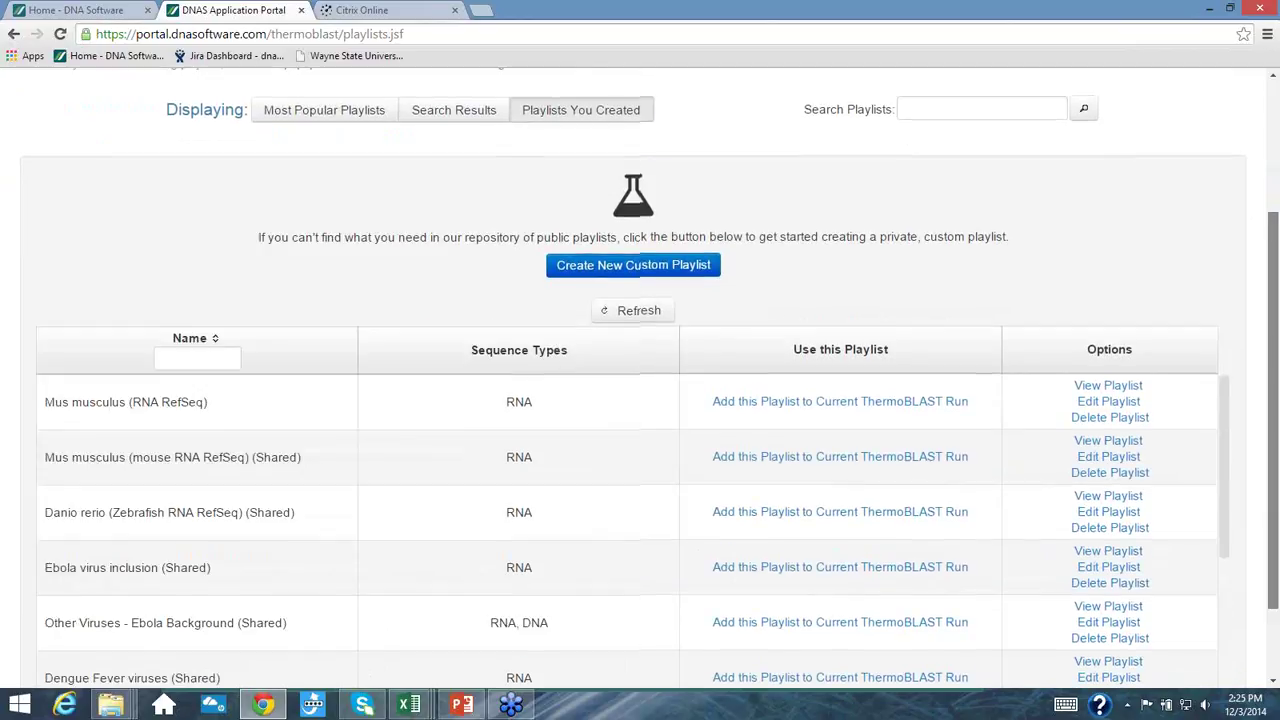
scroll(1273, 344, "down", 2)
scroll(276, 395, "down", 3)
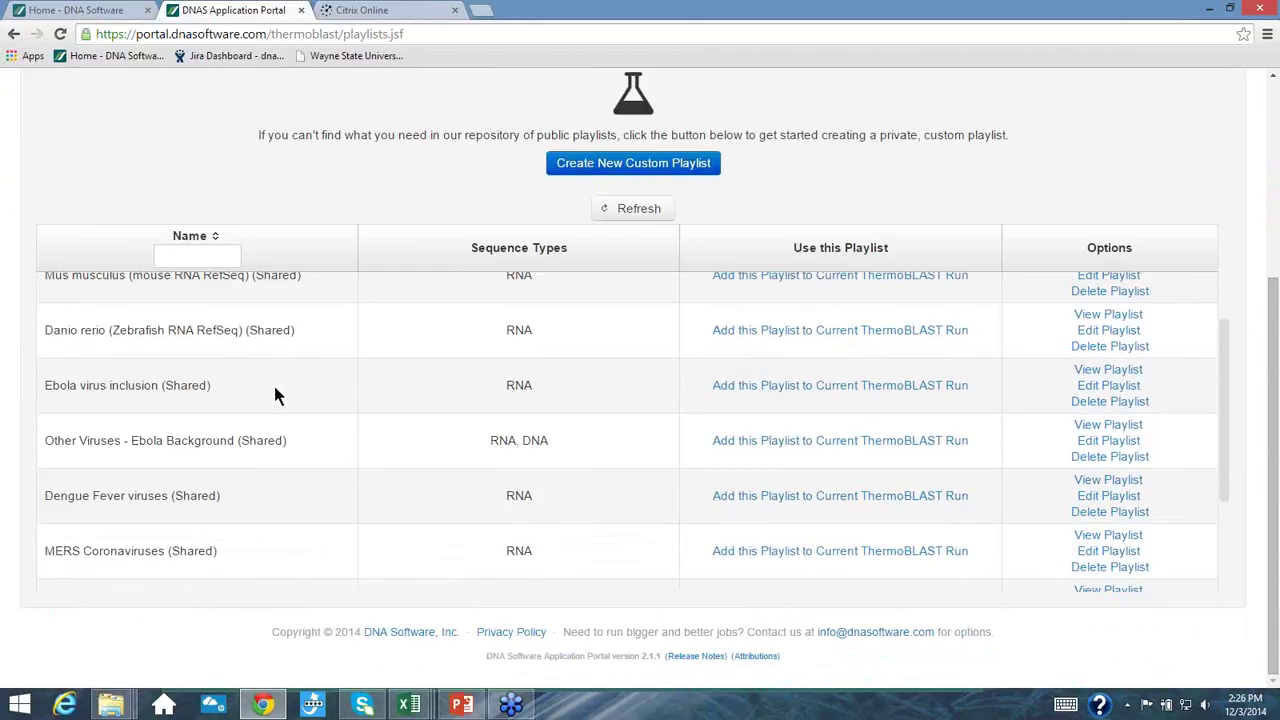
scroll(285, 400, "down", 3)
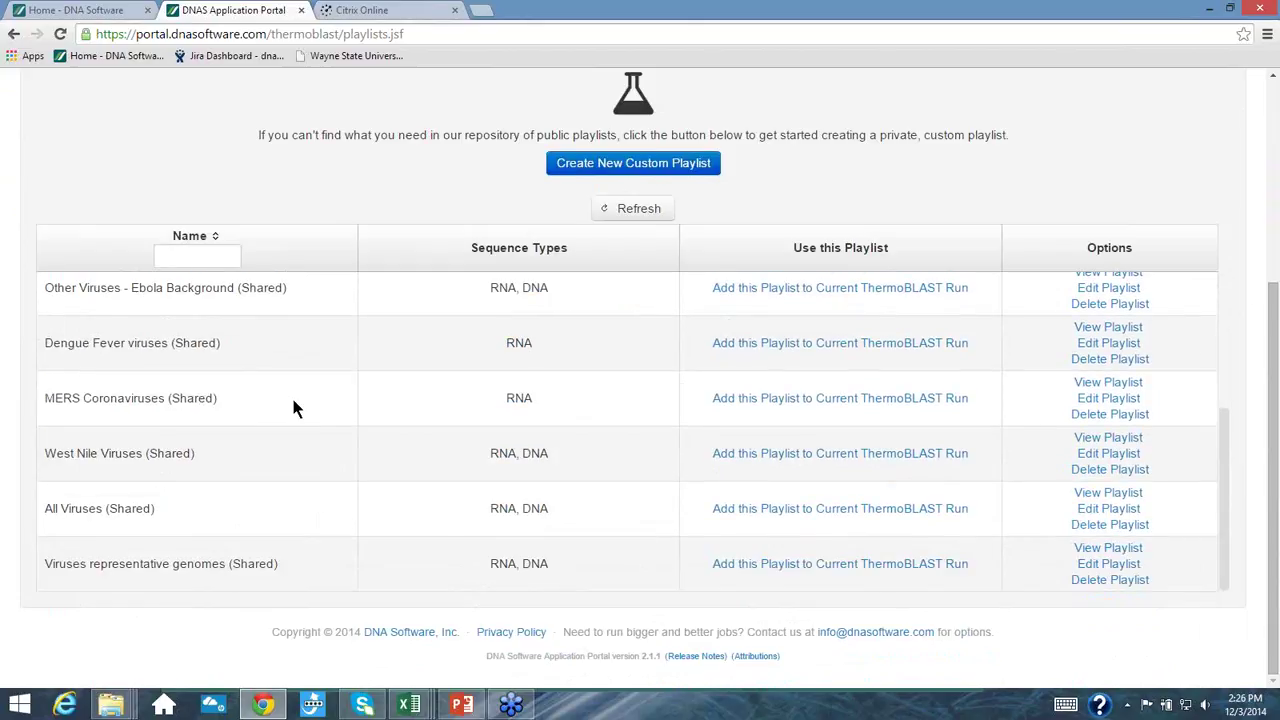
scroll(310, 420, "down", 3)
scroll(322, 435, "down", 1)
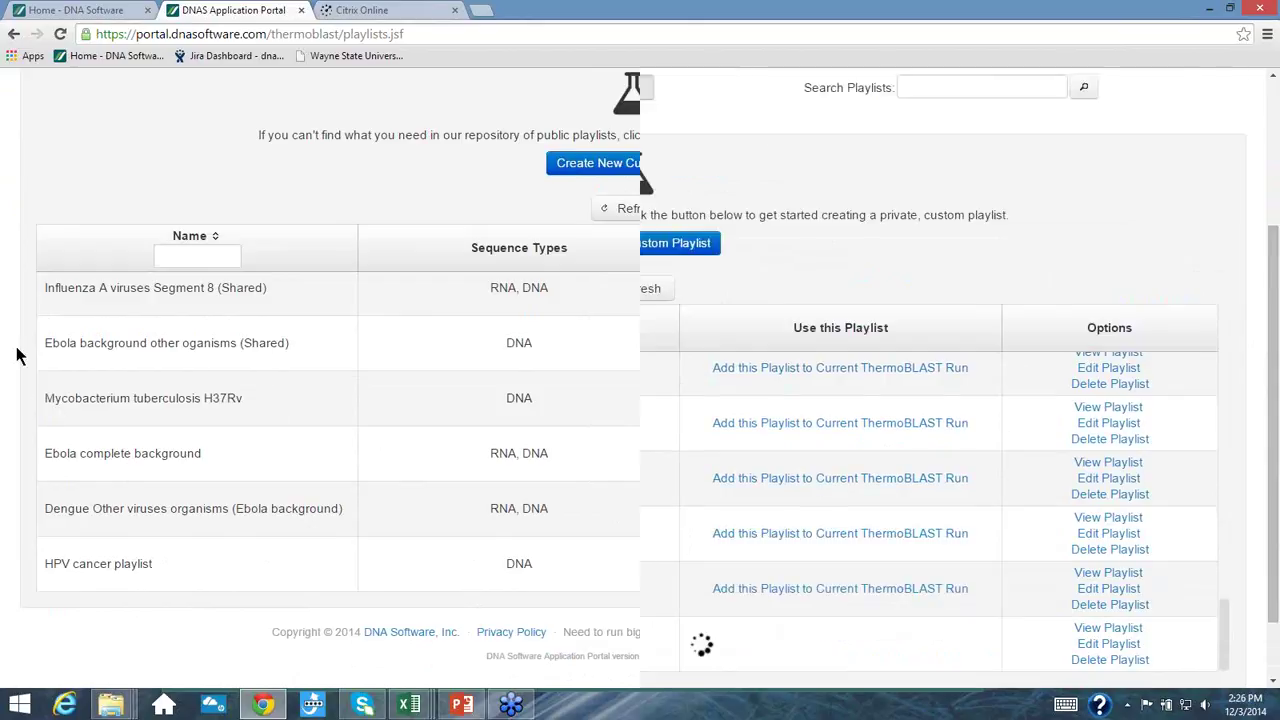
scroll(30, 350, "up", 1)
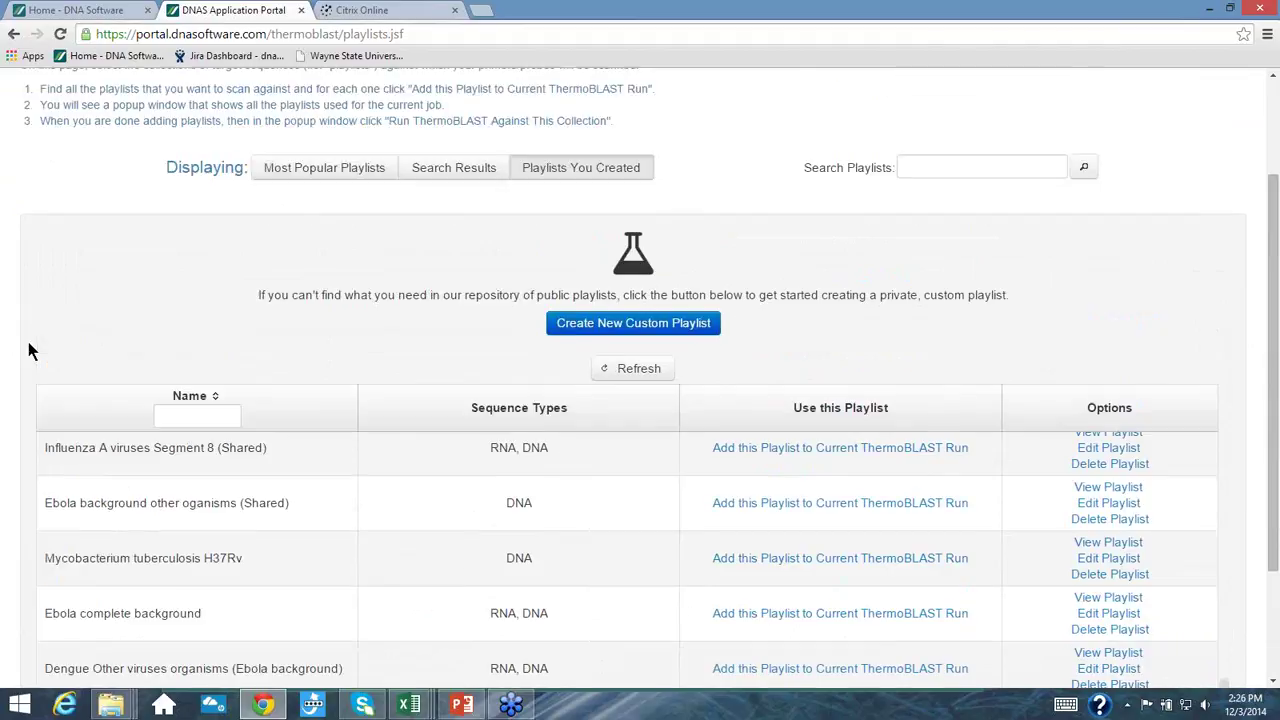
scroll(30, 350, "up", 2)
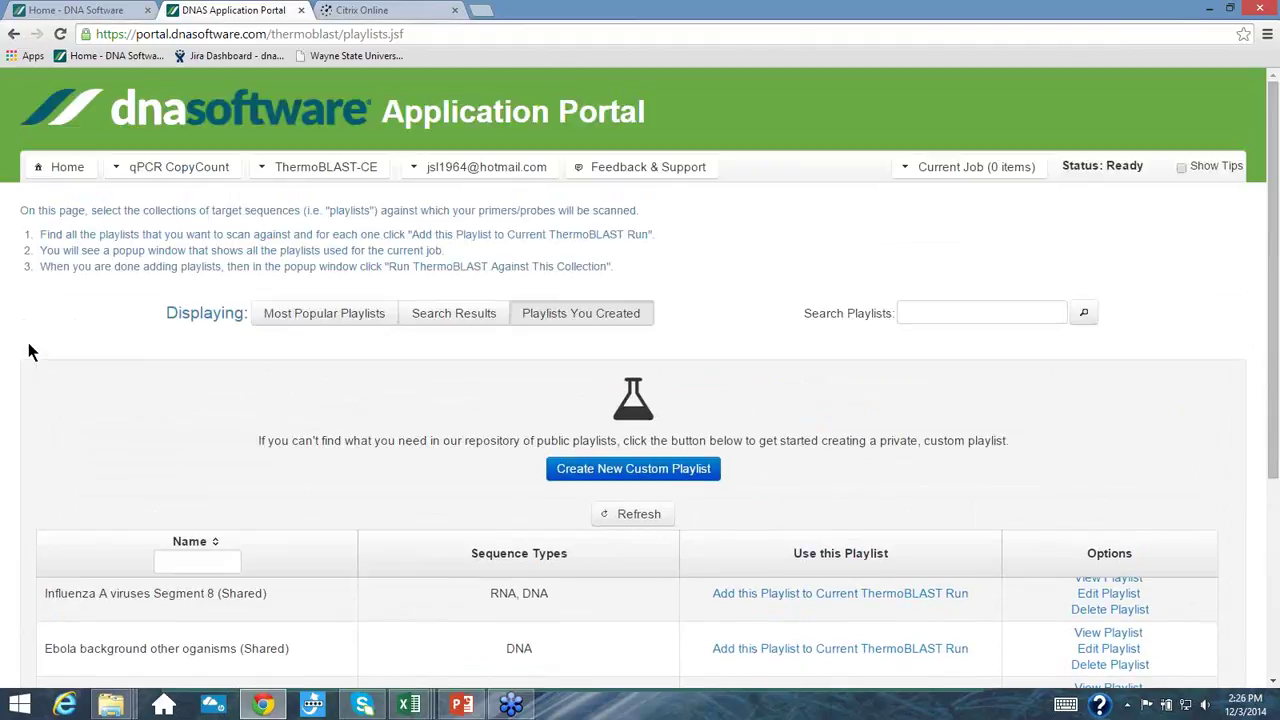
- Switch to Most Popular Playlists and view rows from HIV-1 through Influenza A Segment 3
left_click(324, 313)
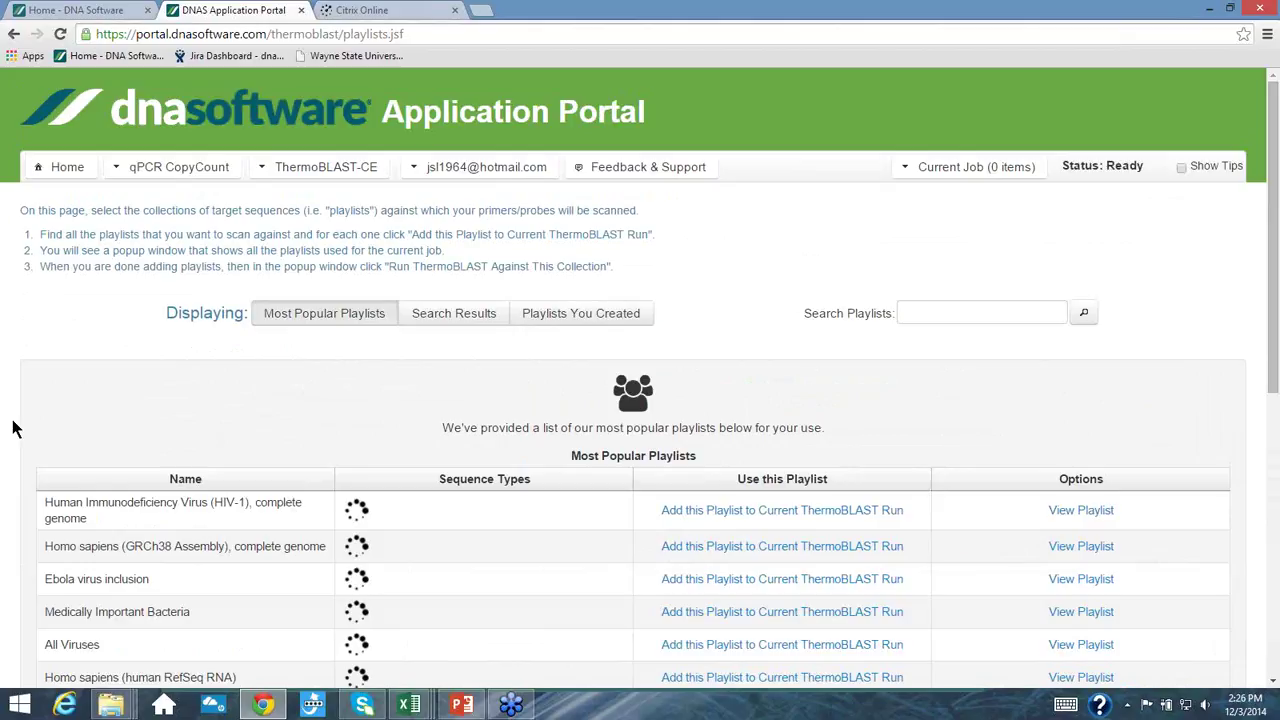
scroll(737, 337, "down", 3)
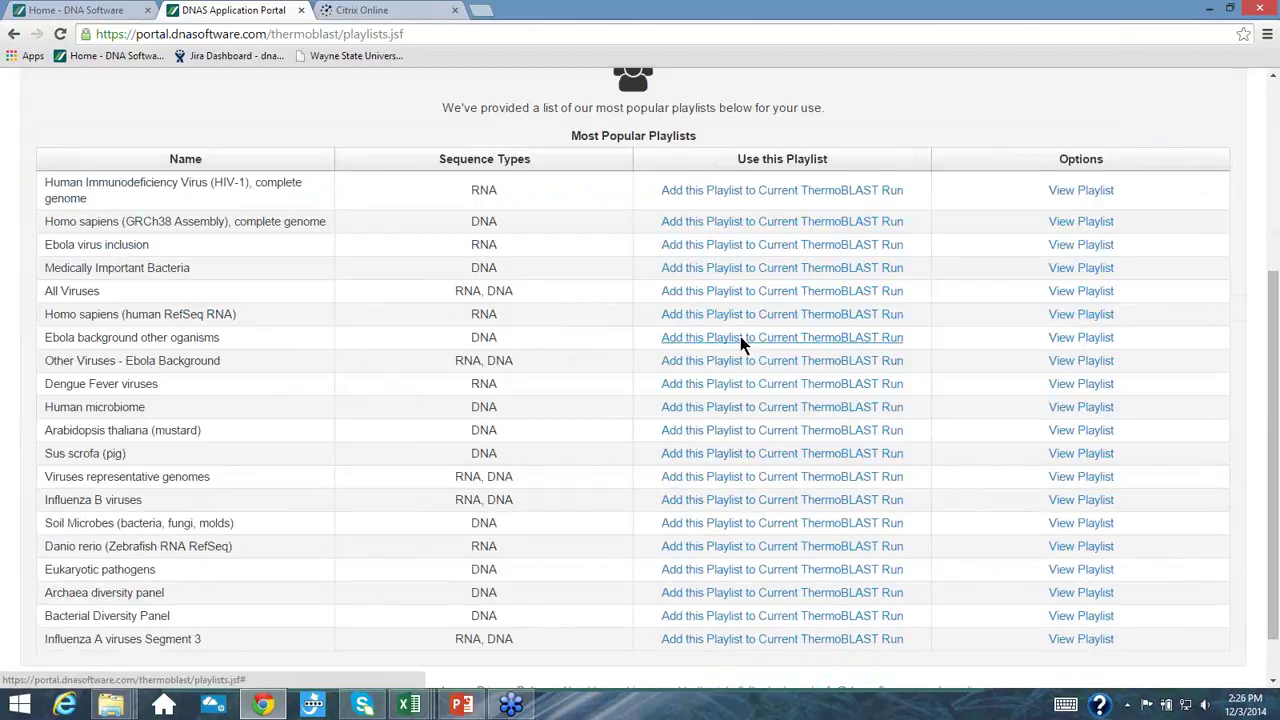
- Add the Ebola background other oganisms playlist to the run and check the Current Job total (789,763,659 nt)
left_click(741, 340)
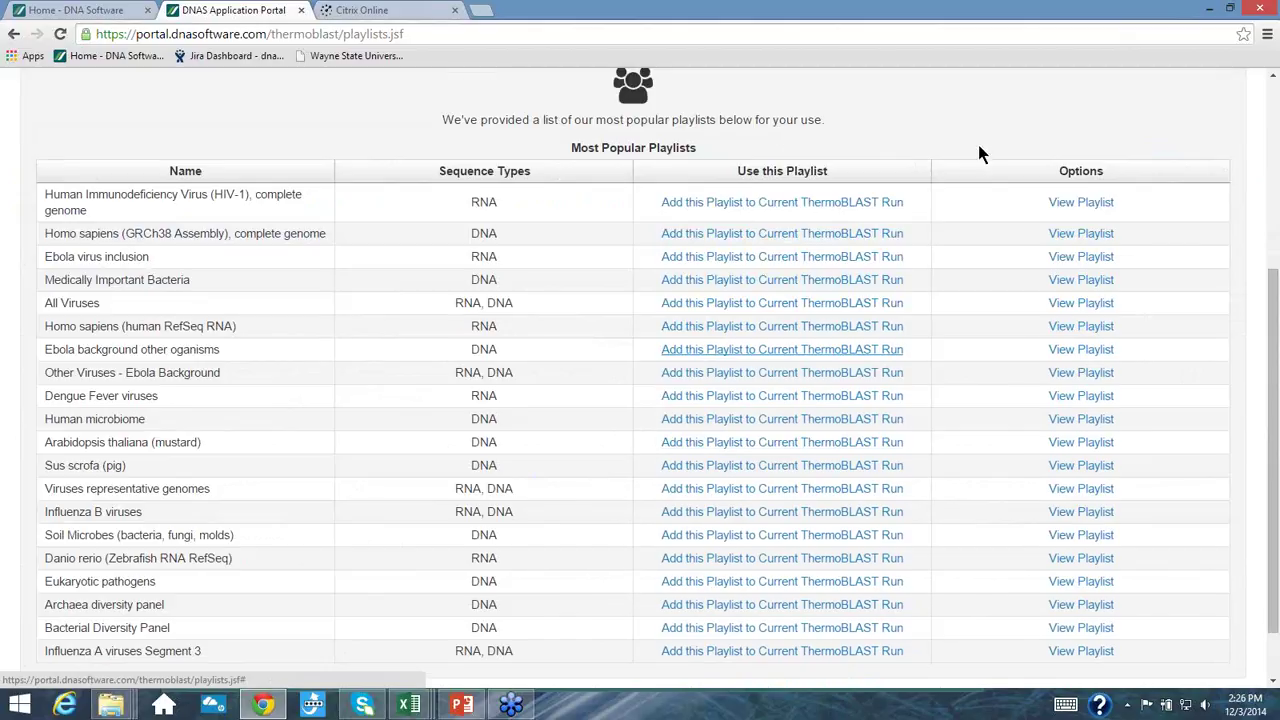
scroll(980, 153, "up", 1)
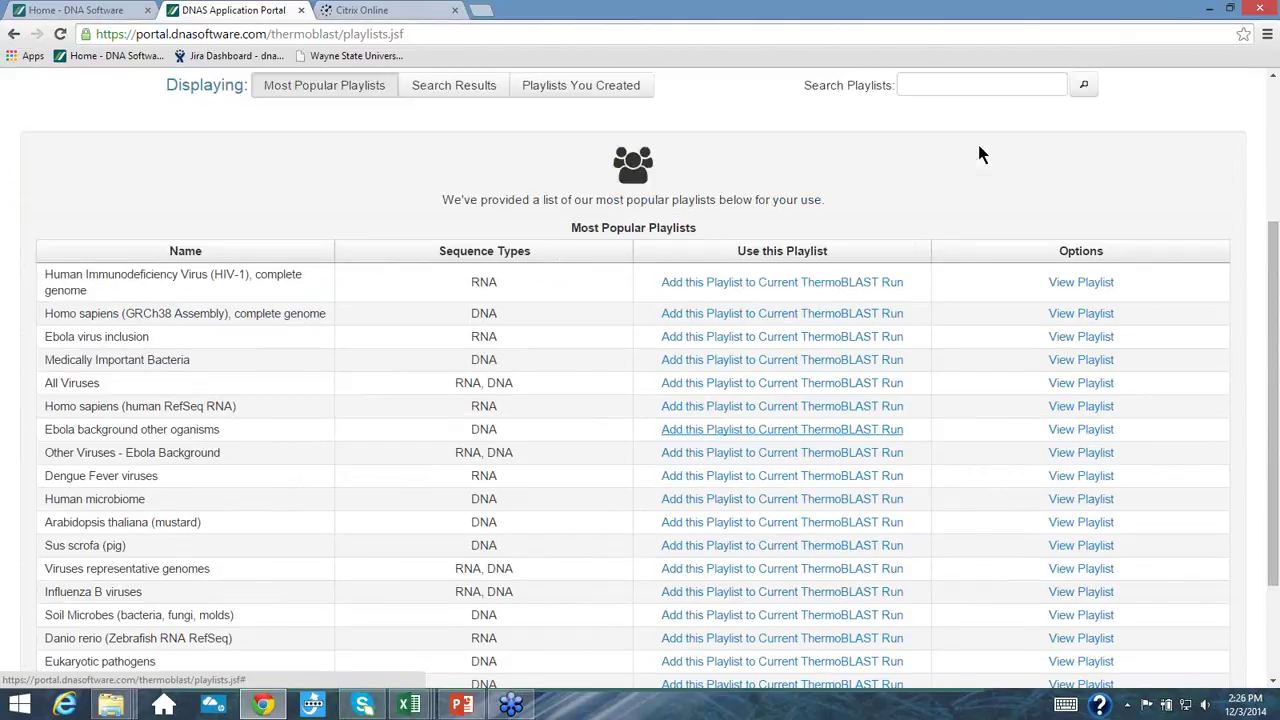
scroll(980, 153, "up", 2)
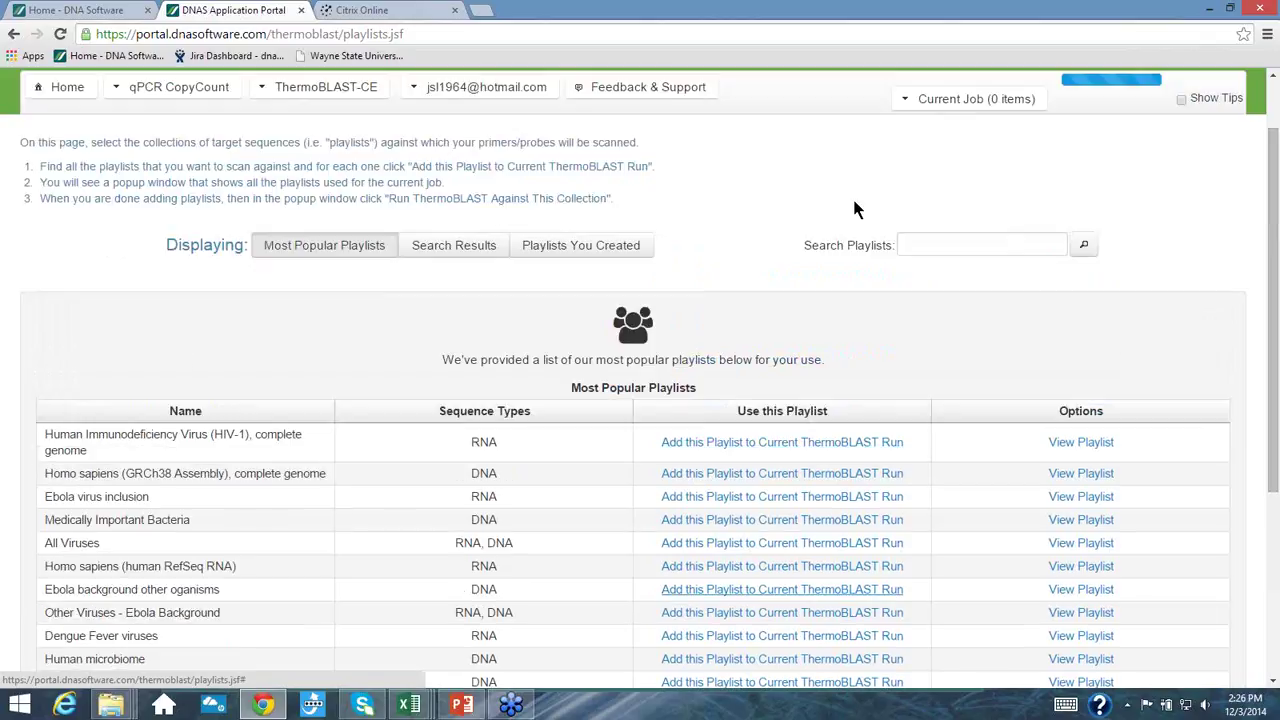
scroll(852, 196, "up", 1)
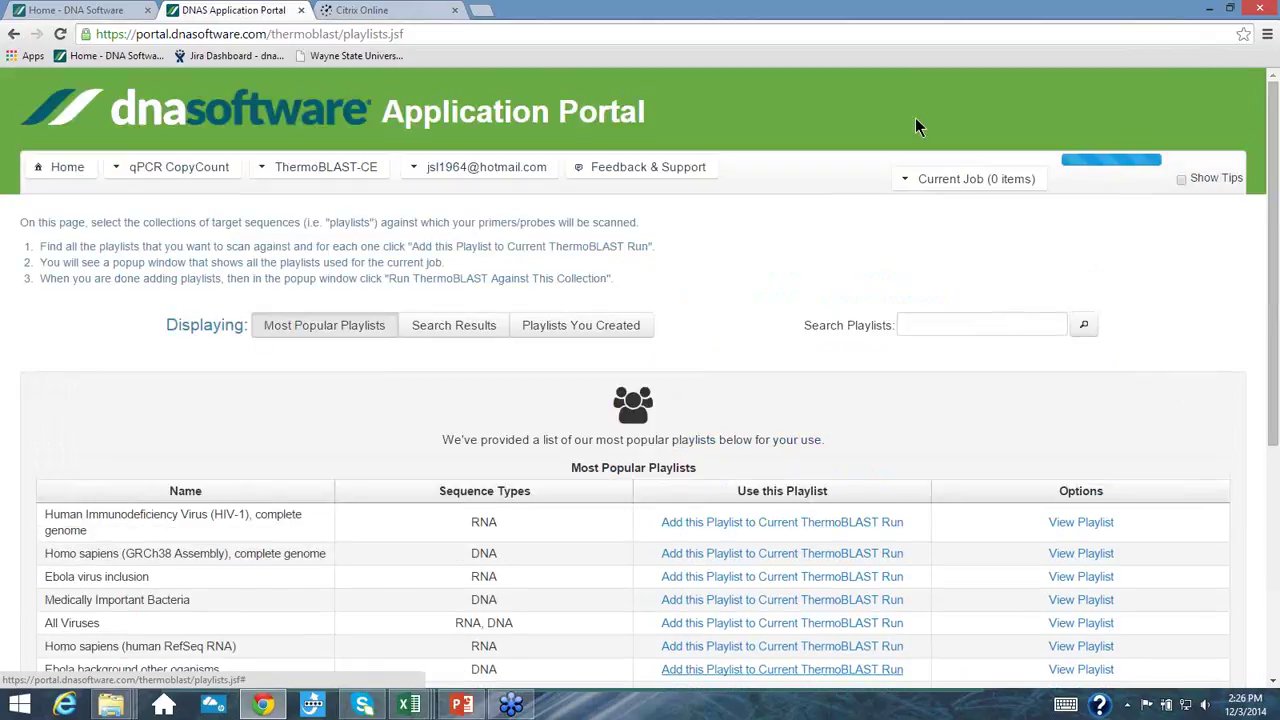
left_click(903, 183)
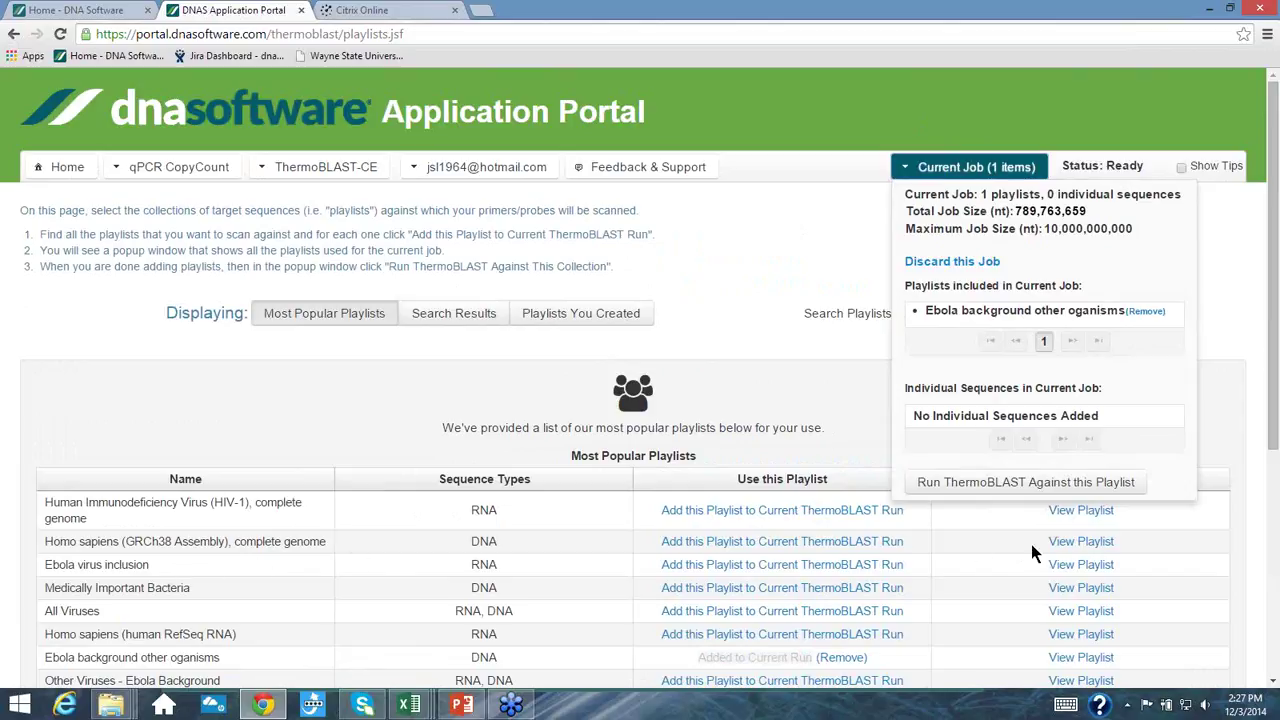
- Open the Ebola virus inclusion playlist and show 500 sequence rows per page
left_click(1082, 566)
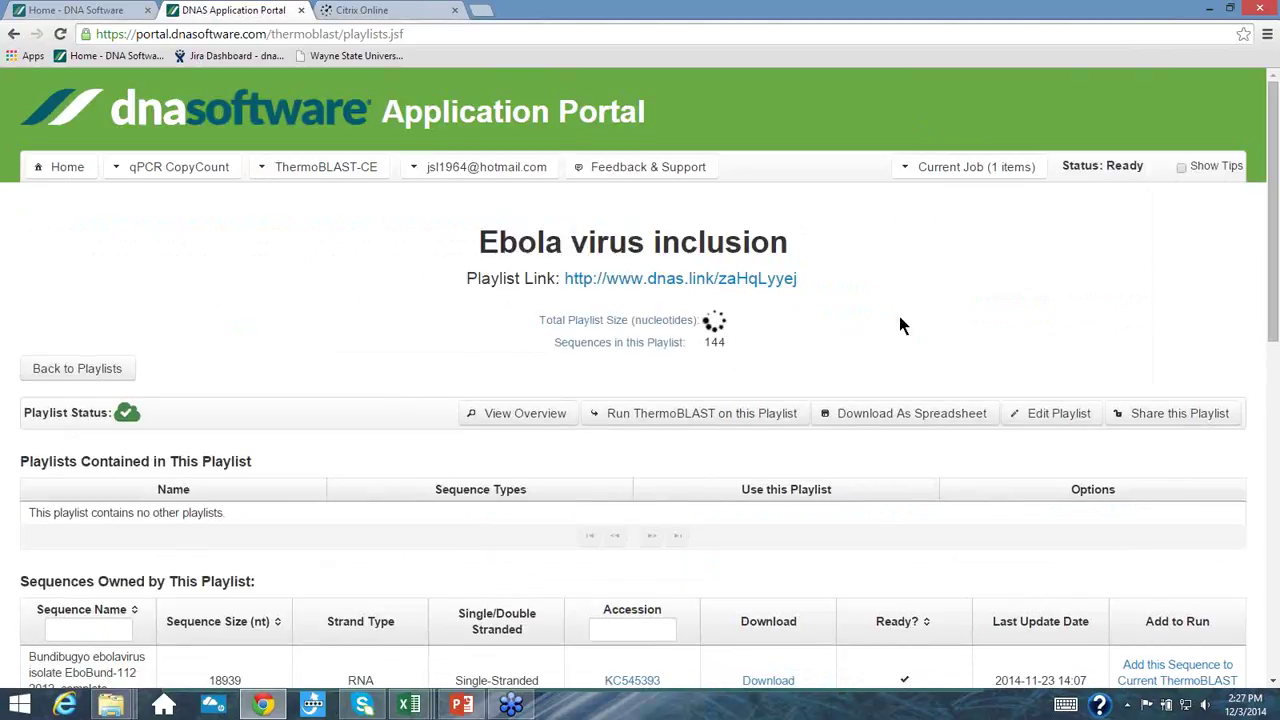
scroll(906, 350, "down", 1)
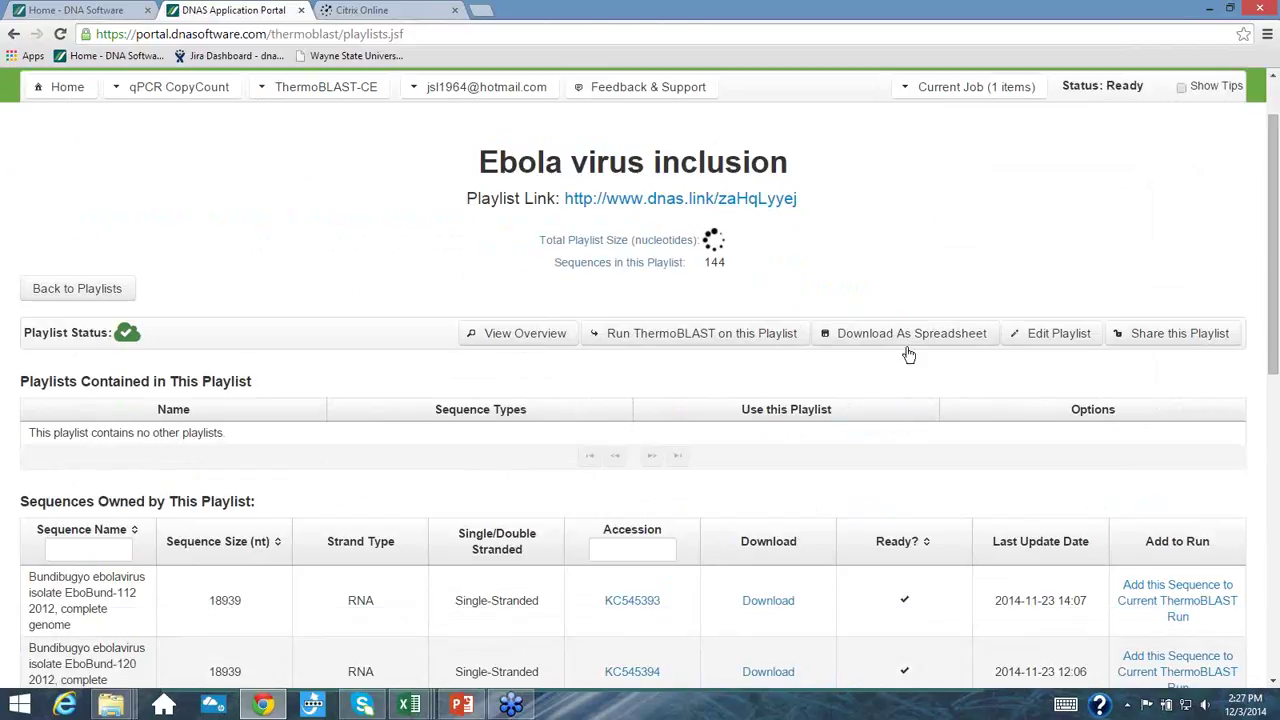
scroll(908, 354, "down", 3)
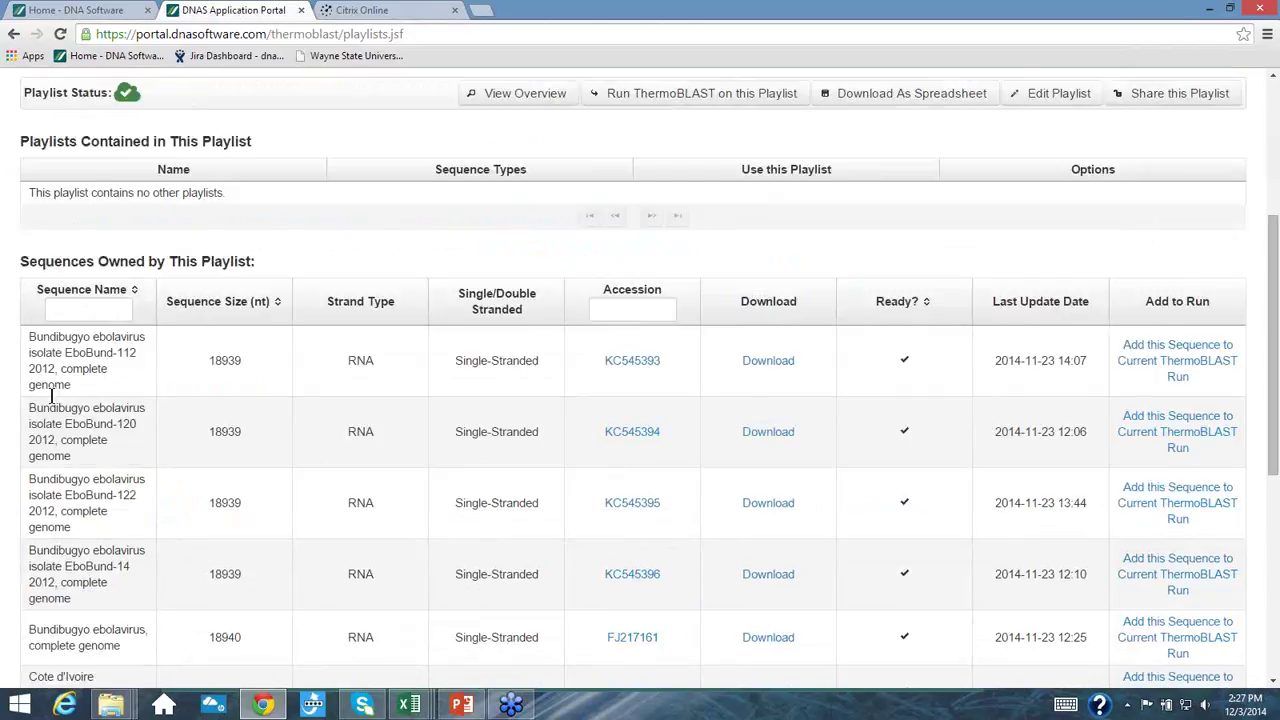
scroll(52, 395, "down", 5)
scroll(96, 285, "up", 1)
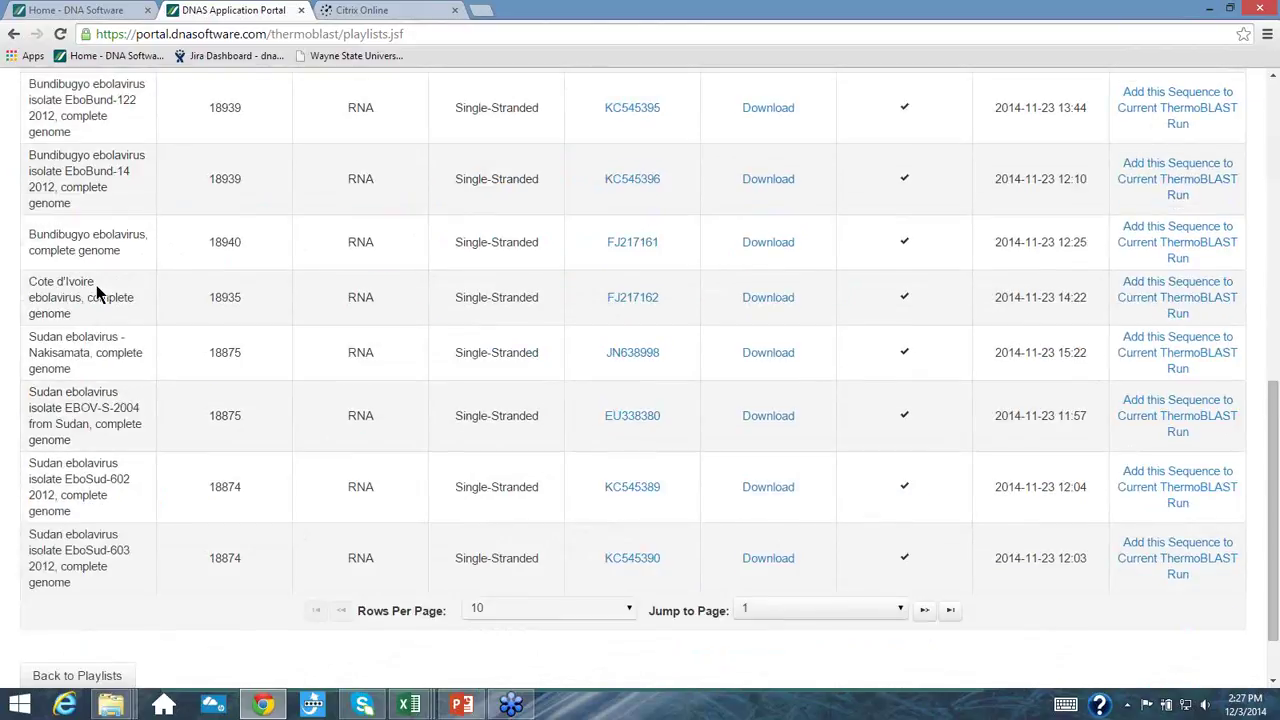
scroll(96, 285, "down", 1)
left_click(628, 528)
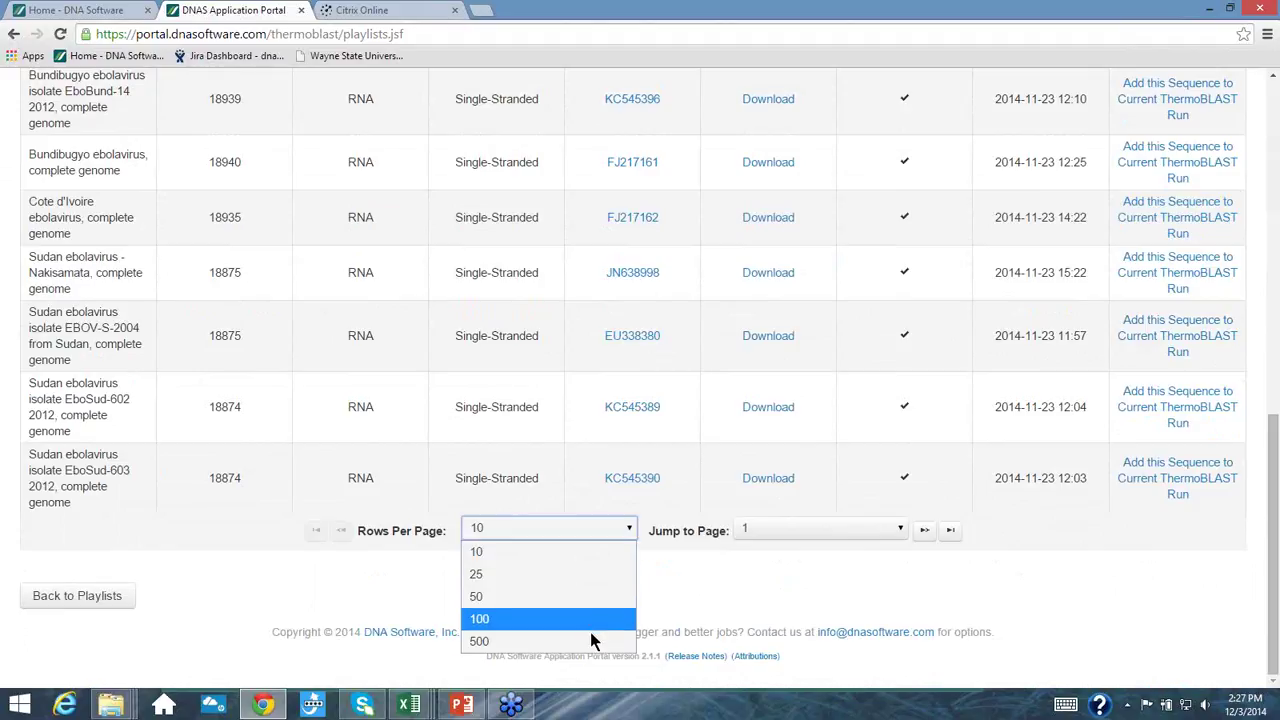
key("Escape")
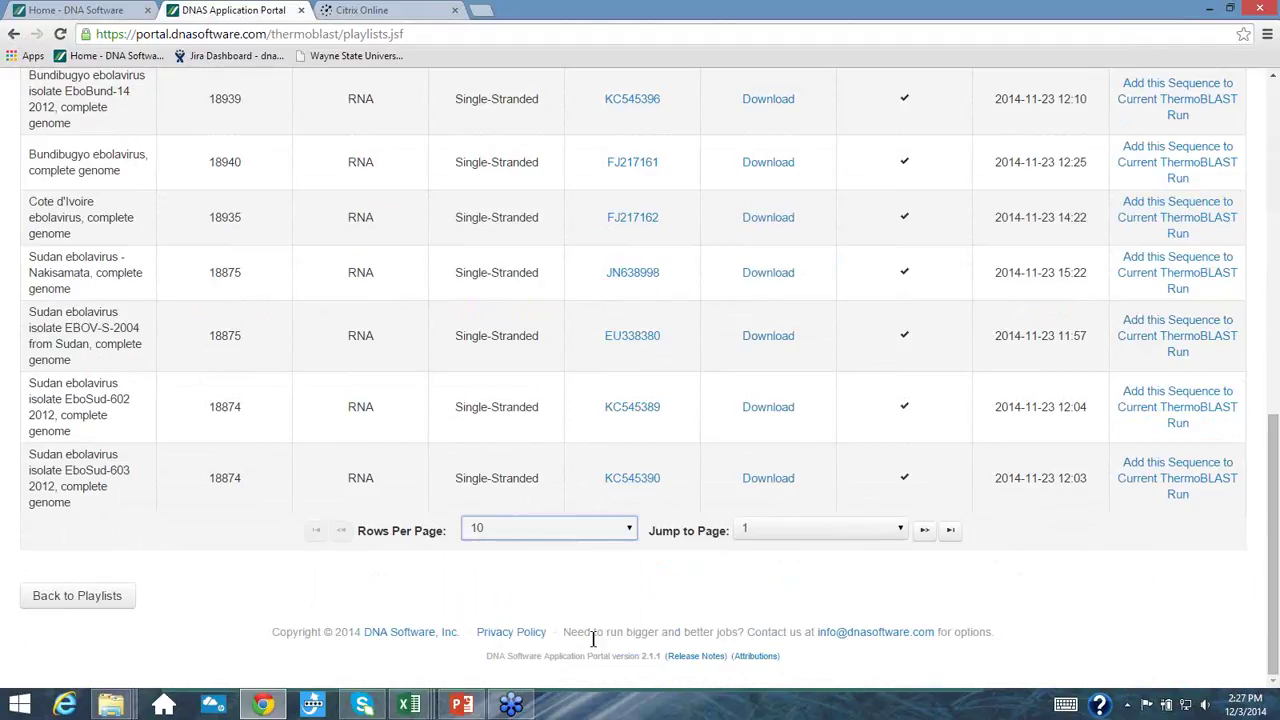
key("End")
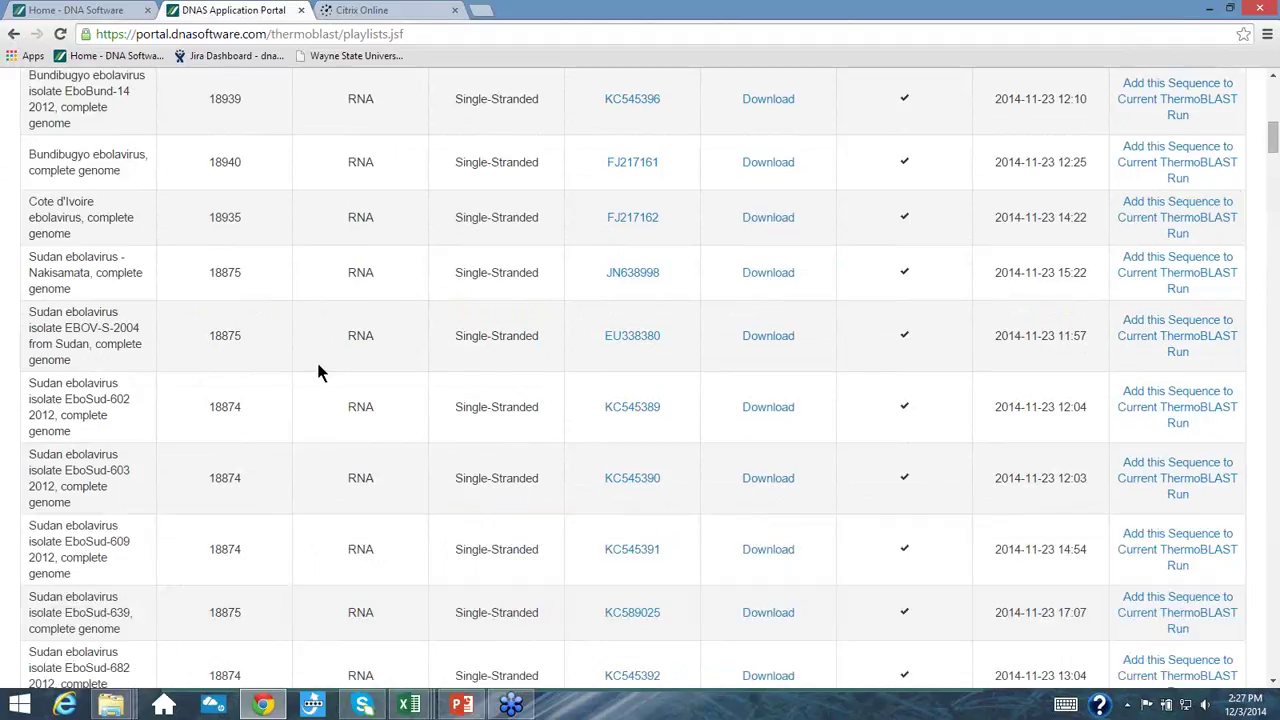
- Scroll through the Ebola virus inclusion sequences, then return to the playlist selection page
scroll(300, 360, "down", 15)
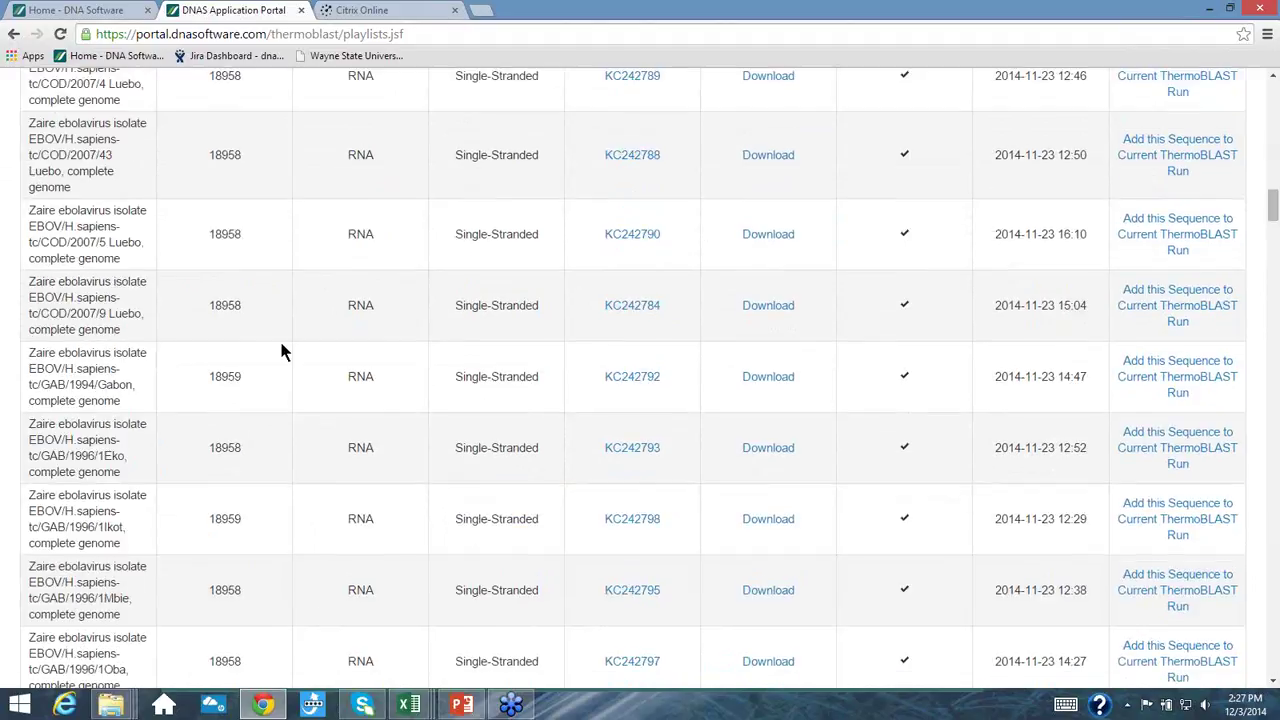
scroll(281, 351, "down", 5)
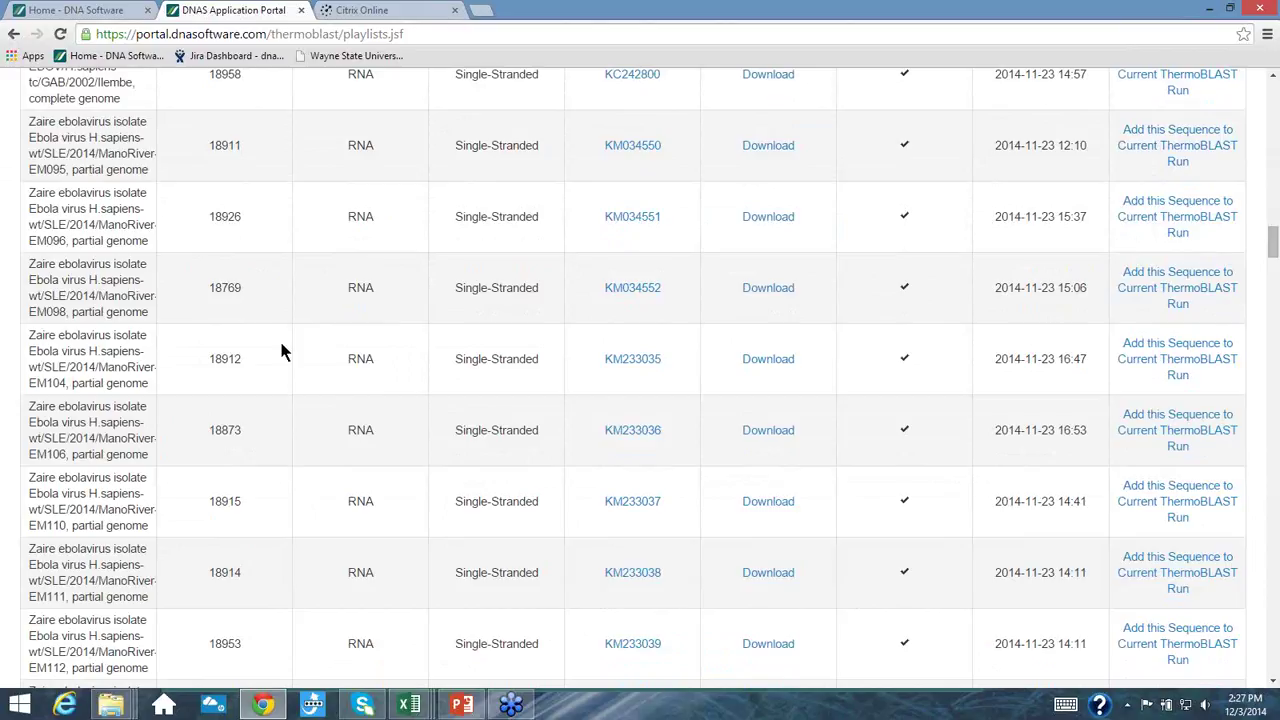
scroll(281, 351, "up", 15)
scroll(281, 357, "up", 5)
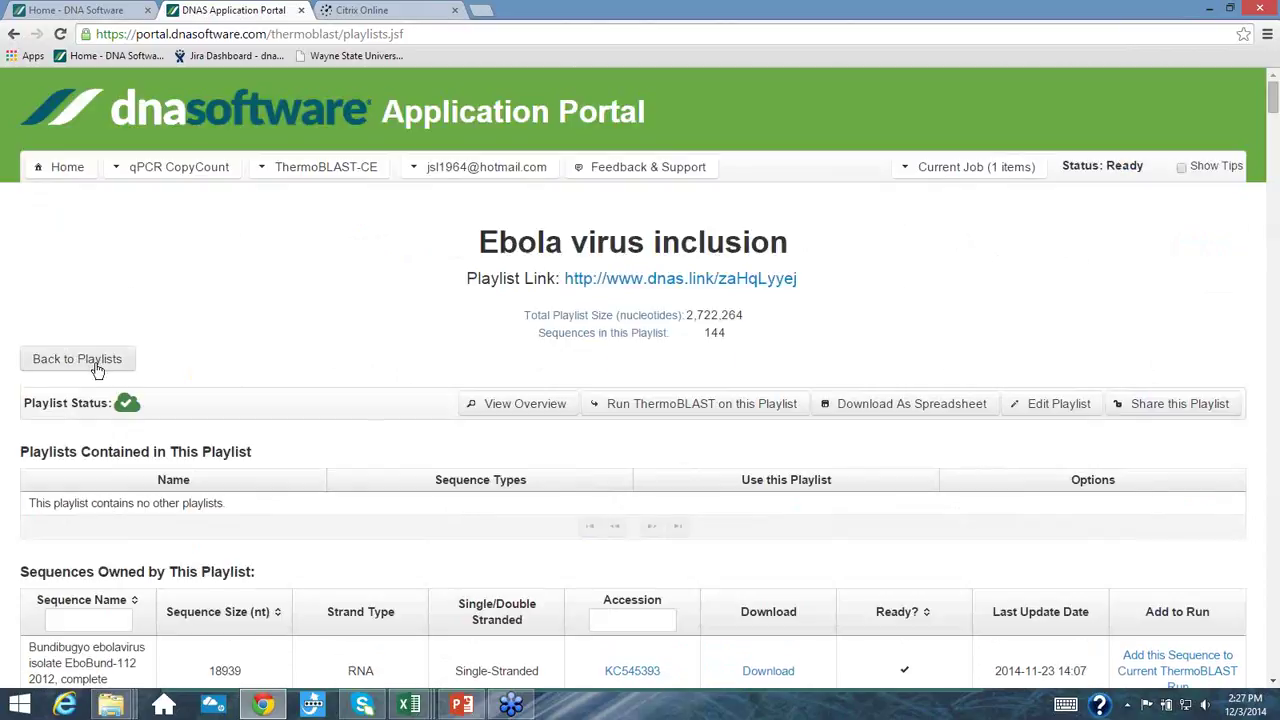
left_click(100, 358)
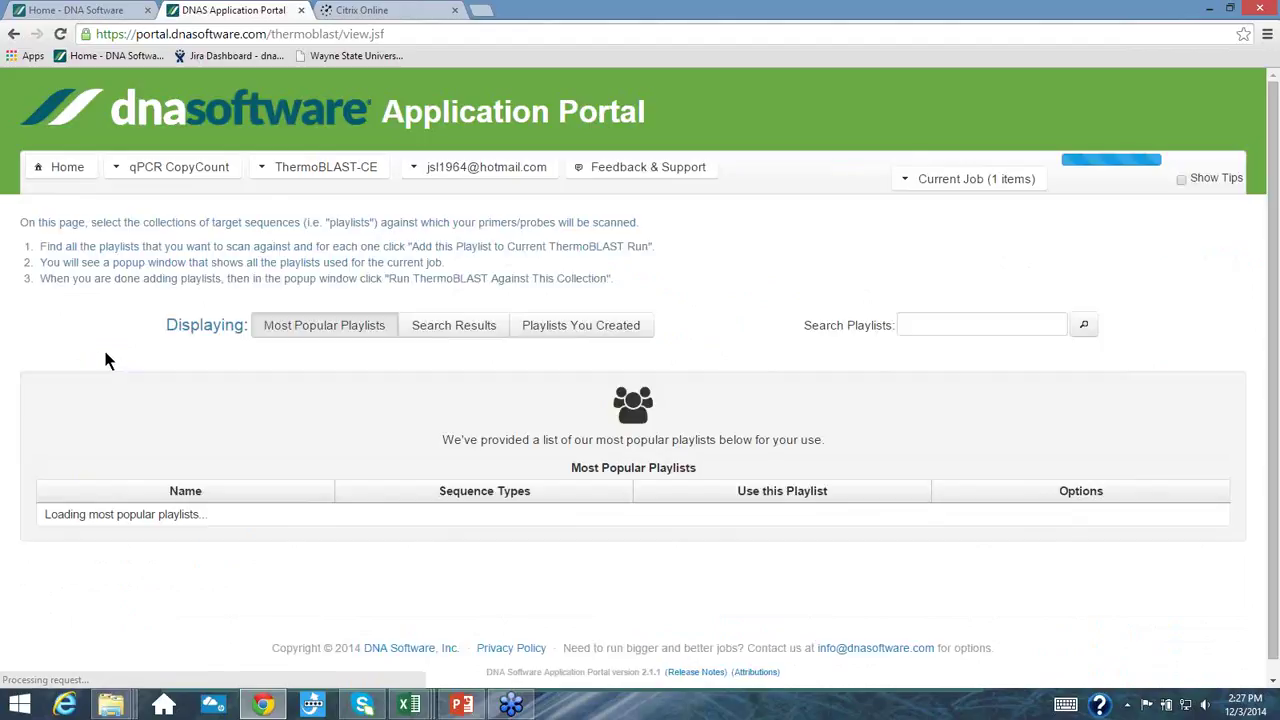
- Run ThermoBLAST against the queued Ebola background other oganisms playlist (242 sequences)
left_click(910, 177)
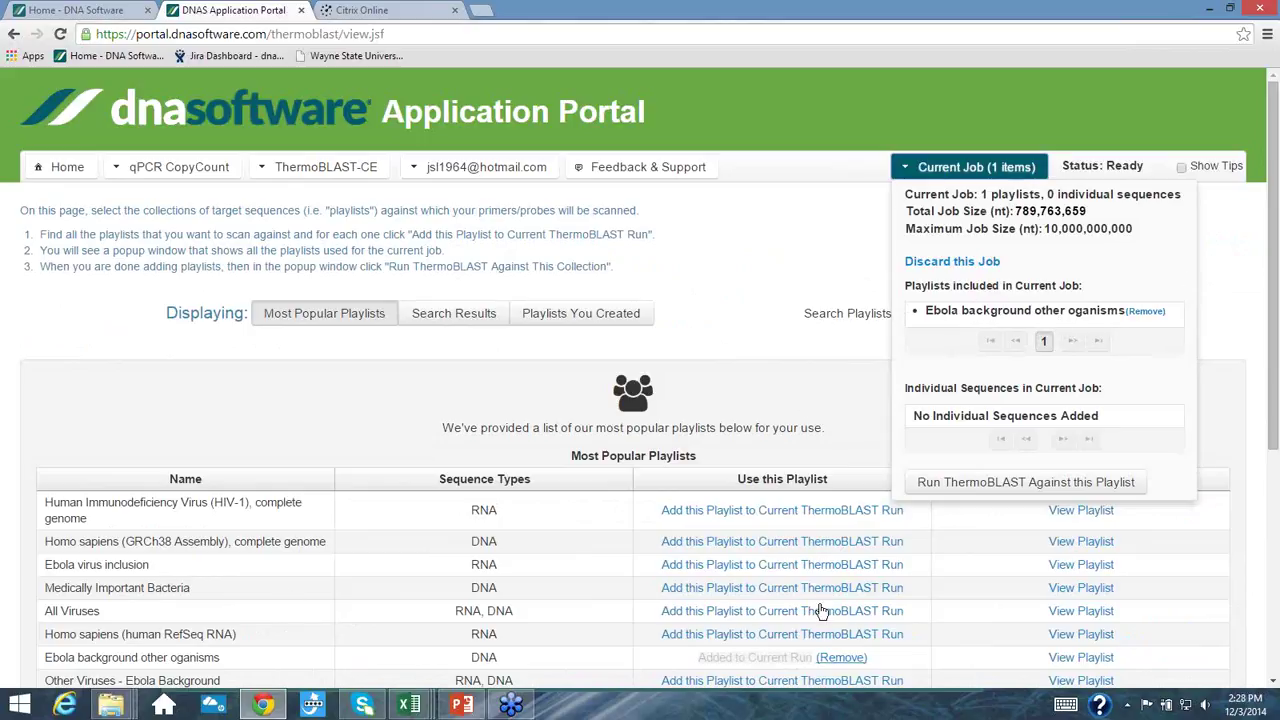
left_click(1012, 484)
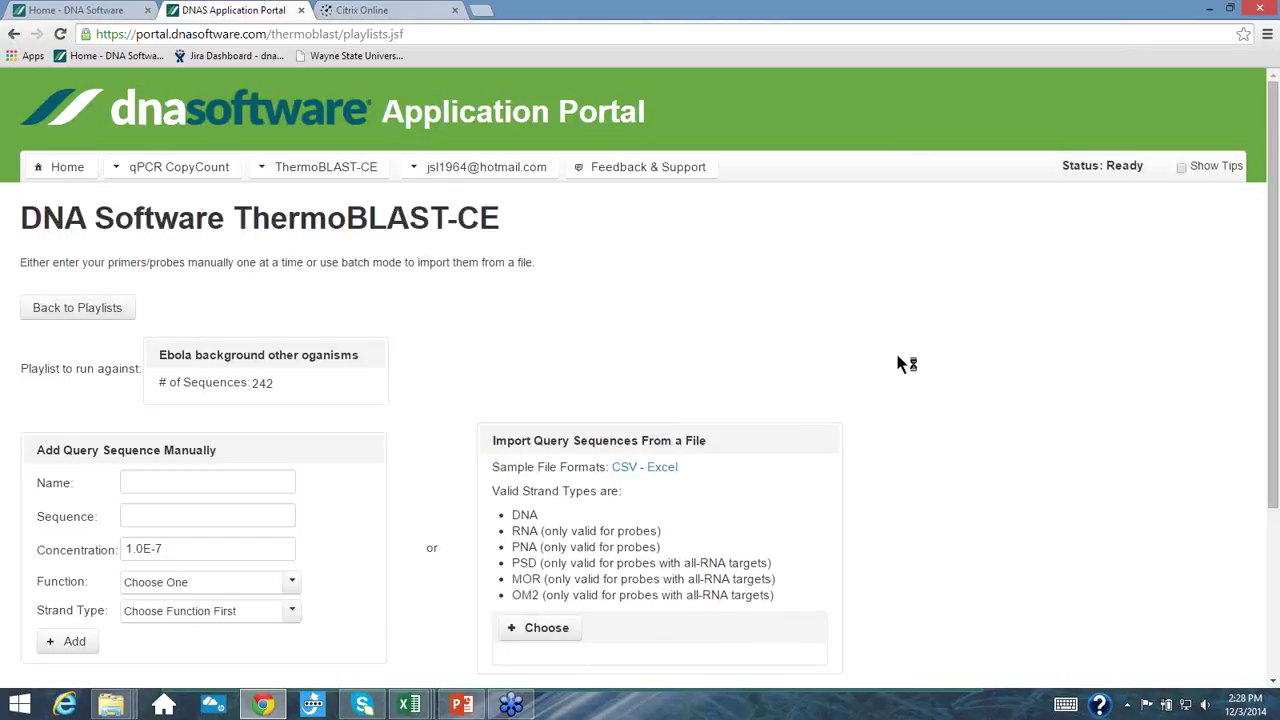
scroll(906, 364, "down", 3)
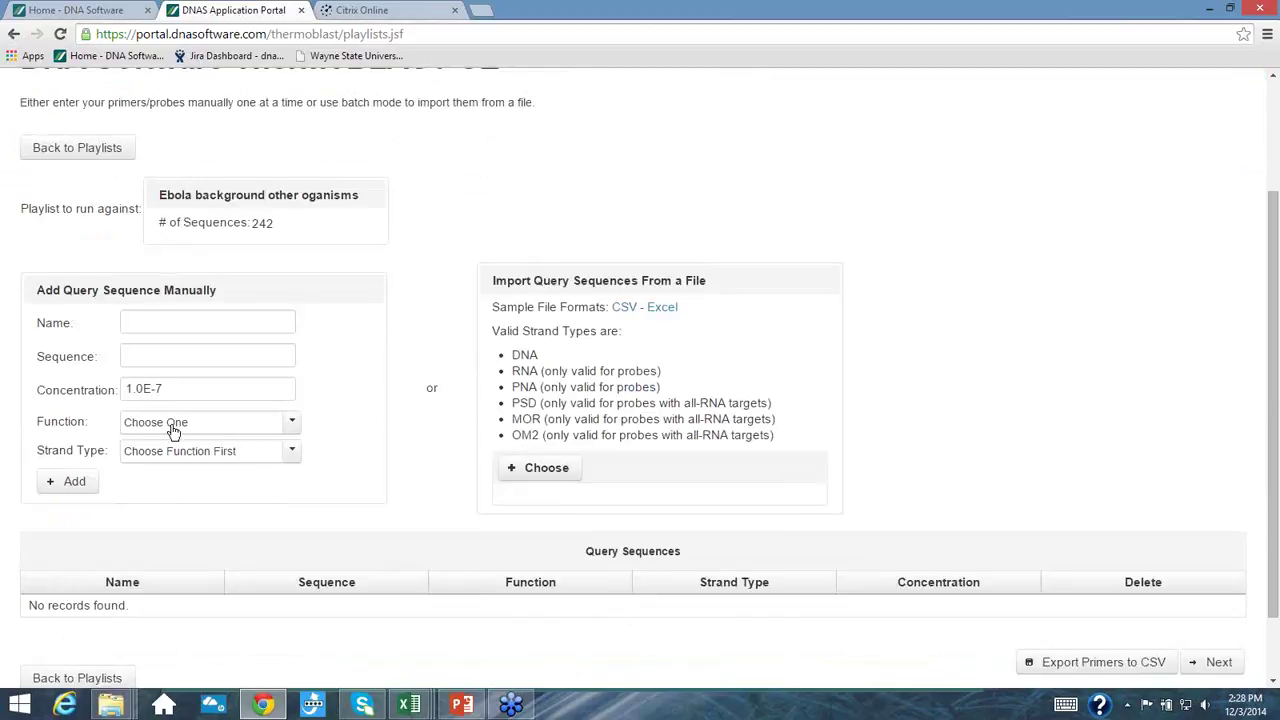
- Import Ebola primers.csv from Webinar > ThermoBLAST Webinar as the query sequences
left_click(547, 468)
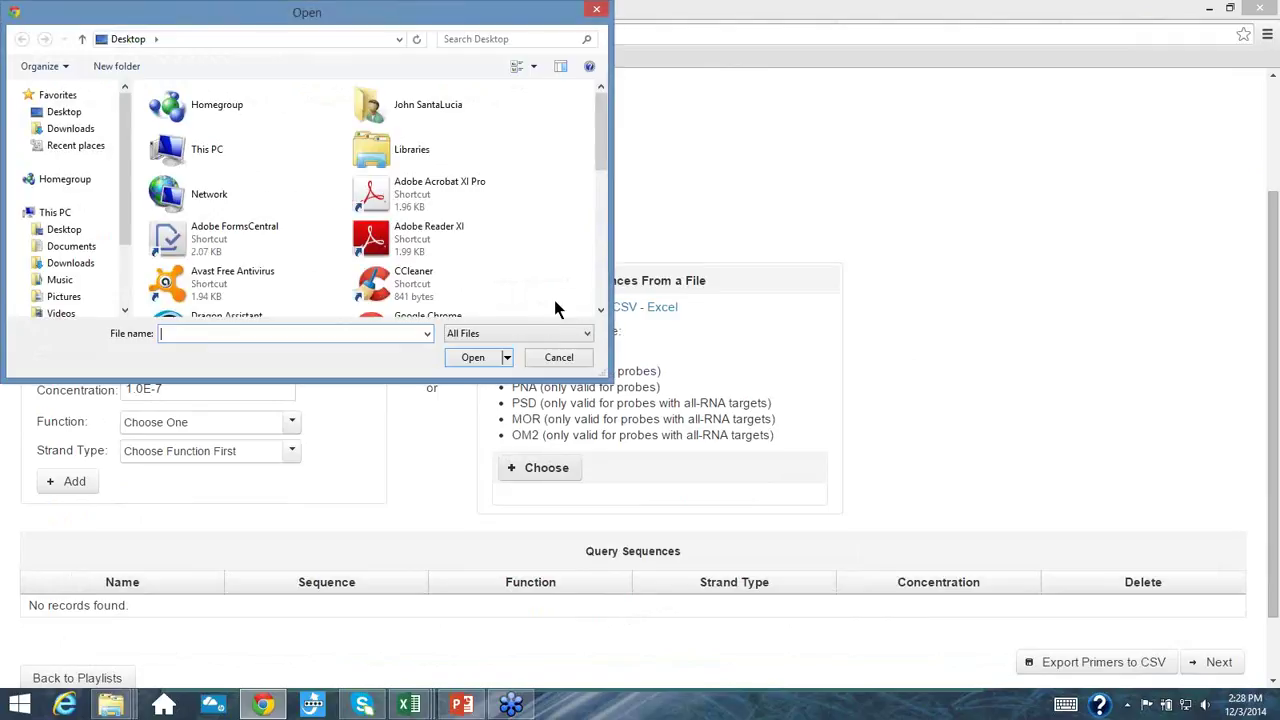
left_click_drag(601, 151, 607, 310)
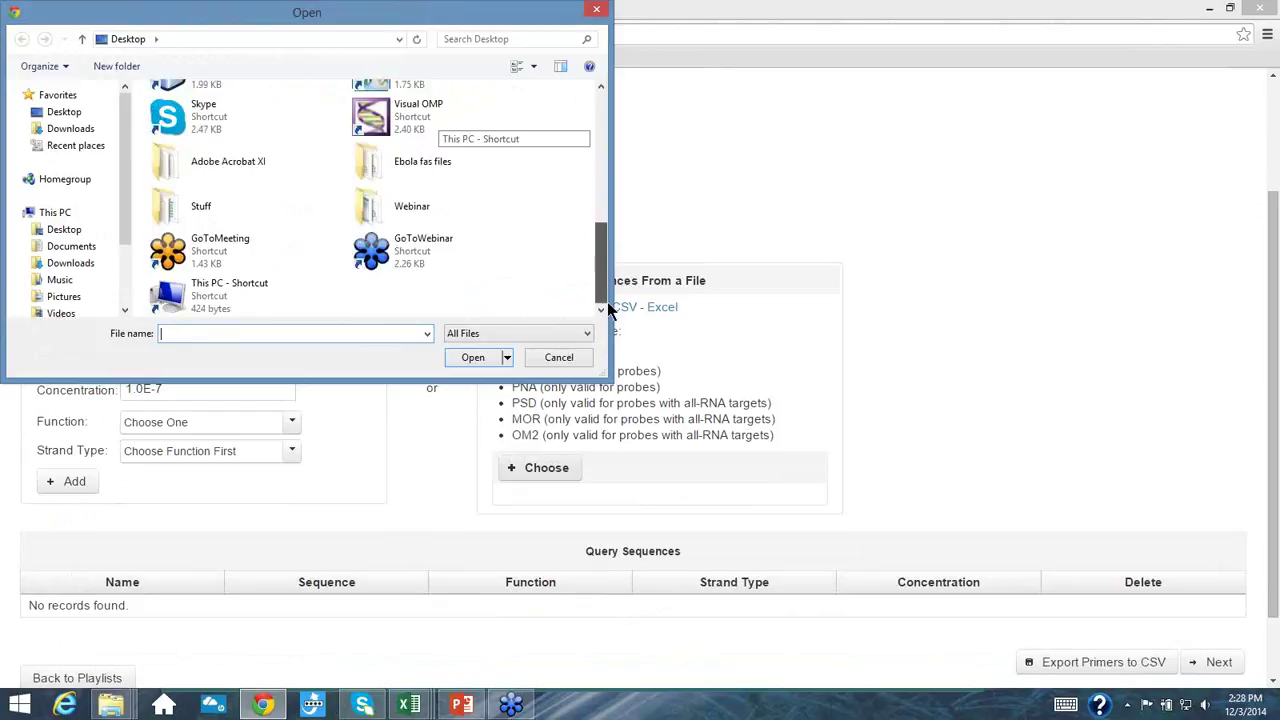
double_click(452, 210)
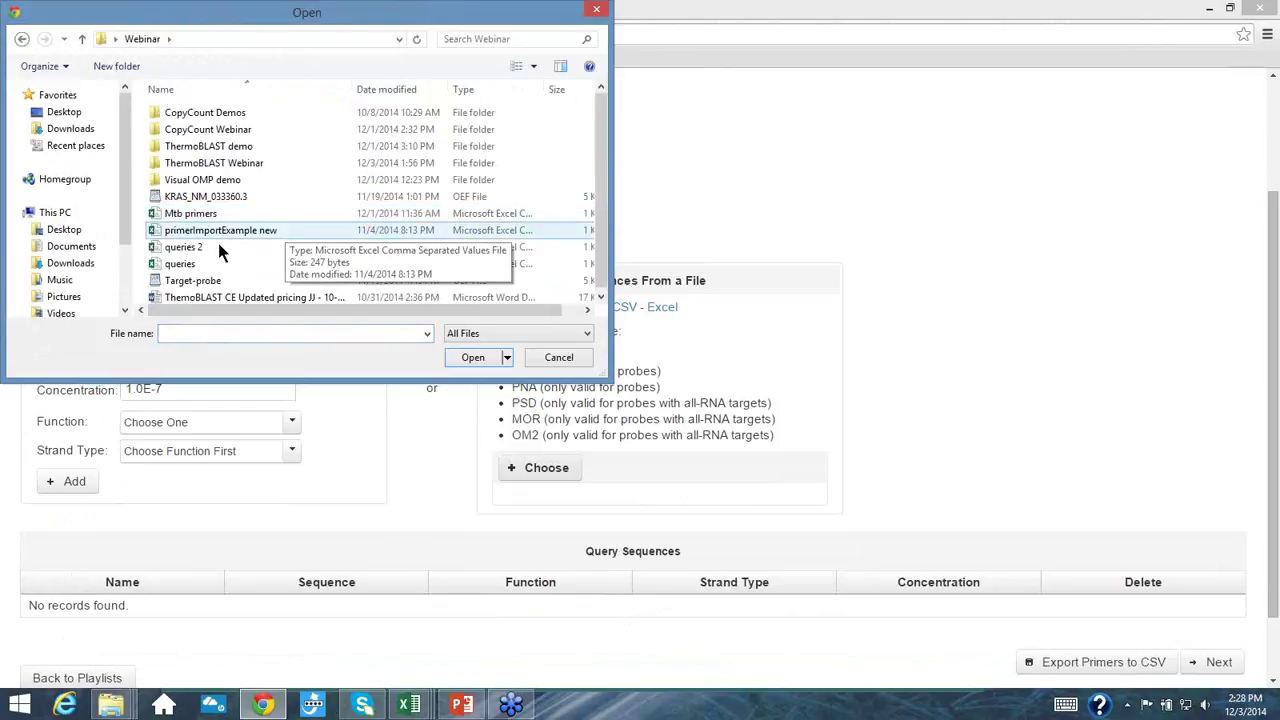
double_click(250, 163)
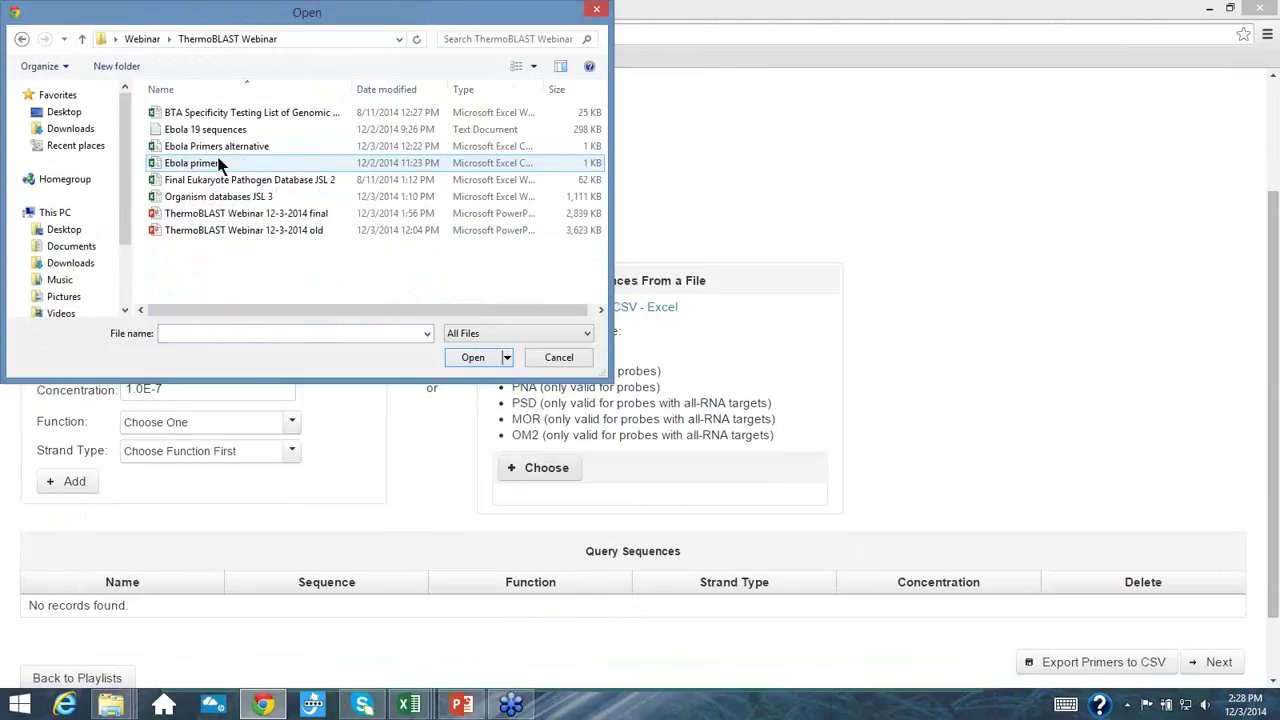
left_click(222, 166)
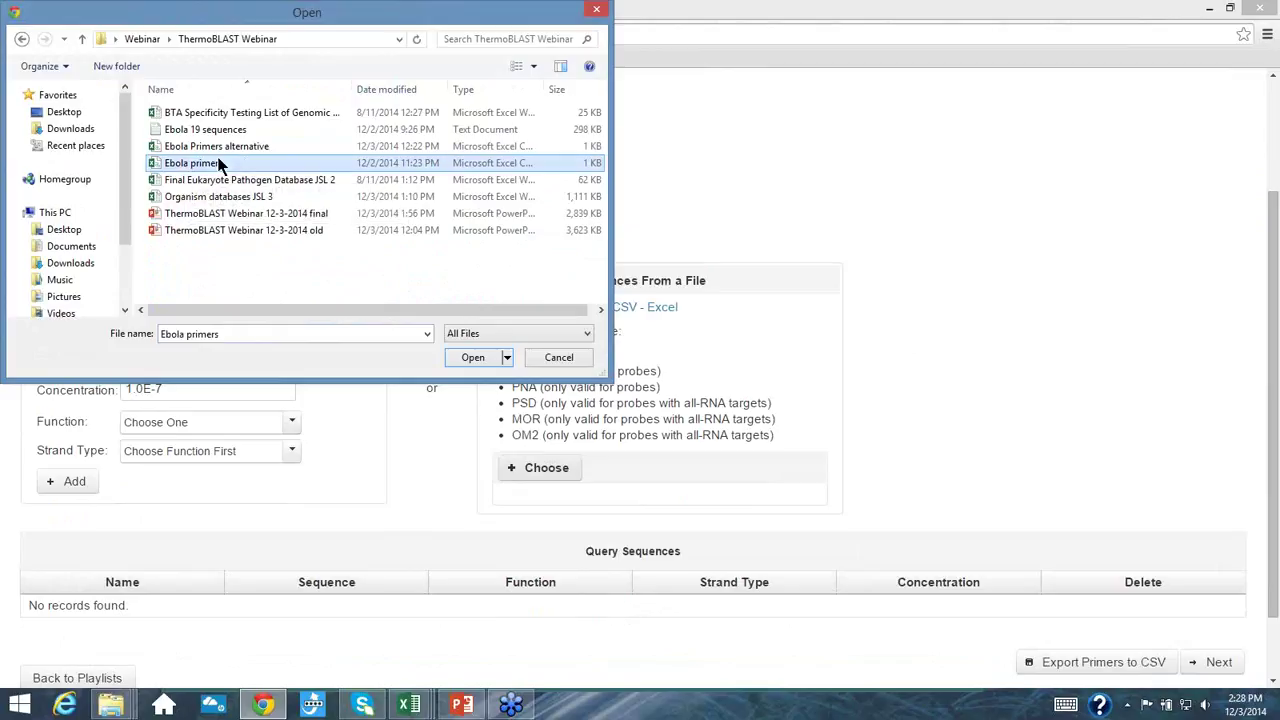
double_click(220, 164)
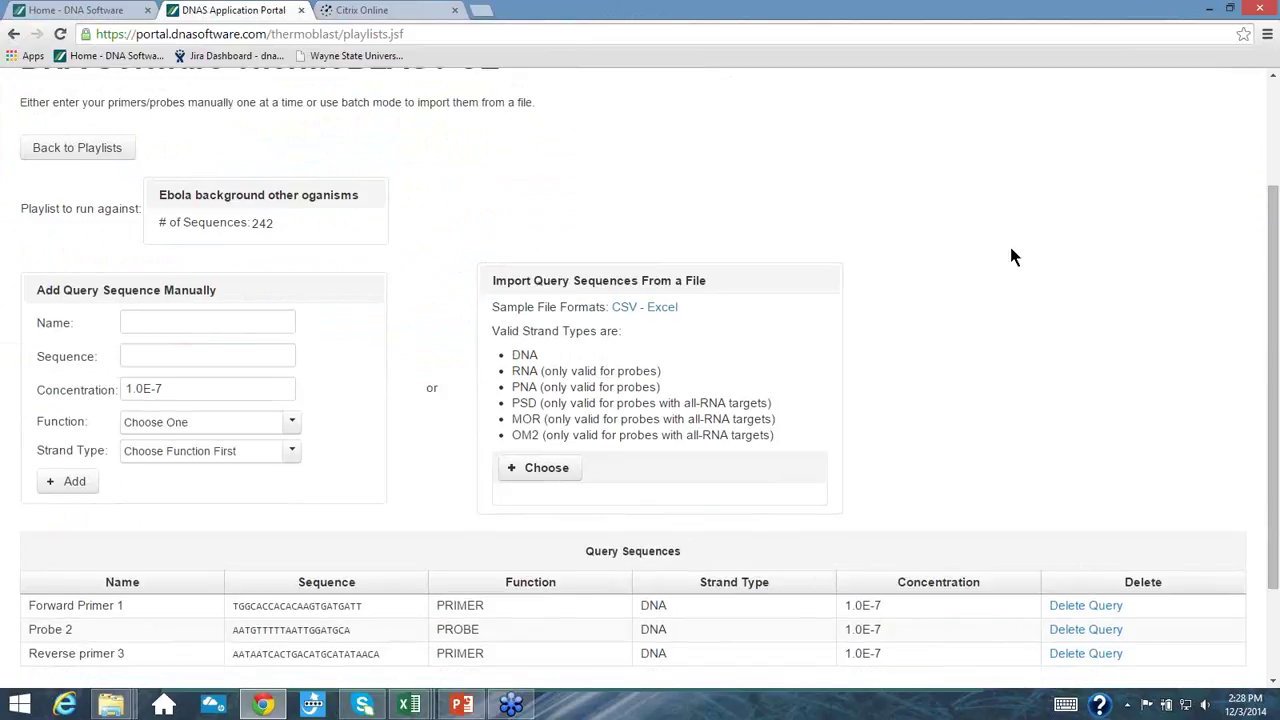
- Enter a new query named MadeUp with sequence GCAGCATCGACTACGCGCGATCGCA
scroll(145, 528, "down", 2)
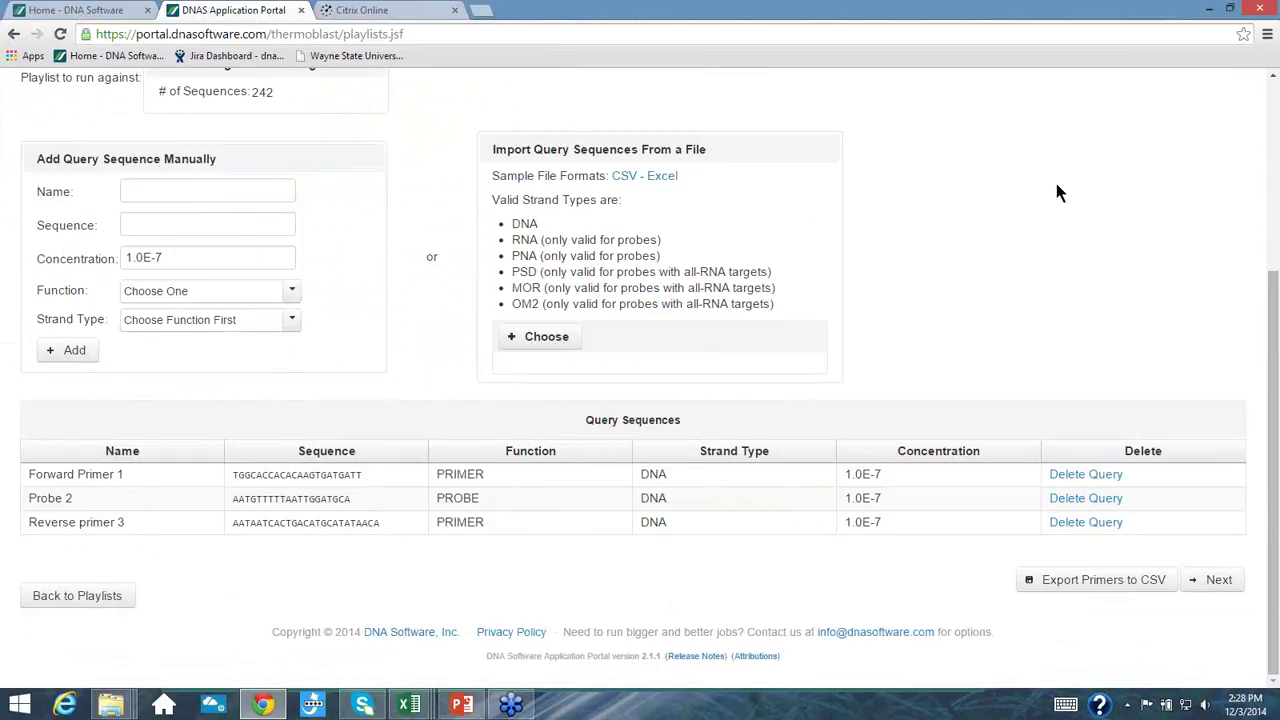
left_click(192, 189)
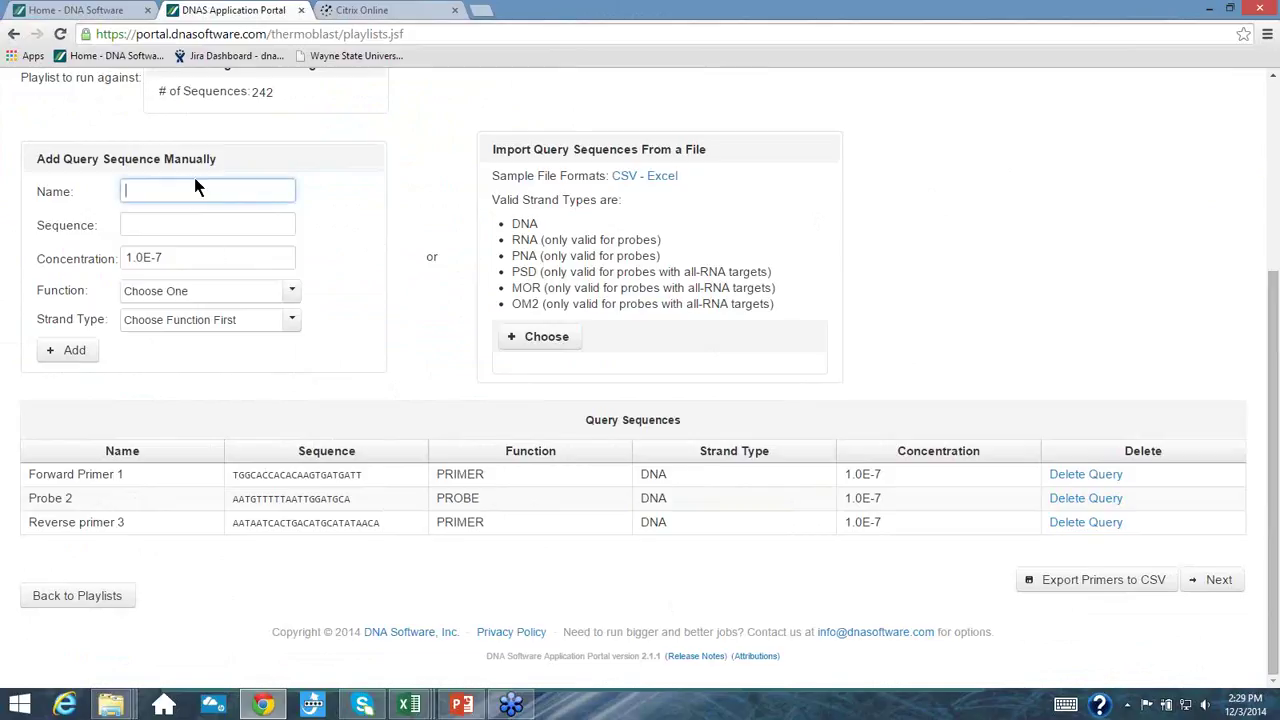
type("MadeUp")
left_click(137, 218)
type("G")
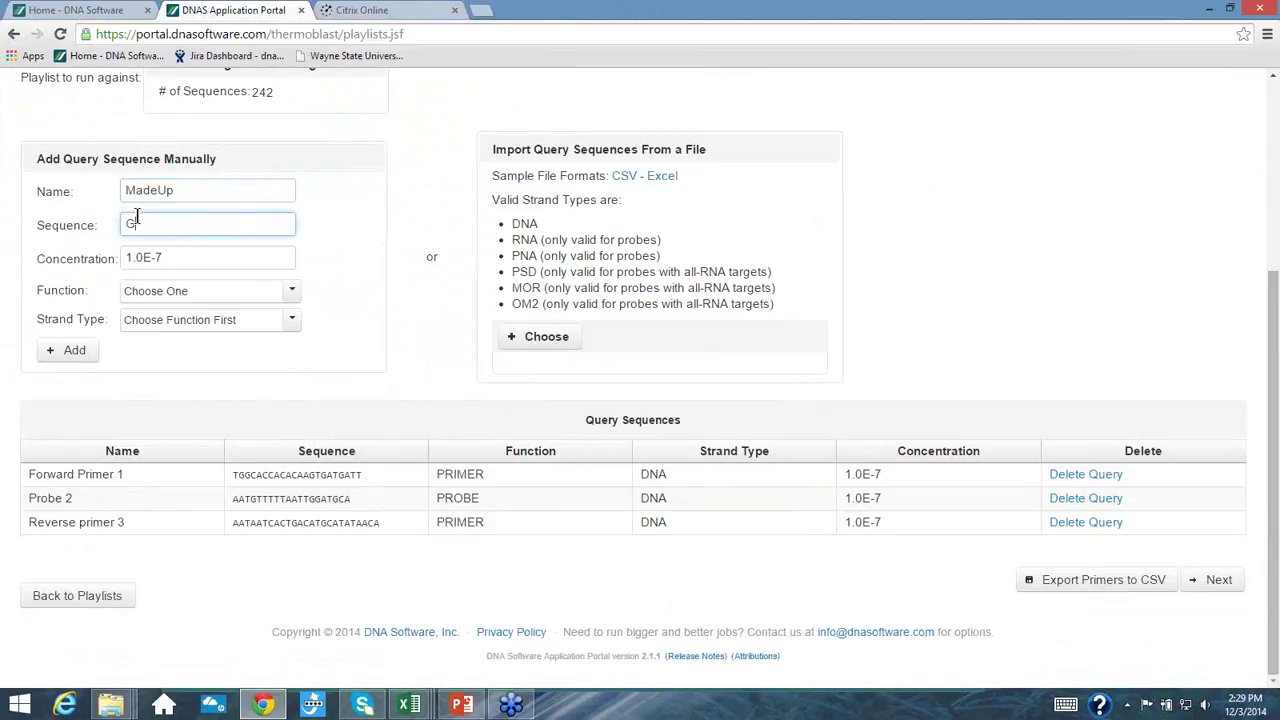
type("CAGCATCGACTACGCGCGATCGCA")
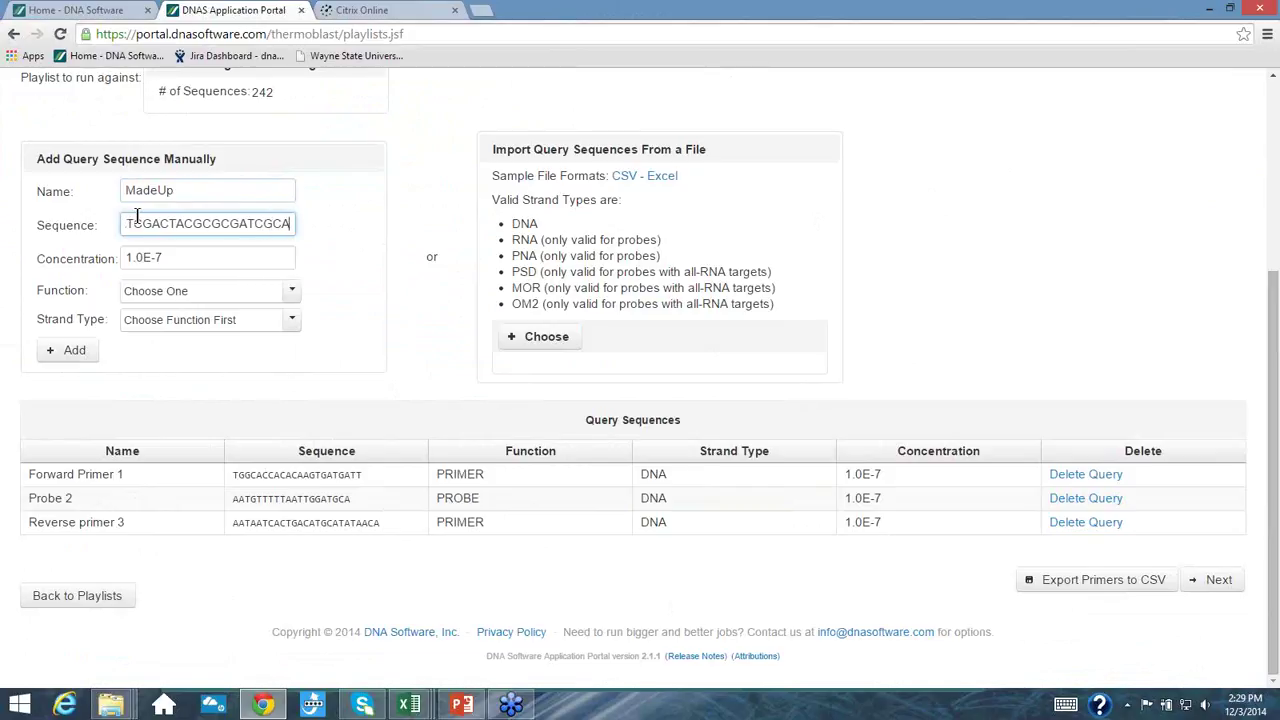
- Set the query function to PRIMER with DNA strand type and add MadeUp to the list
left_click(292, 294)
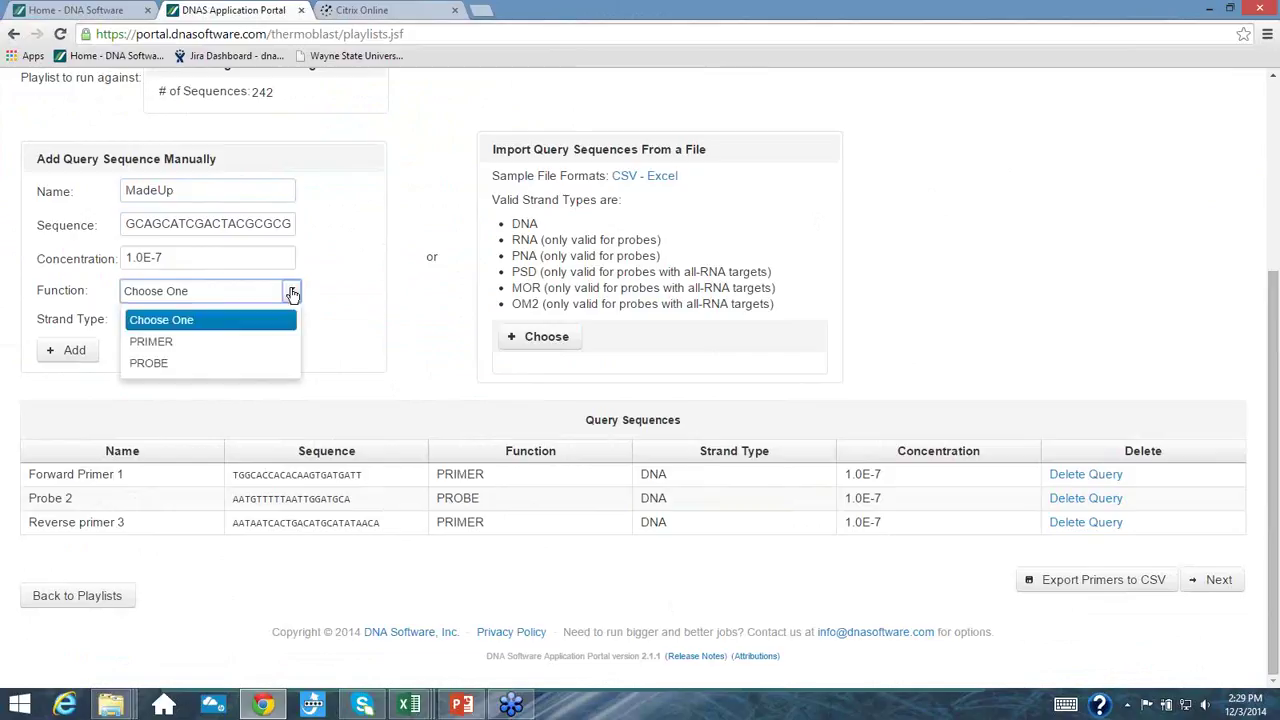
left_click(232, 344)
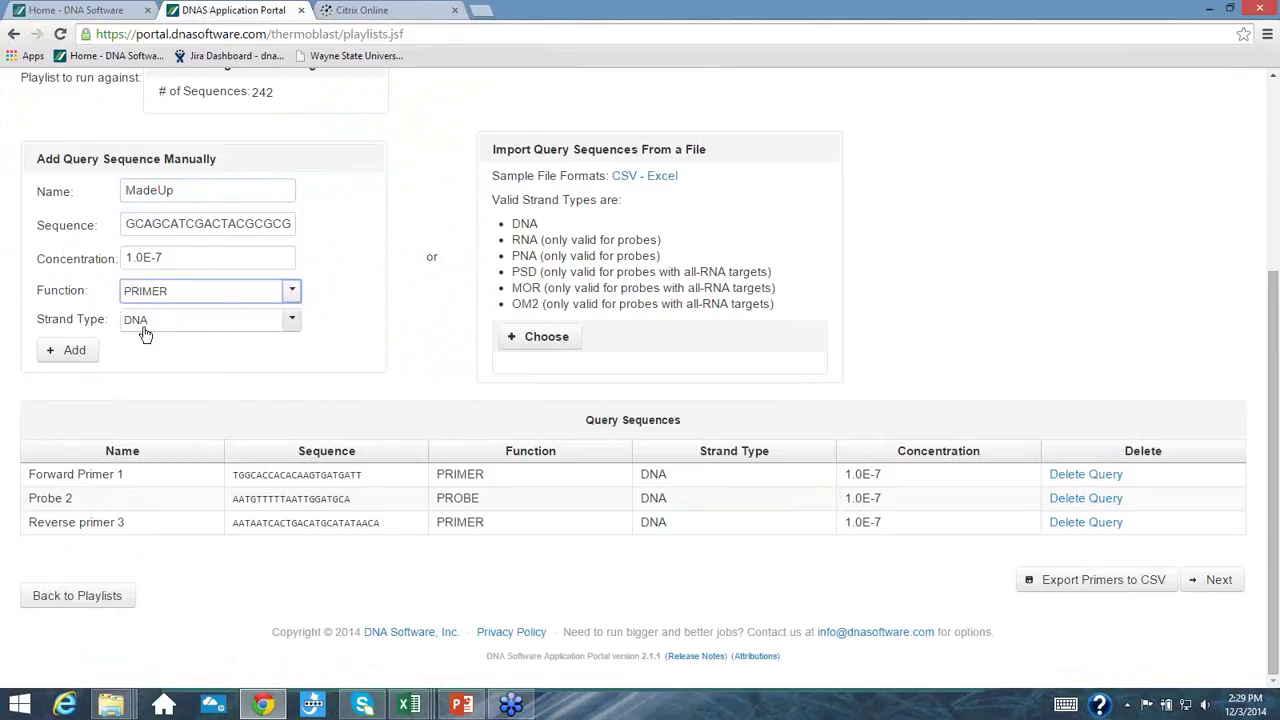
left_click(295, 297)
left_click(252, 344)
left_click(290, 322)
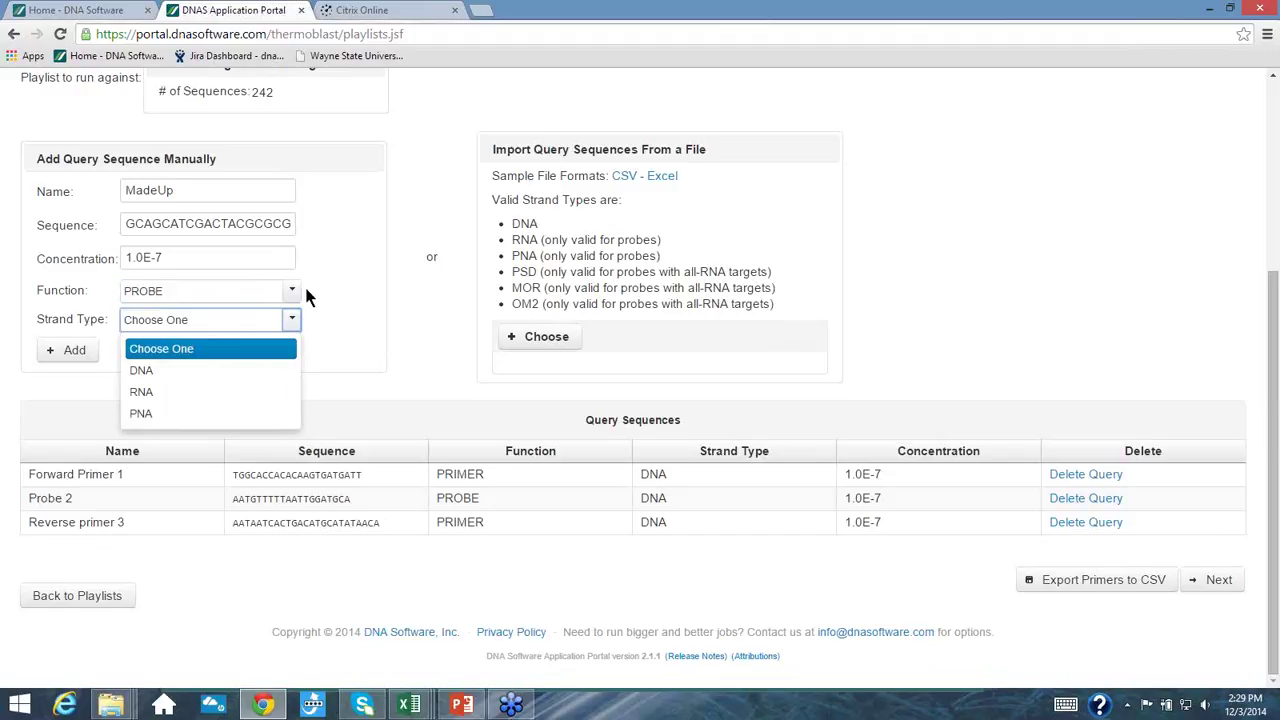
scroll(304, 283, "up", 1)
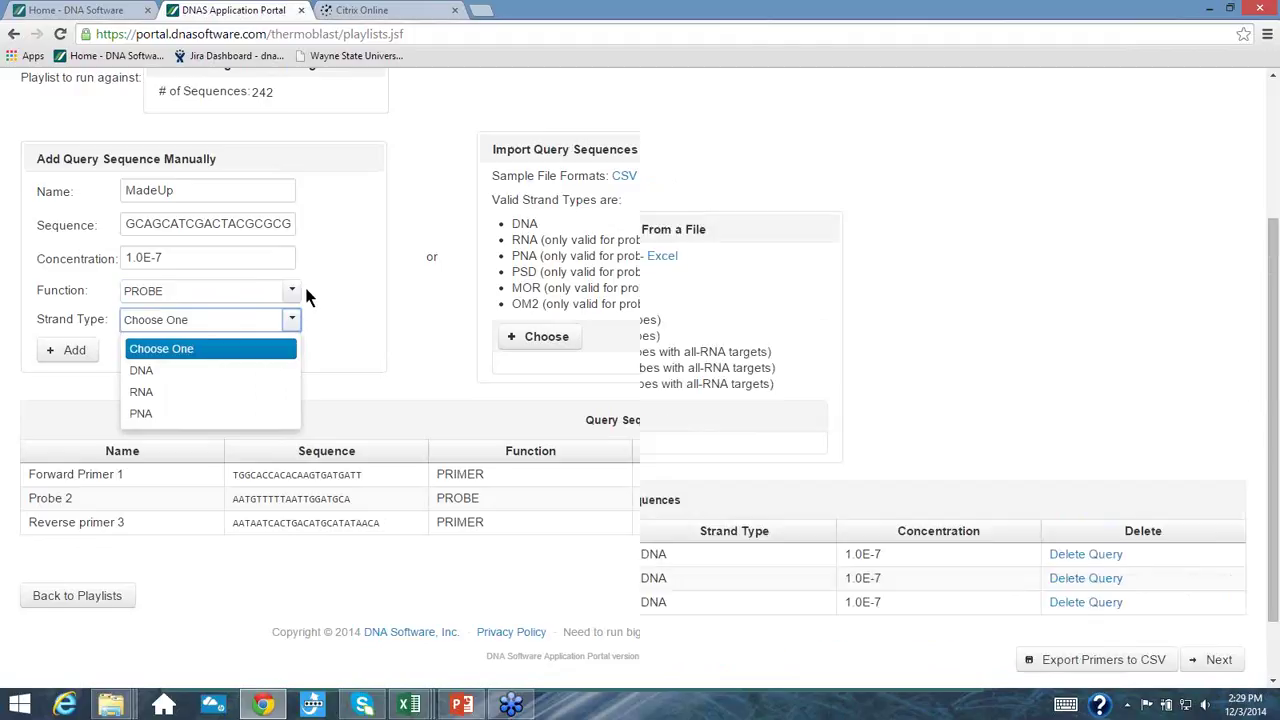
left_click(293, 370)
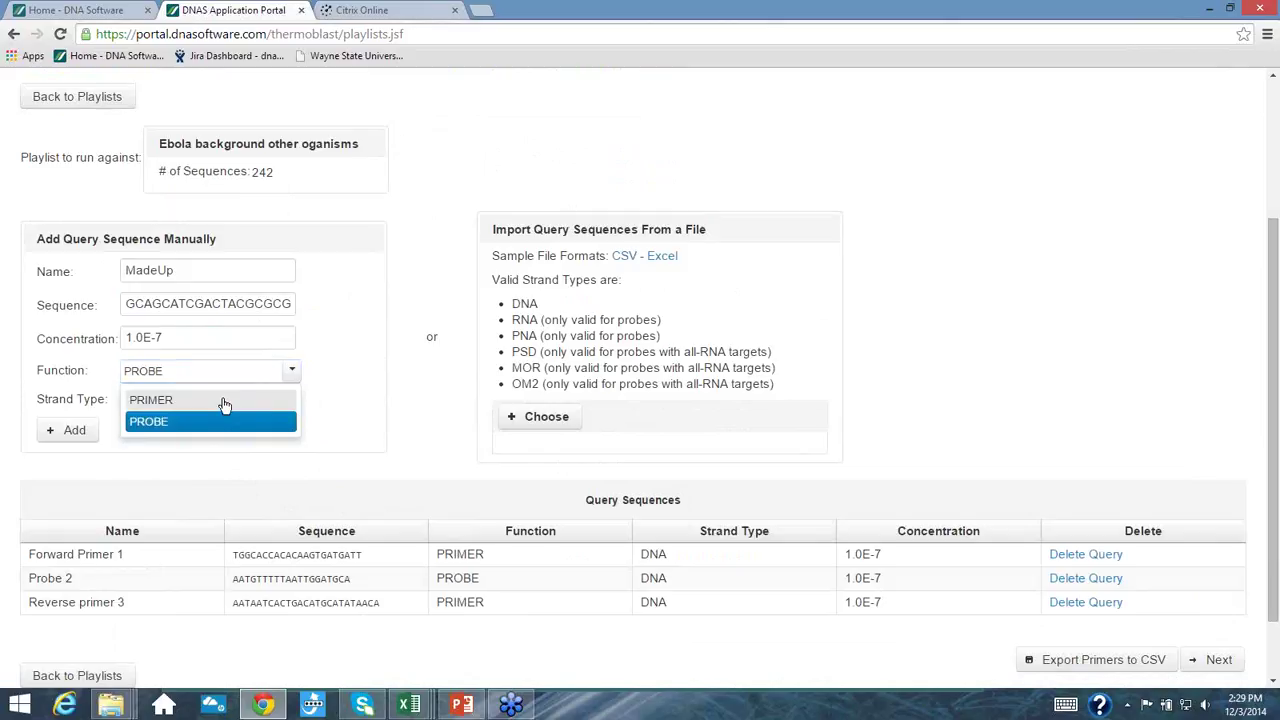
left_click(223, 403)
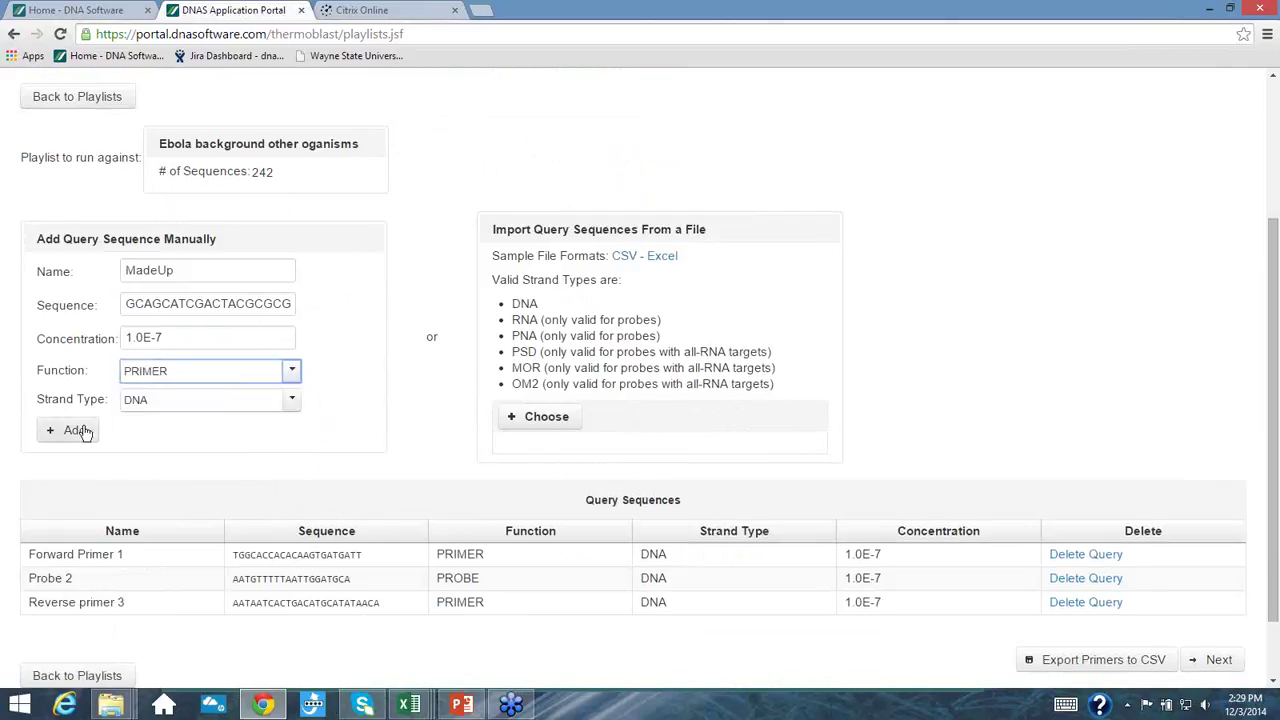
left_click(83, 426)
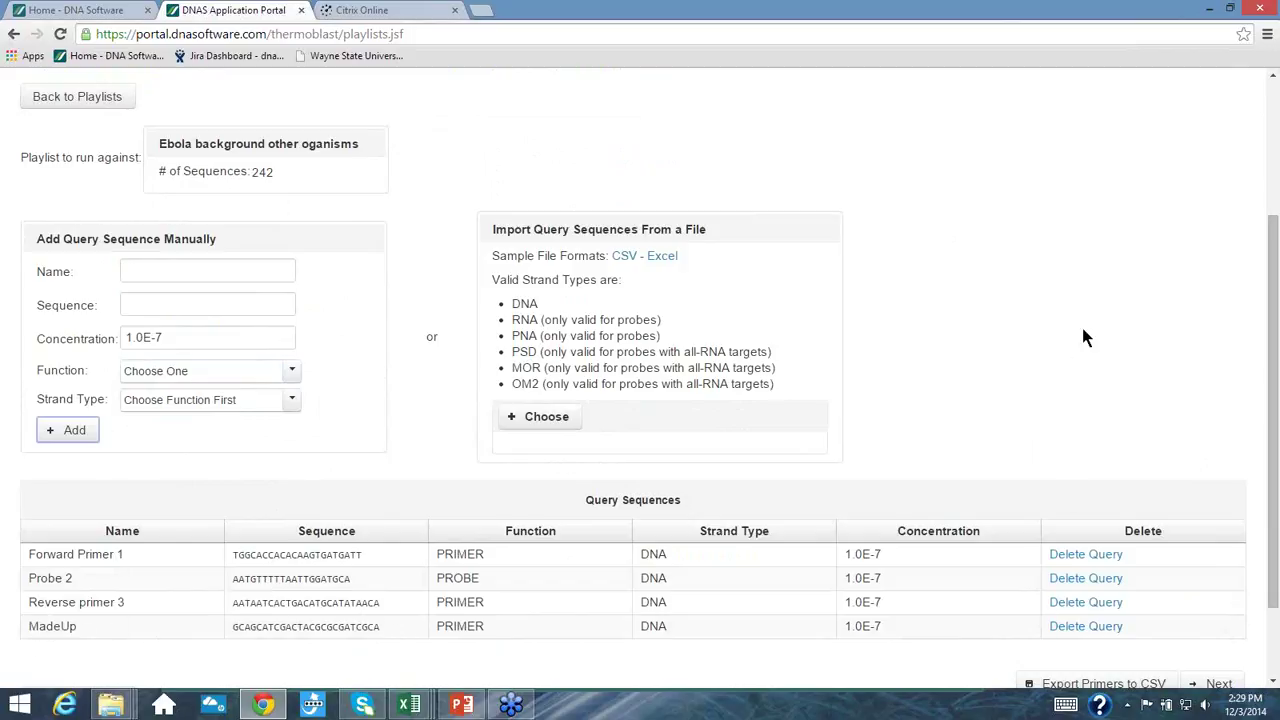
scroll(1085, 337, "down", 1)
scroll(1093, 320, "down", 1)
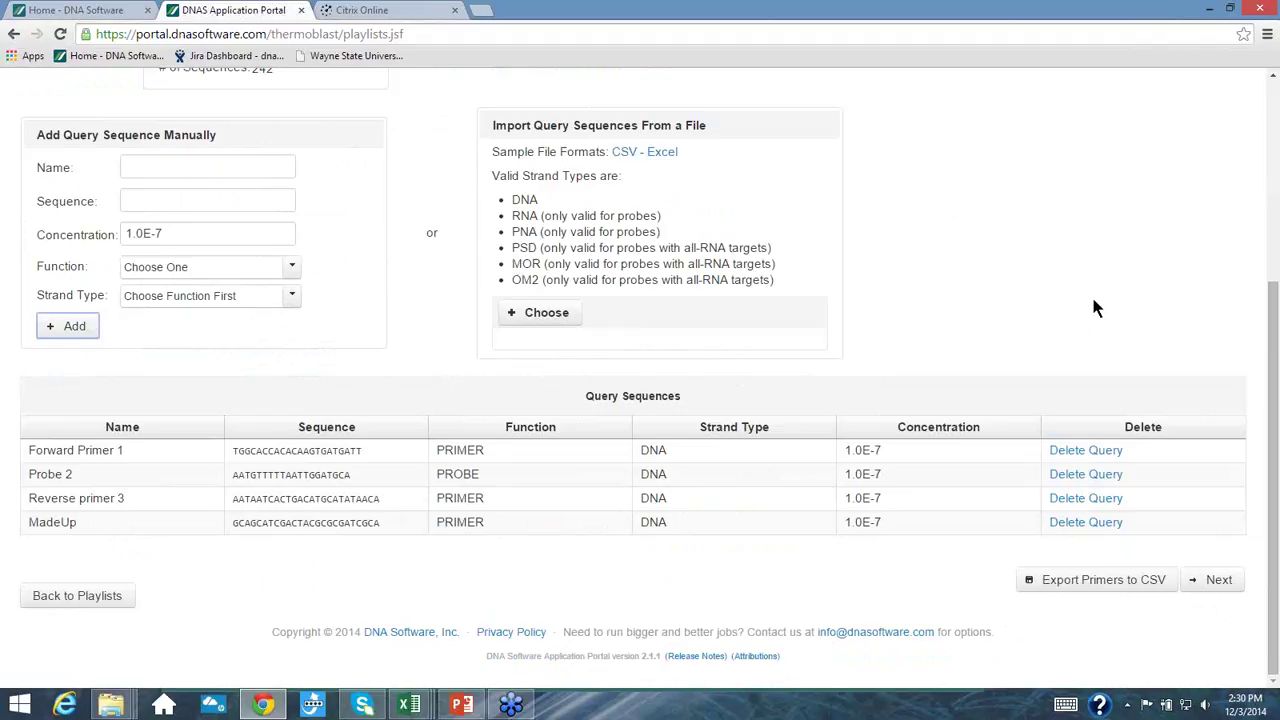
- Continue to PCR conditions and select the Typical TaqMan Real-Time PCR kit (60.0 °C)
left_click(1216, 586)
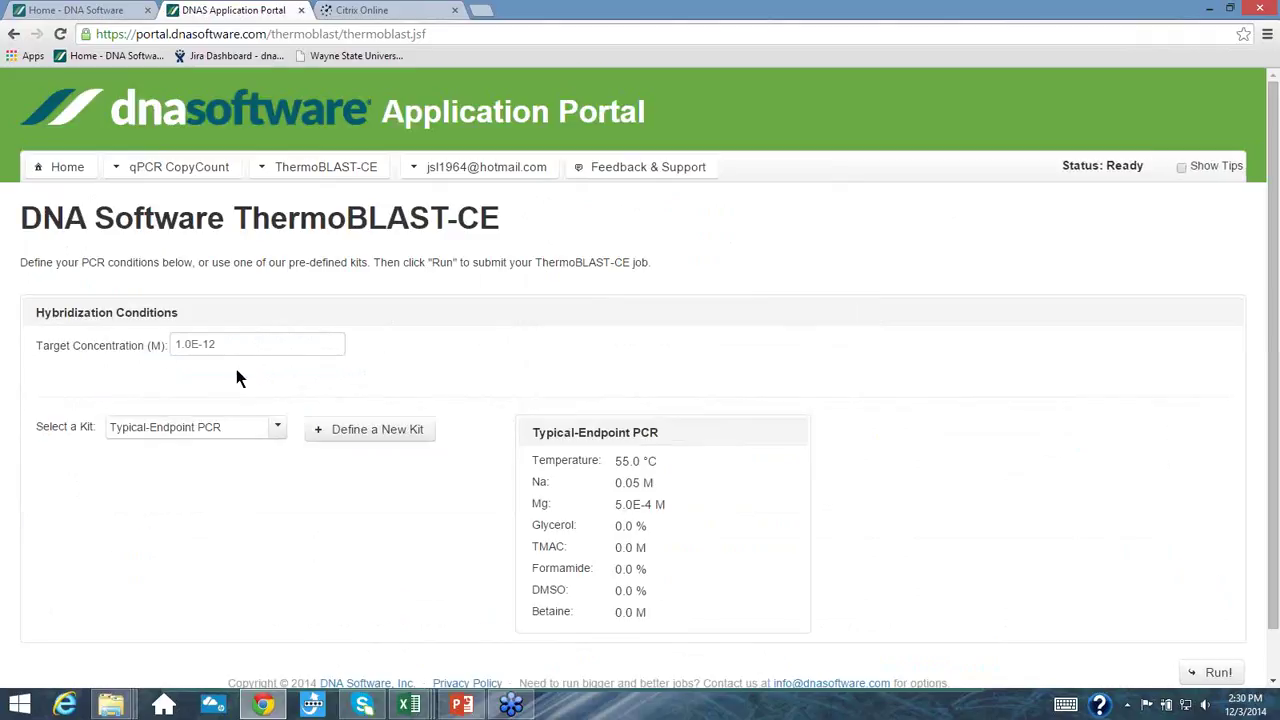
left_click(275, 428)
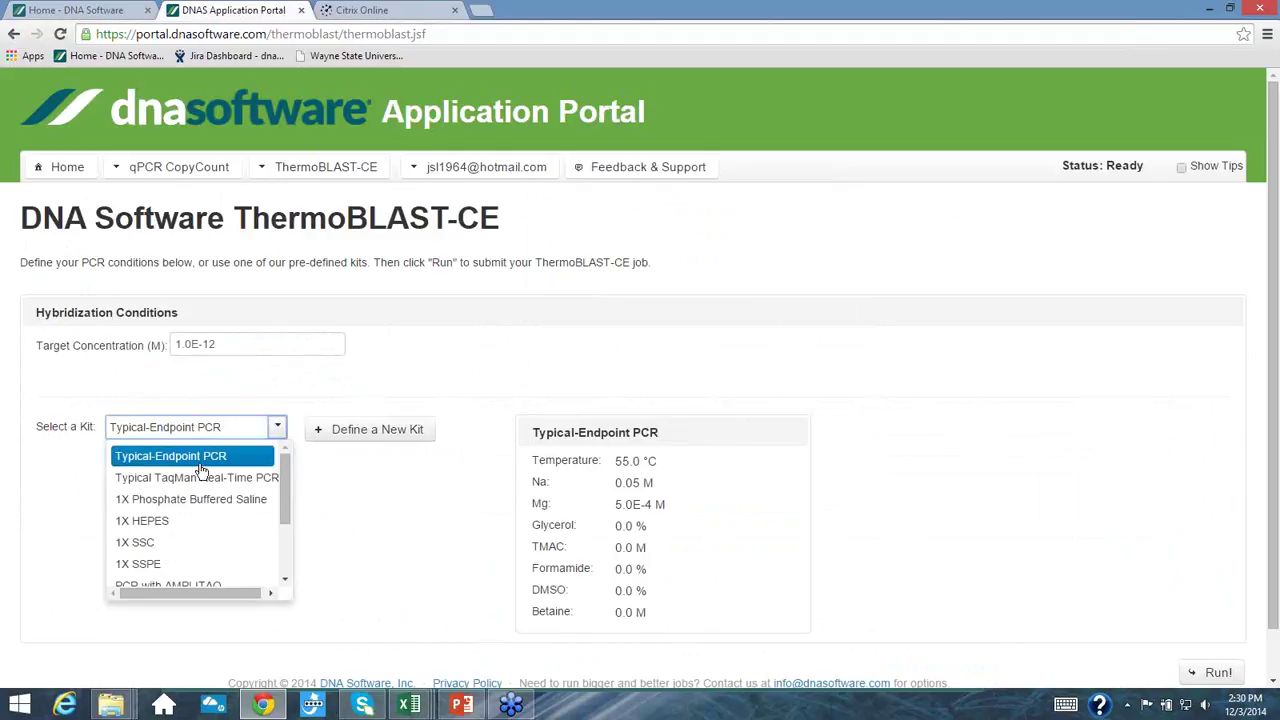
left_click_drag(287, 477, 286, 568)
left_click_drag(284, 518, 282, 468)
left_click(222, 480)
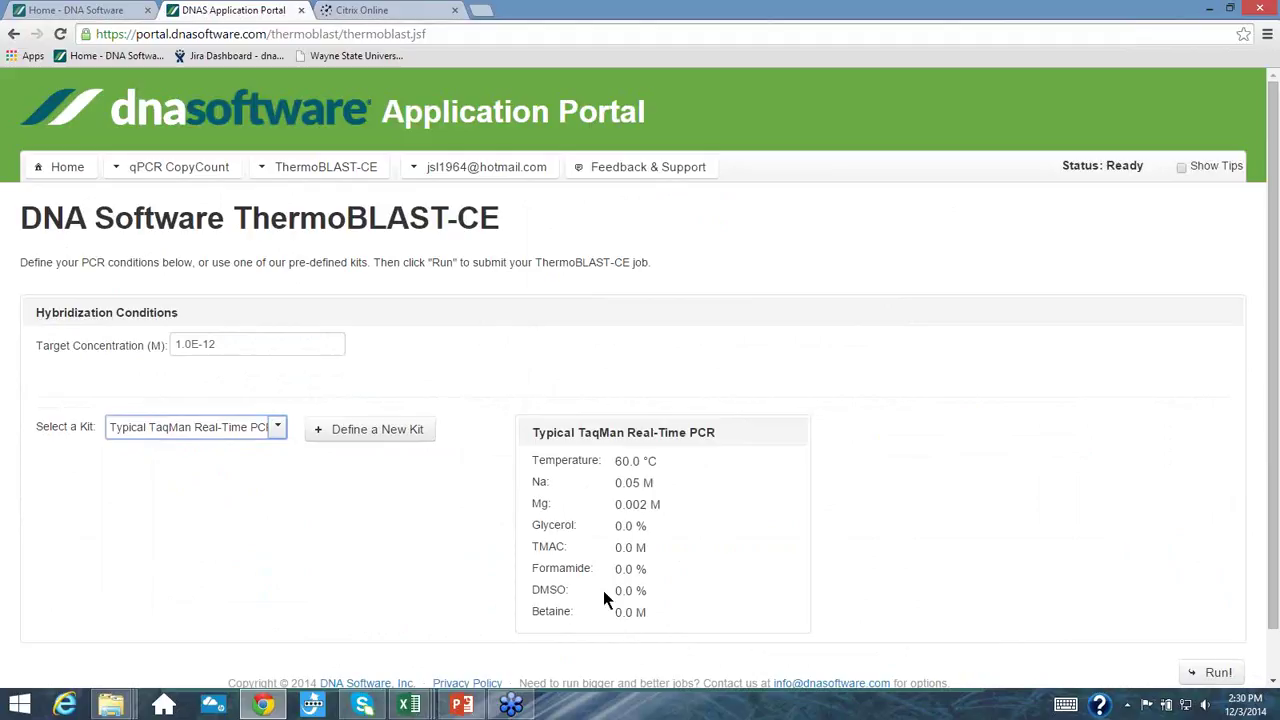
- Start a new custom kit and enter its name
left_click(350, 436)
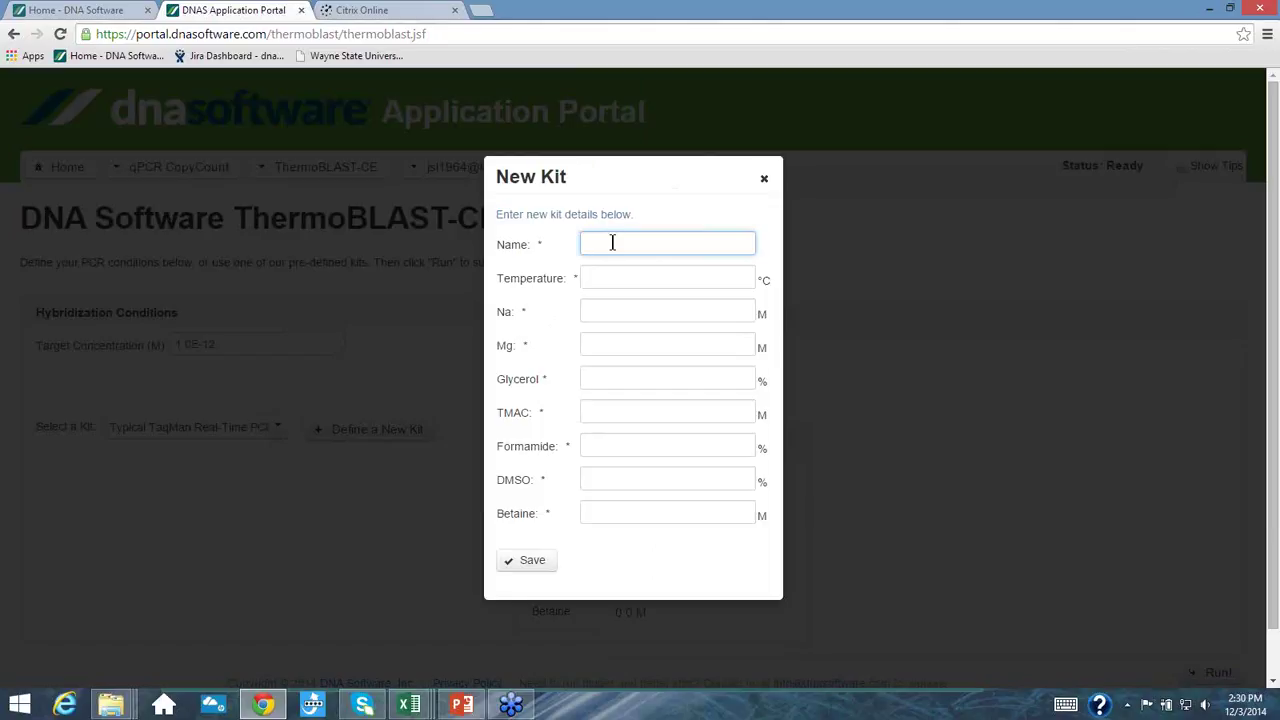
type("Johjr")
key("BackSpace")
type("n")
key("BackSpace")
key("BackSpace")
type("n's")
- Set the kit temperature to 58 °C, Na to 0.153 M and Mg to 0.0025 M
left_click(643, 270)
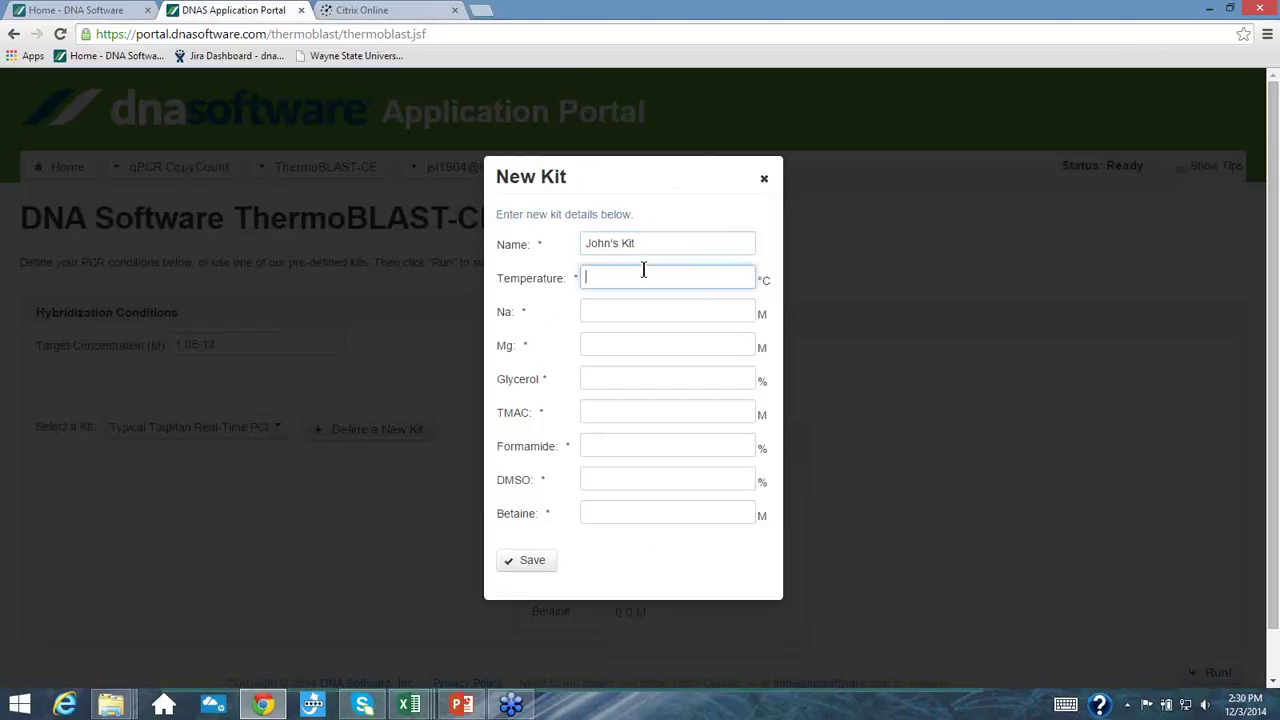
type("58")
left_click(647, 305)
type("0")
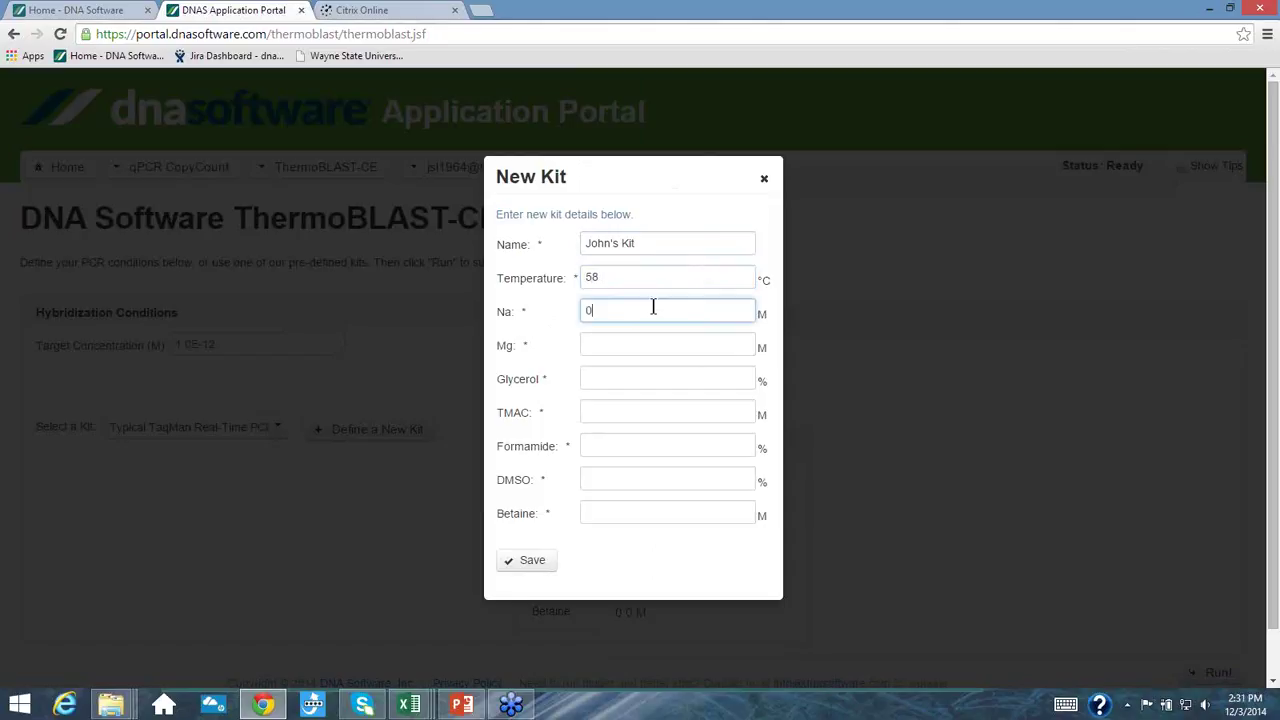
type(".153")
left_click(662, 351)
type("0.022")
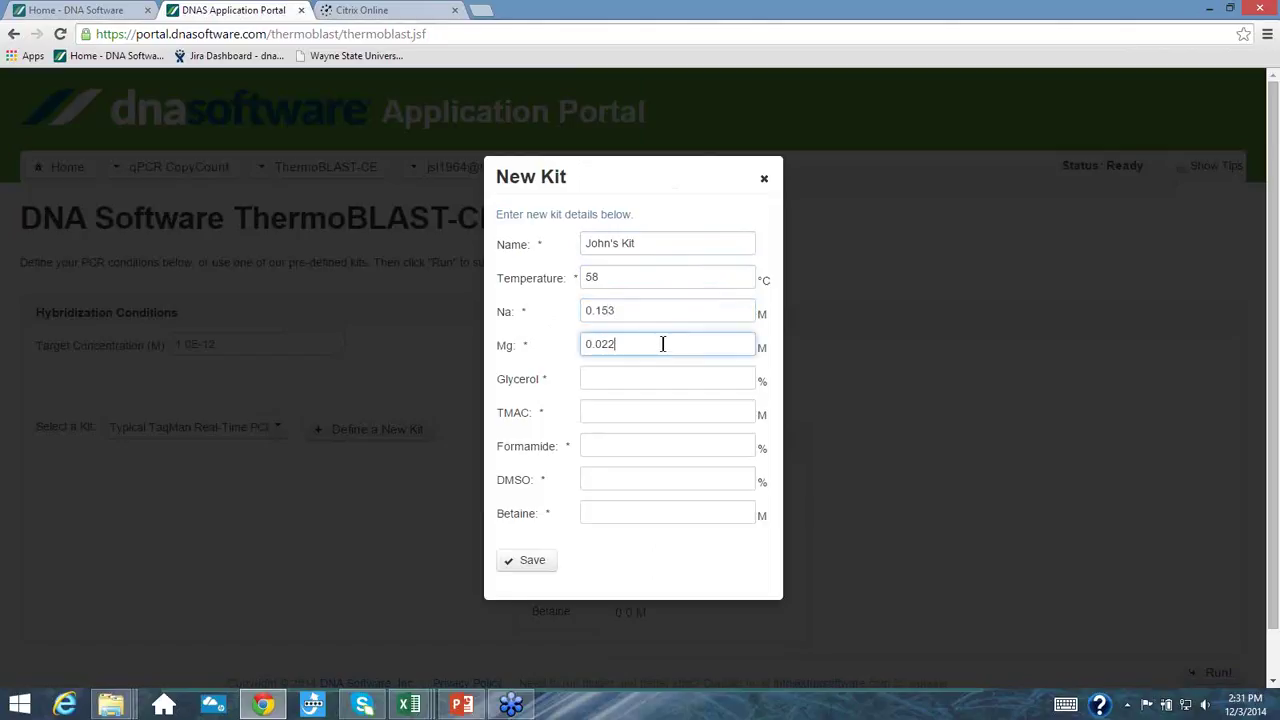
key("BackSpace")
key("BackSpace")
type("025")
- Set Glycerol, TMAC, Formamide, DMSO and Betaine to 0 and save the kit
left_click(710, 375)
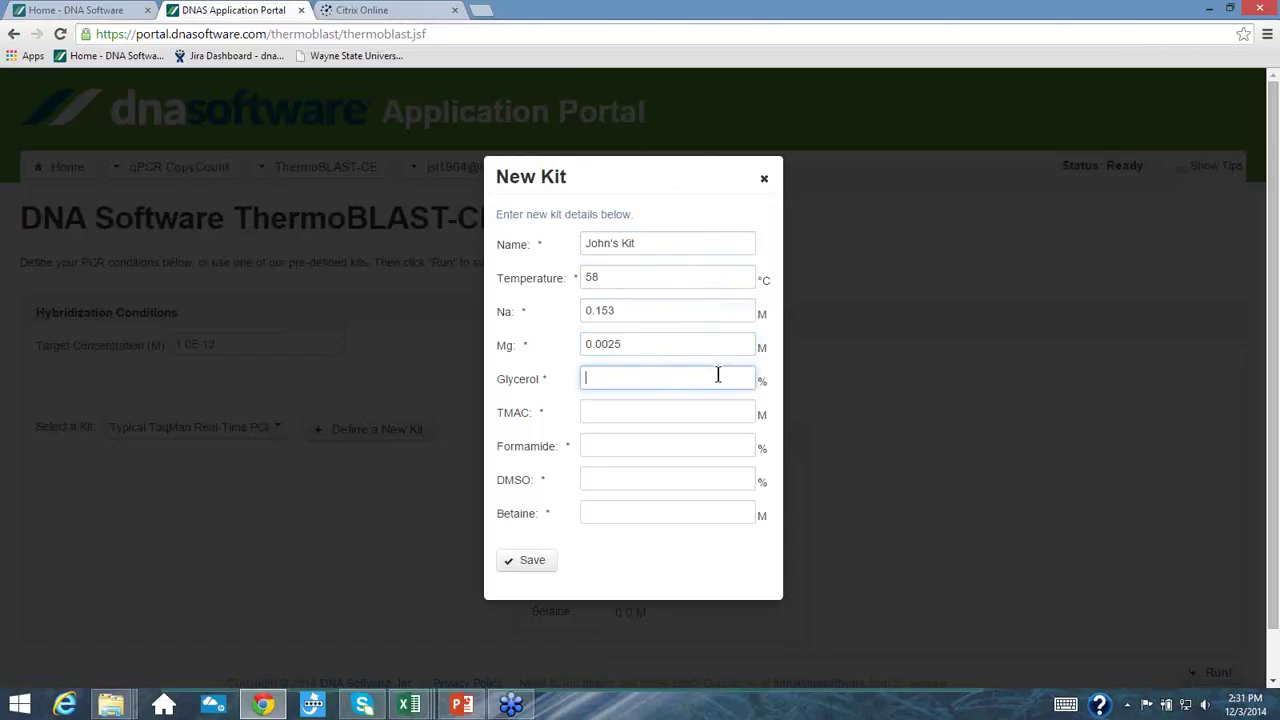
type("0")
left_click(720, 410)
type("0")
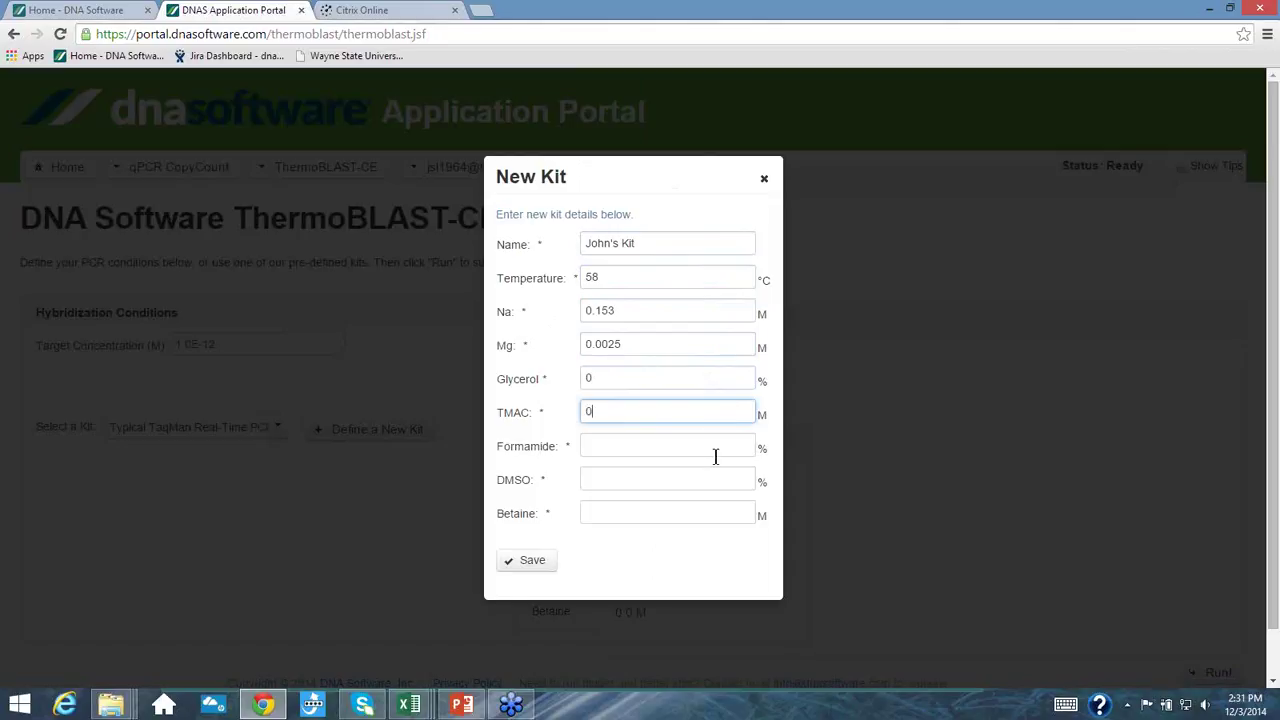
left_click(718, 449)
type("0")
left_click(718, 478)
type("0")
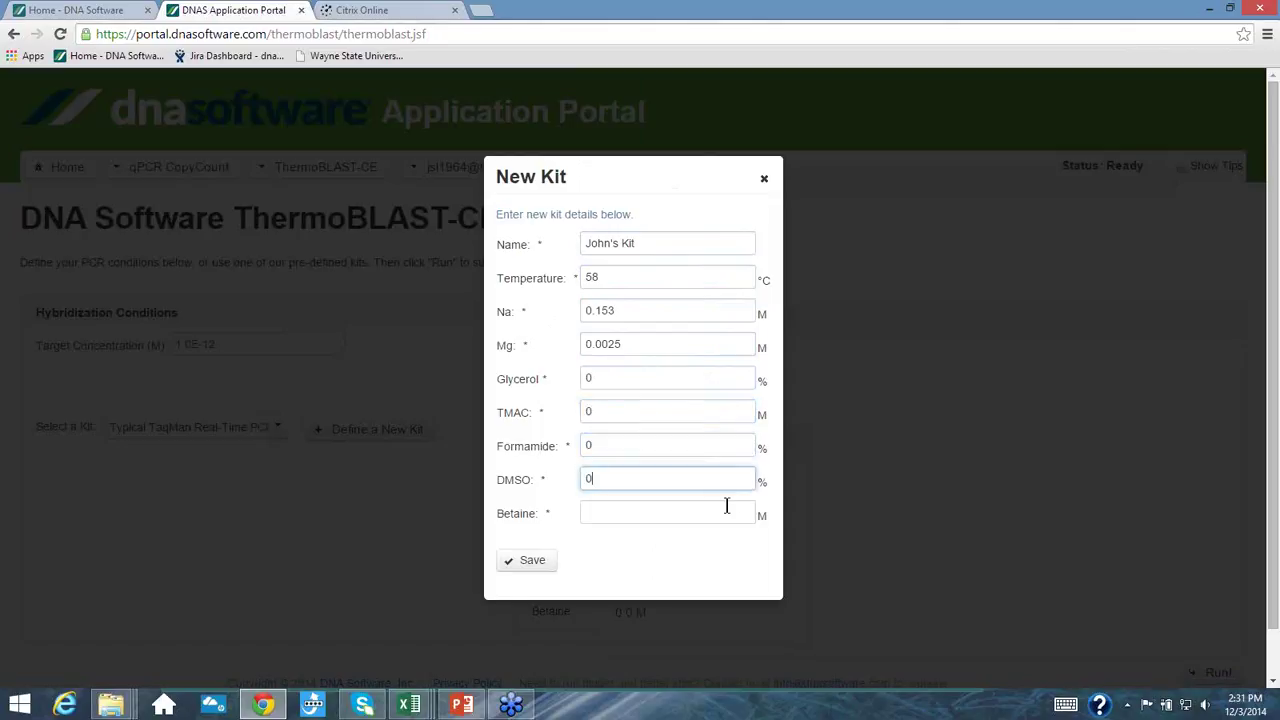
left_click(730, 513)
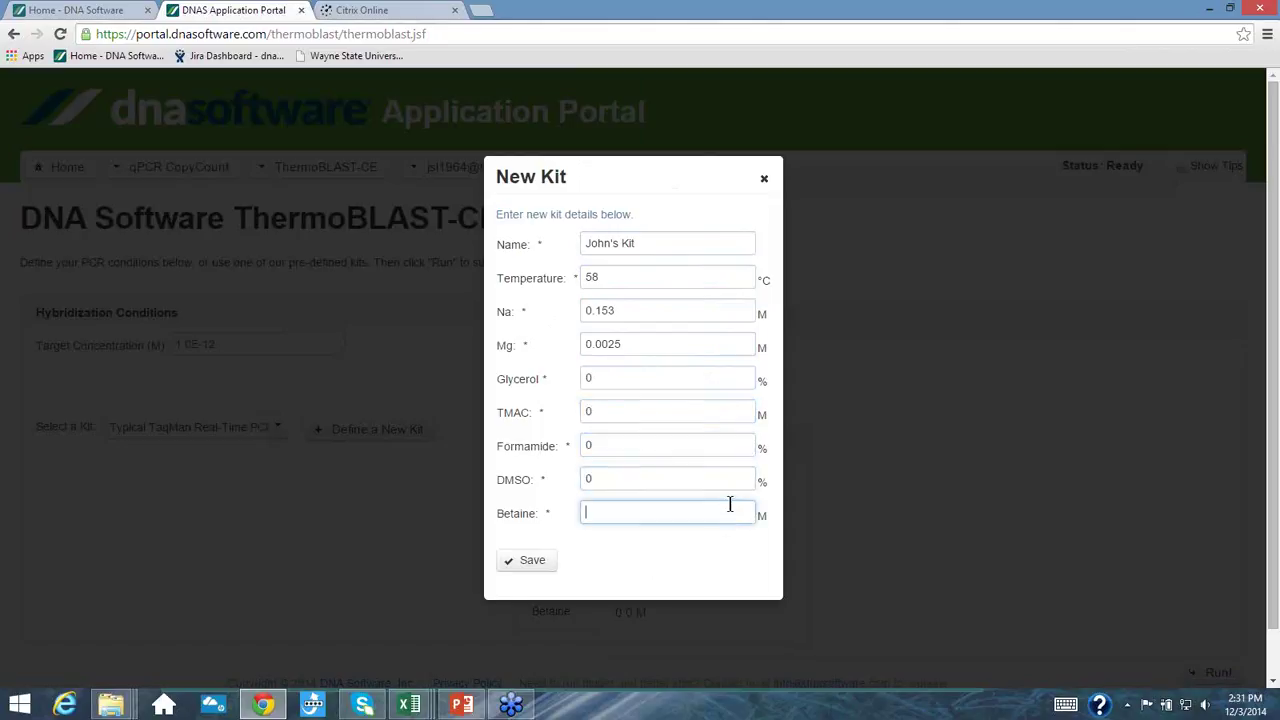
type("0")
left_click(734, 547)
left_click(524, 566)
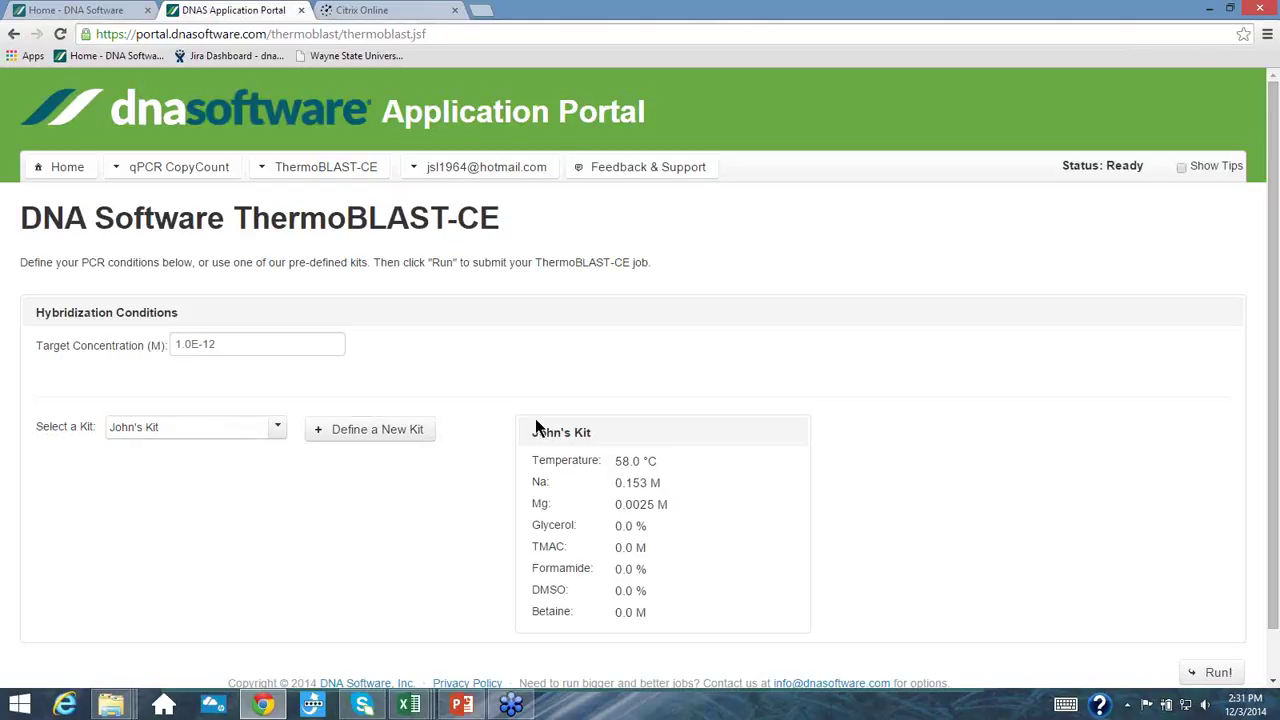
- Confirm the new custom kit is selected in Select a Kit
left_click(277, 427)
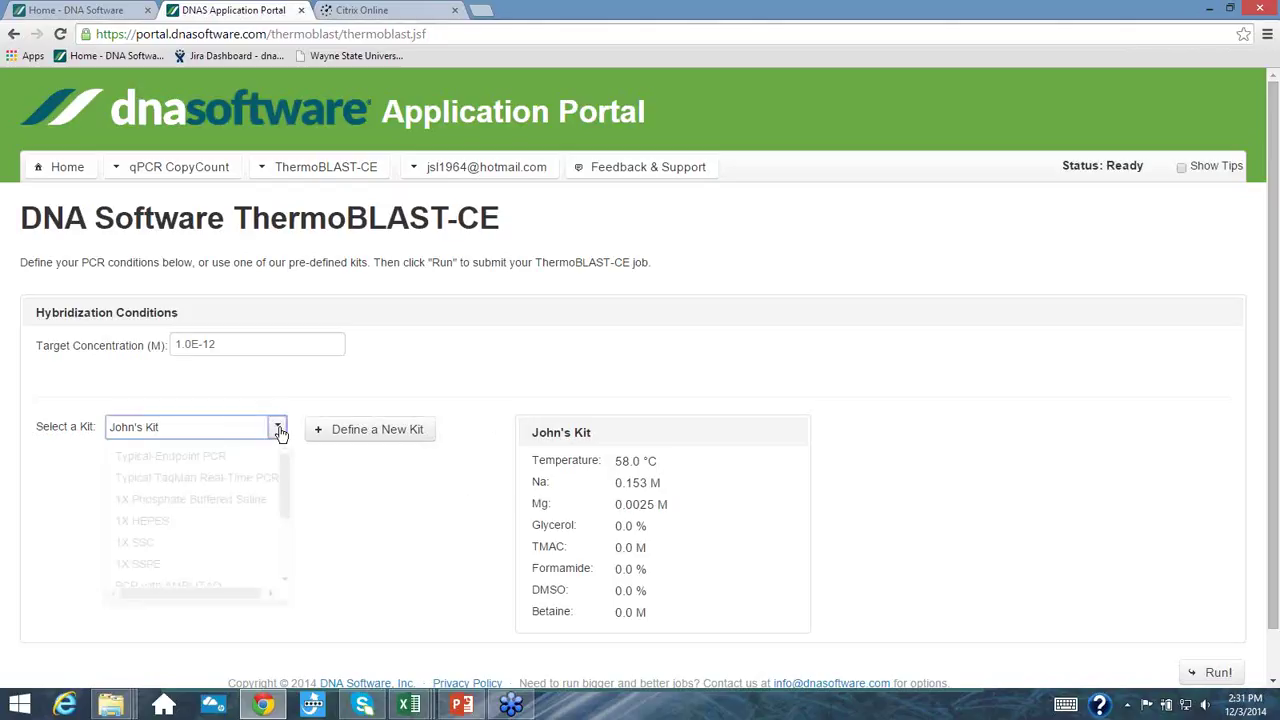
left_click_drag(282, 523, 257, 408)
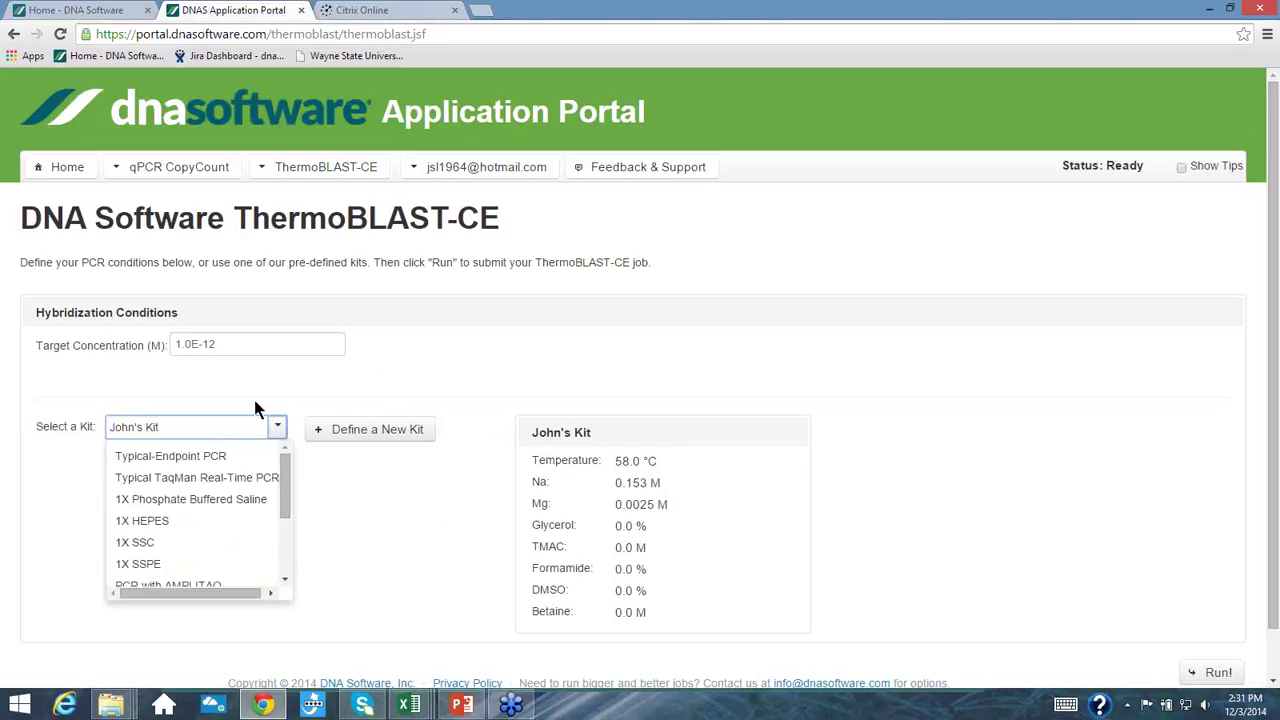
left_click(658, 448)
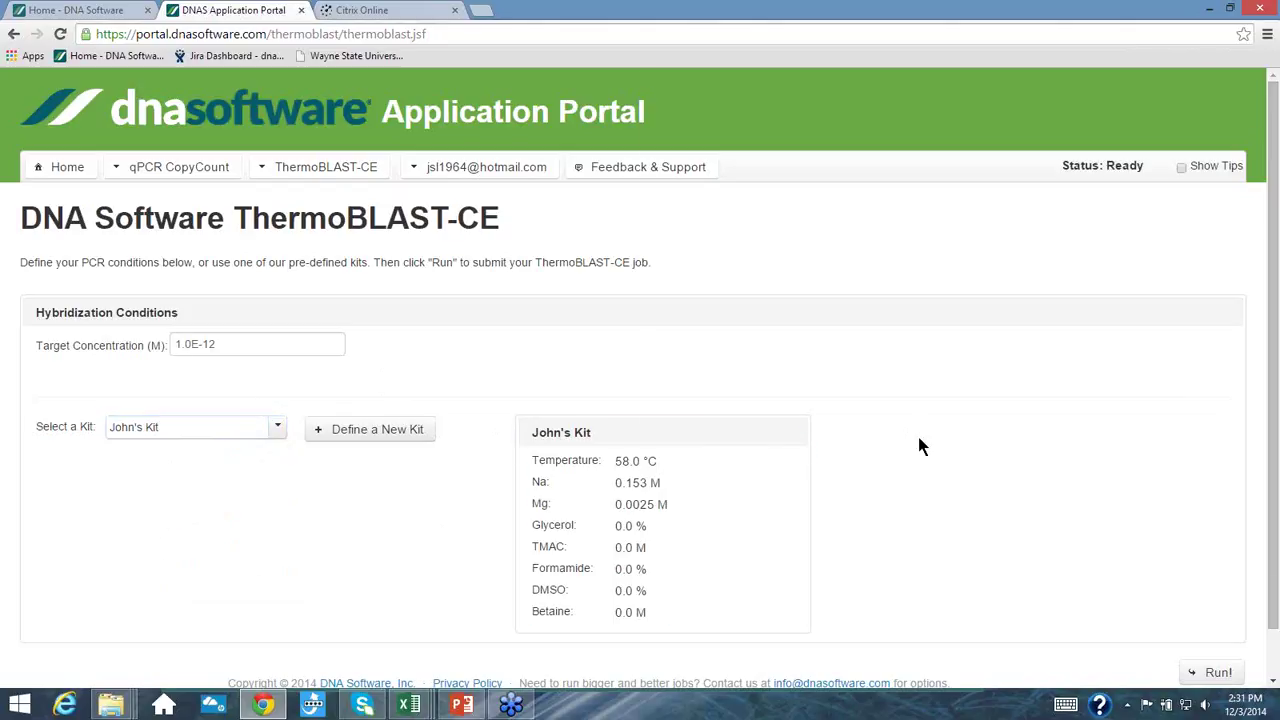
scroll(925, 447, "down", 1)
- Submit the Ebola background job with Run! and view it queued at 0% in job history
left_click(1216, 623)
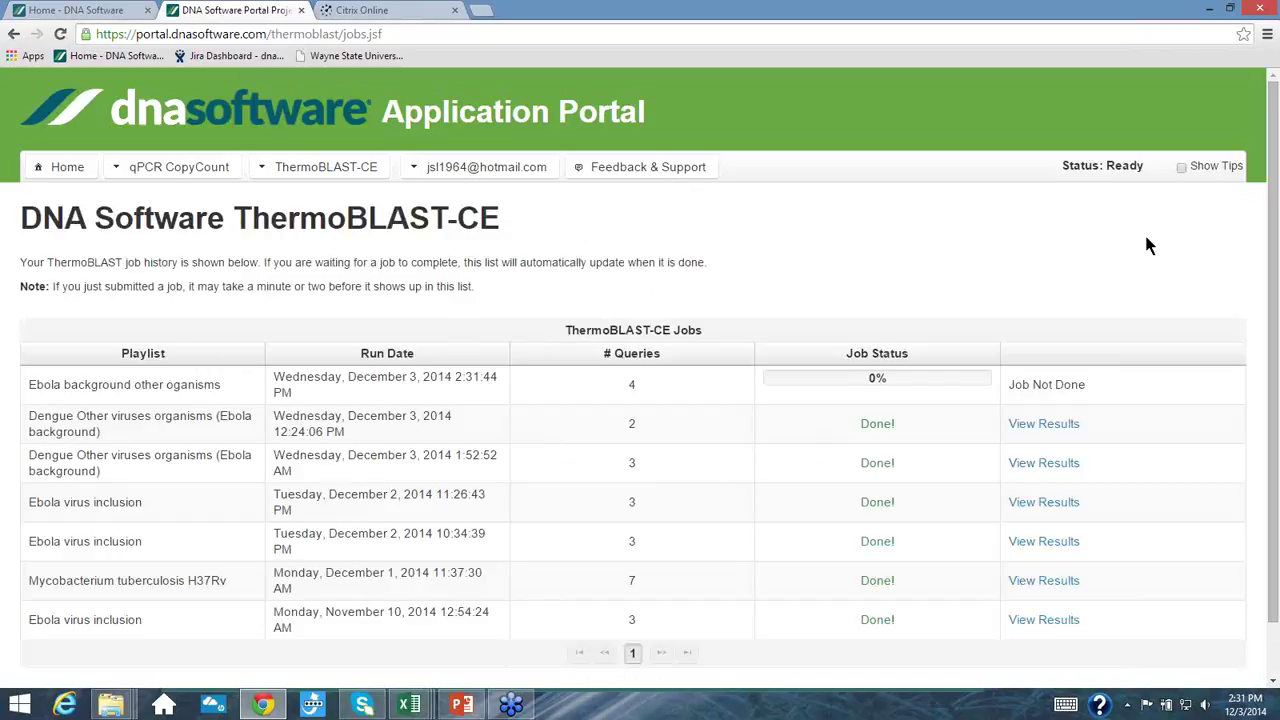
scroll(1148, 240, "down", 2)
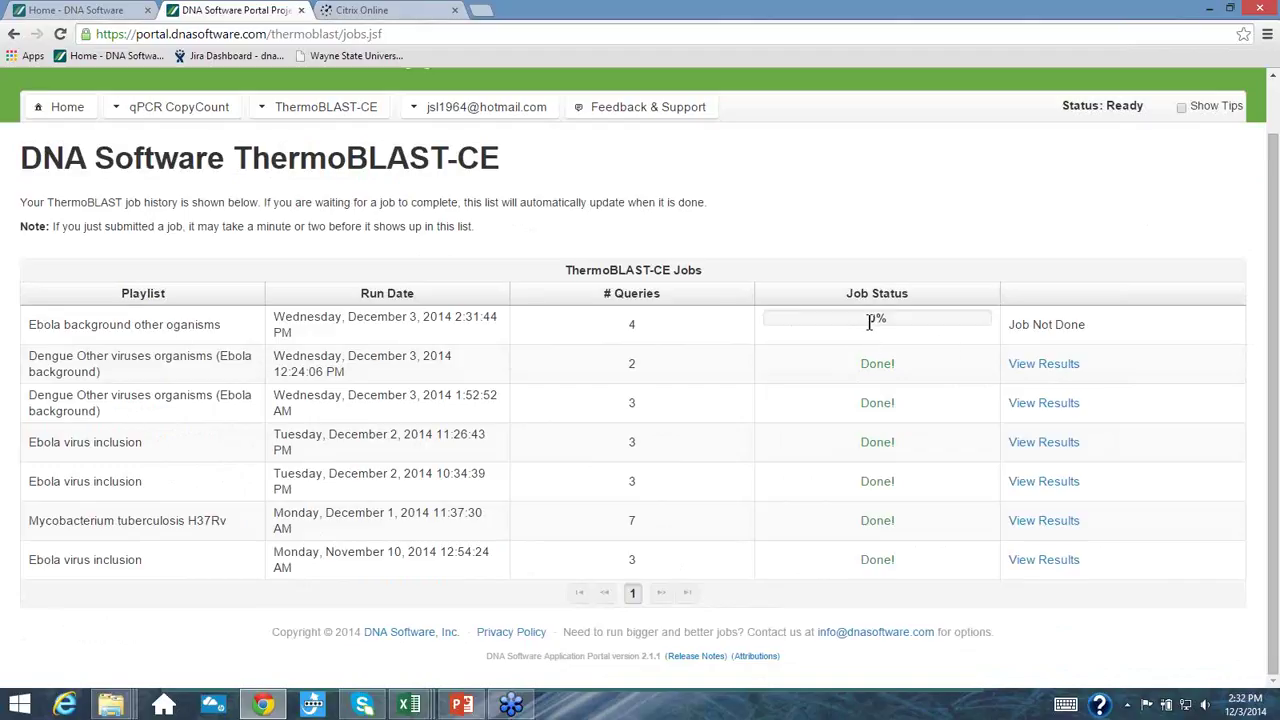
- Open the Dec 2, 11:26 PM Ebola virus inclusion results and scroll through Individual Hits and Amplicons
left_click(1042, 442)
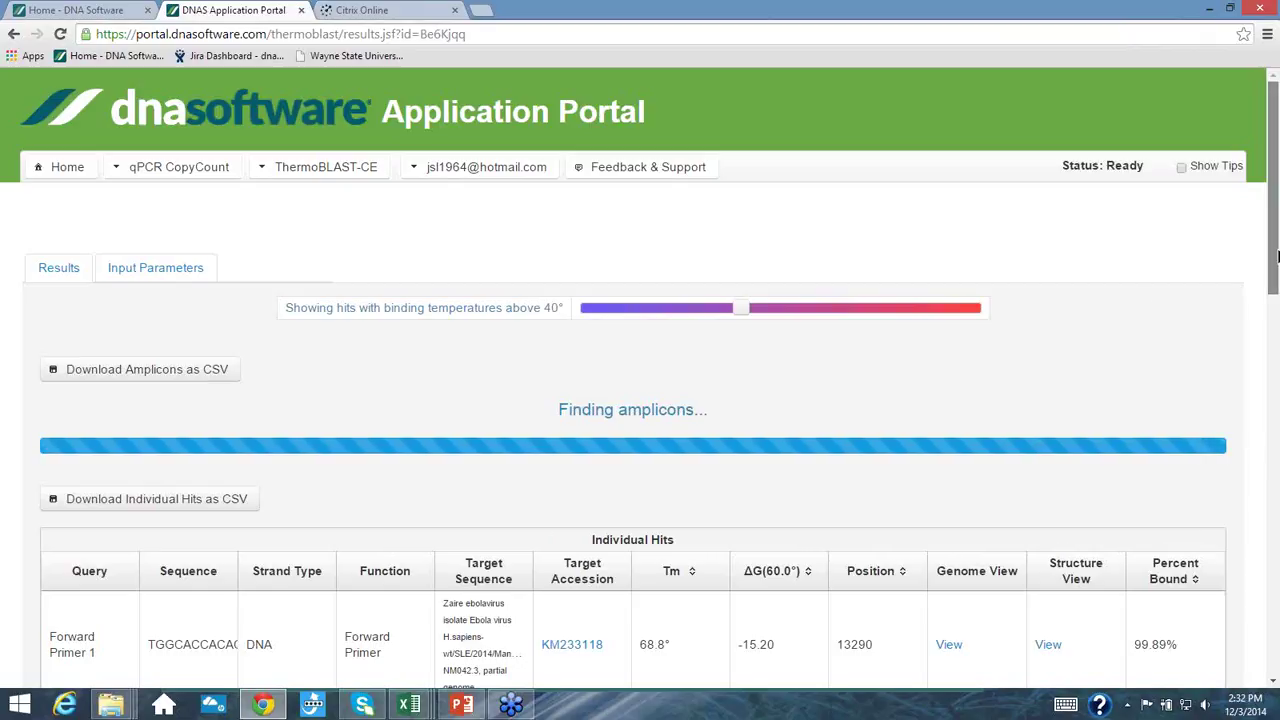
left_click_drag(1277, 258, 1276, 481)
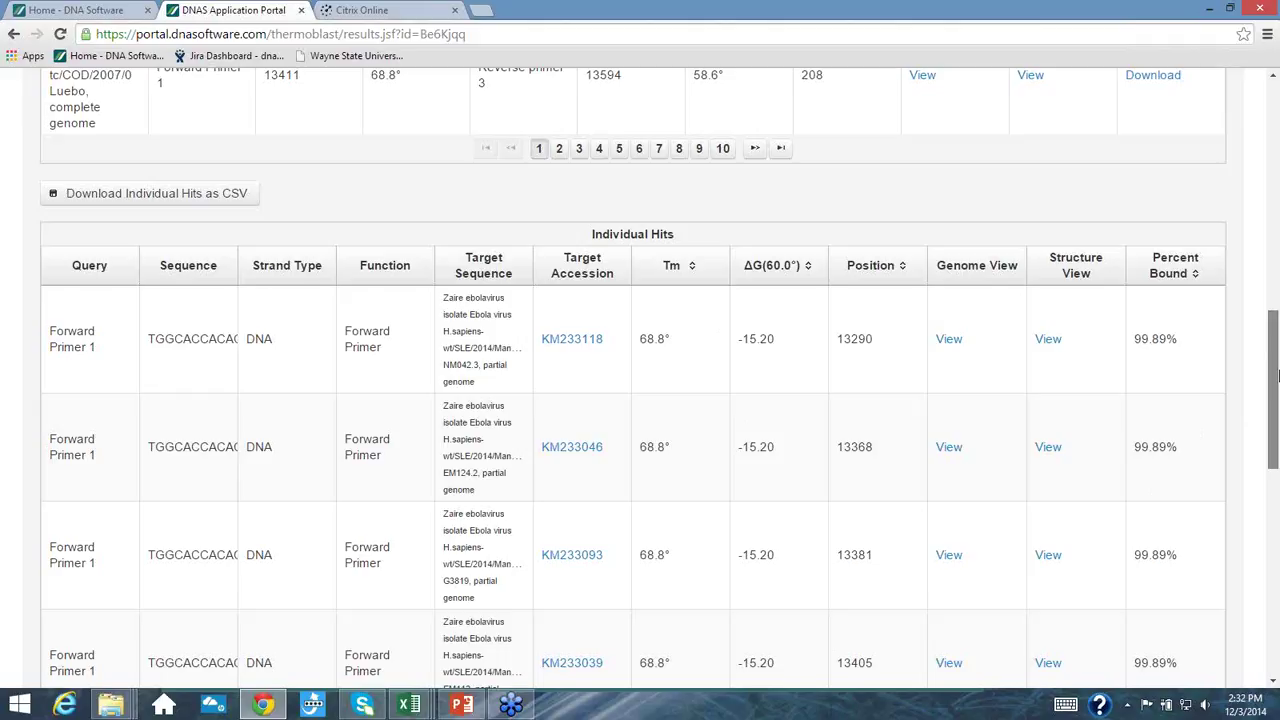
left_click_drag(1275, 375, 1273, 578)
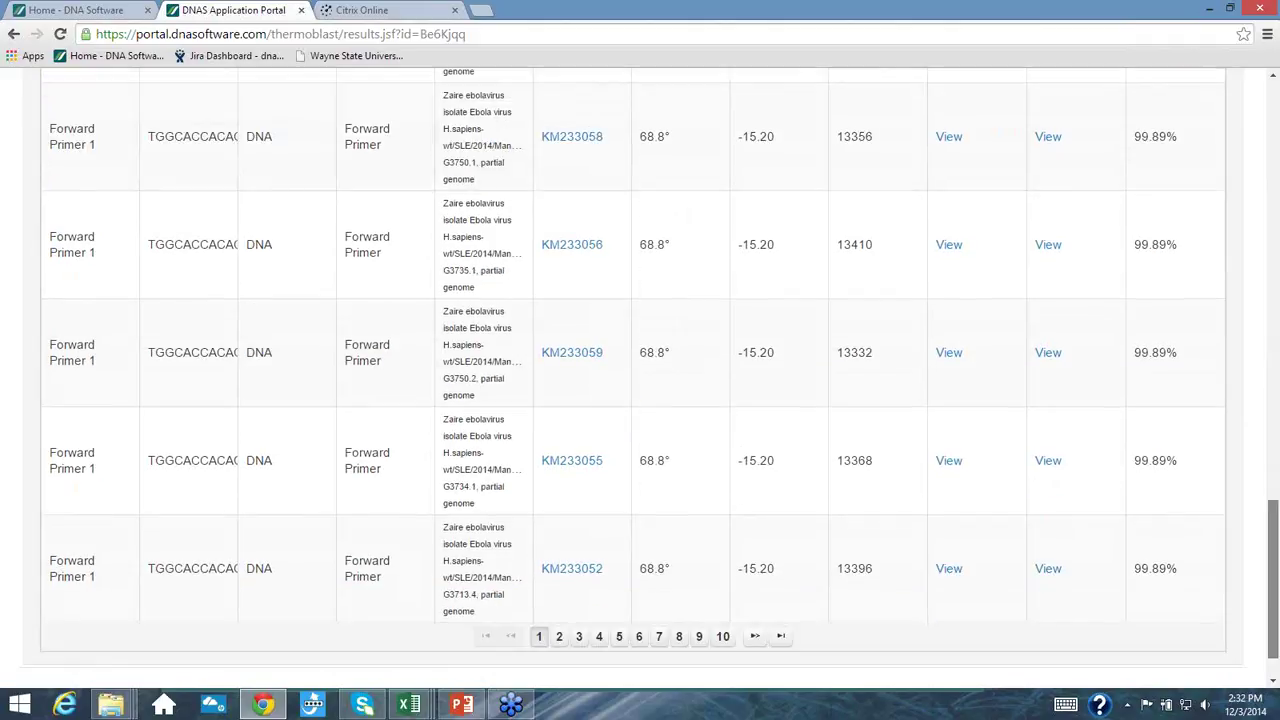
scroll(586, 580, "down", 2)
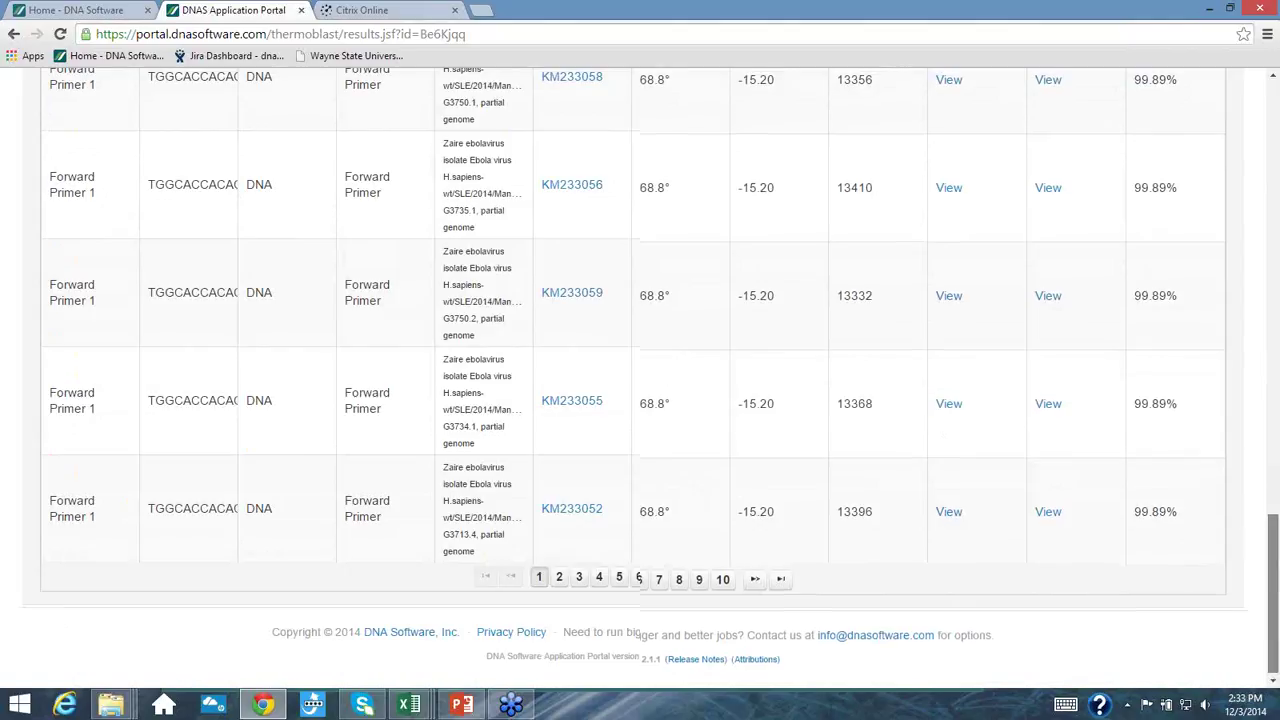
left_click_drag(1275, 577, 1274, 419)
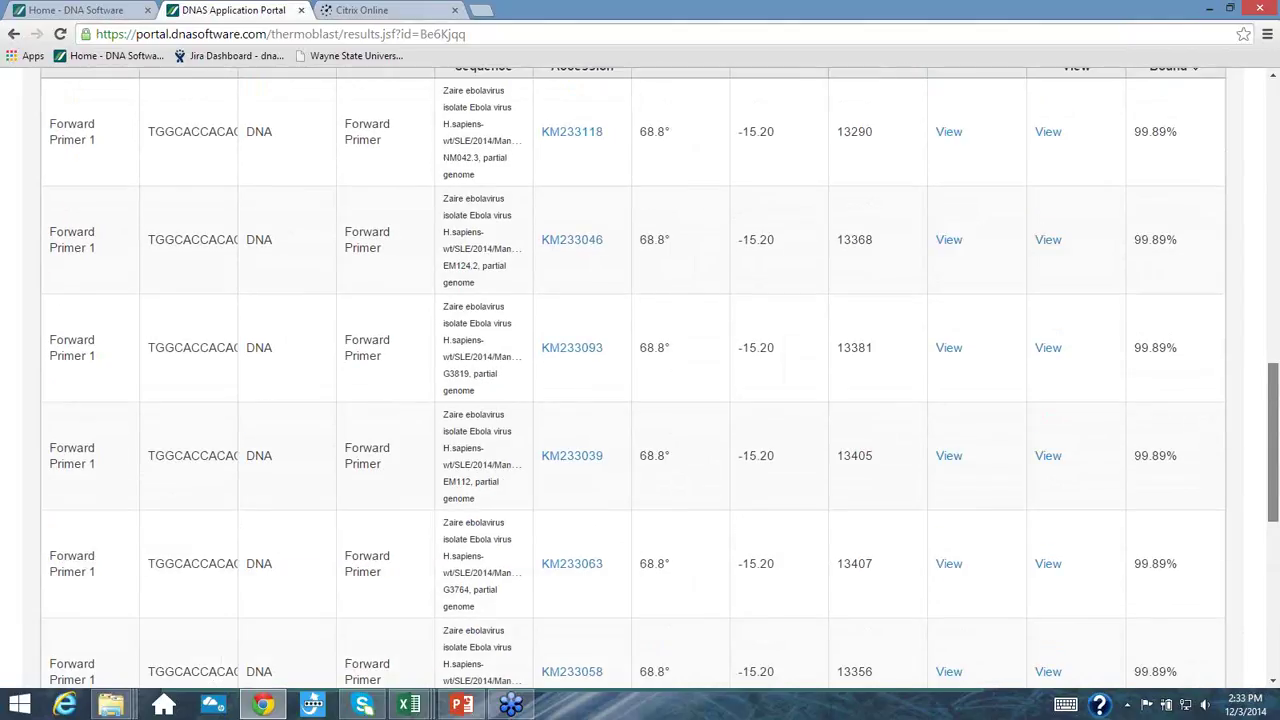
scroll(660, 378, "up", 2)
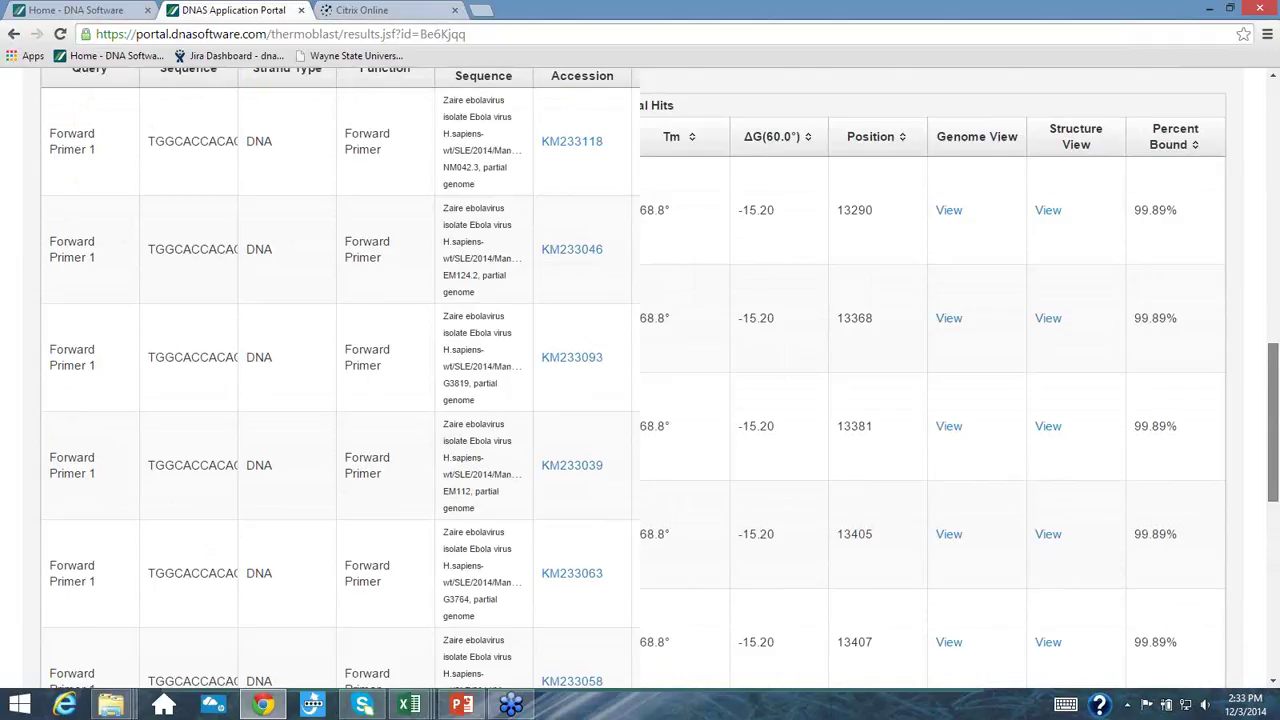
scroll(787, 170, "up", 6)
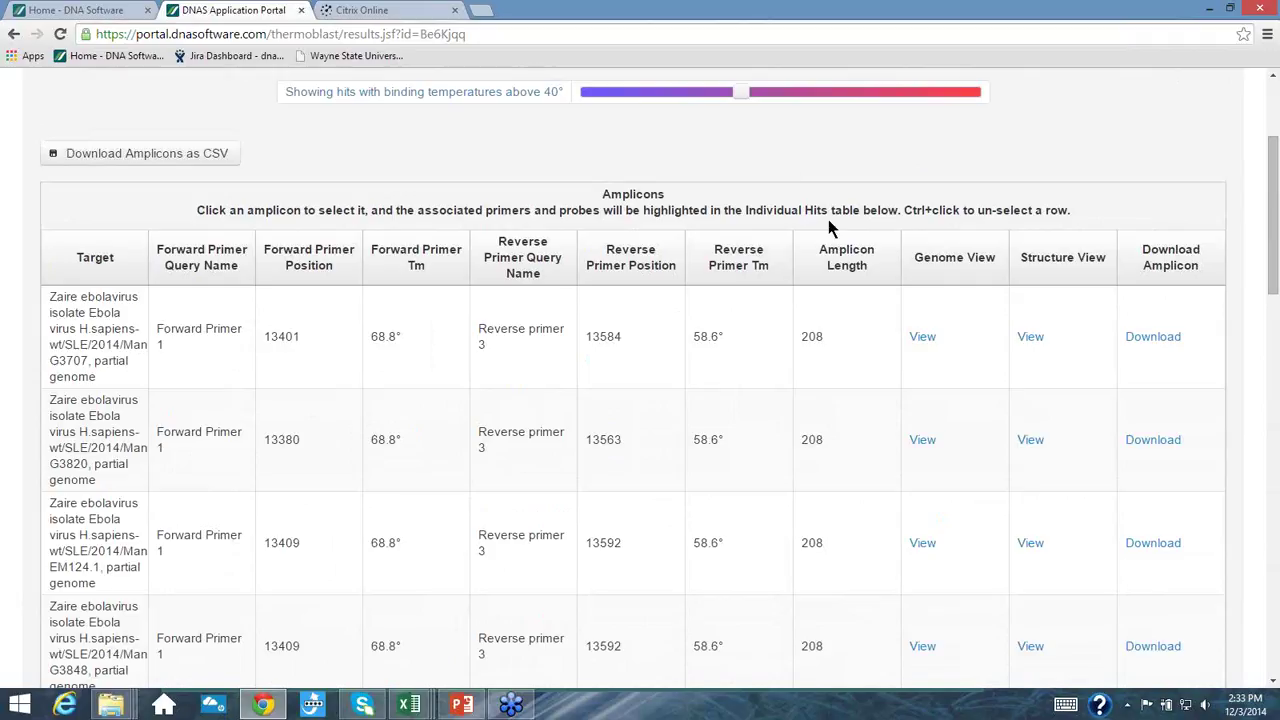
- Highlight the first amplicon's primers and download the amplicons table as a CSV file
left_click(852, 320)
left_click(168, 162)
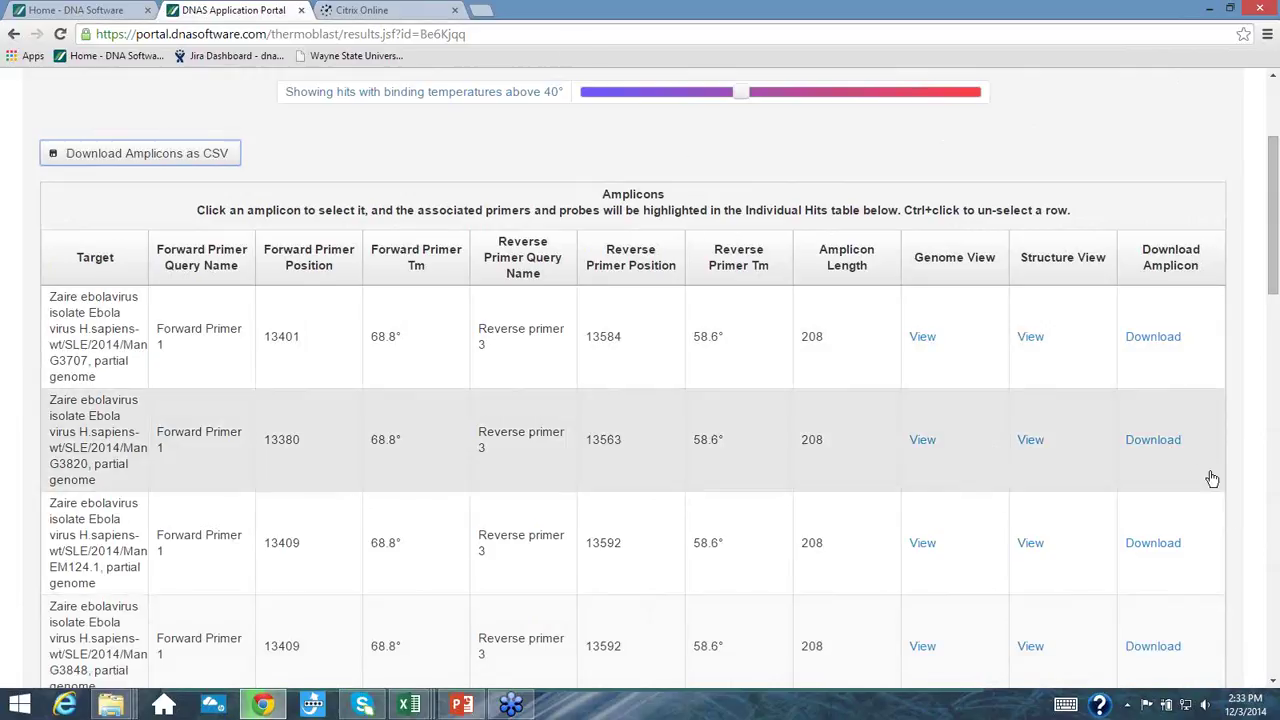
left_click(1274, 684)
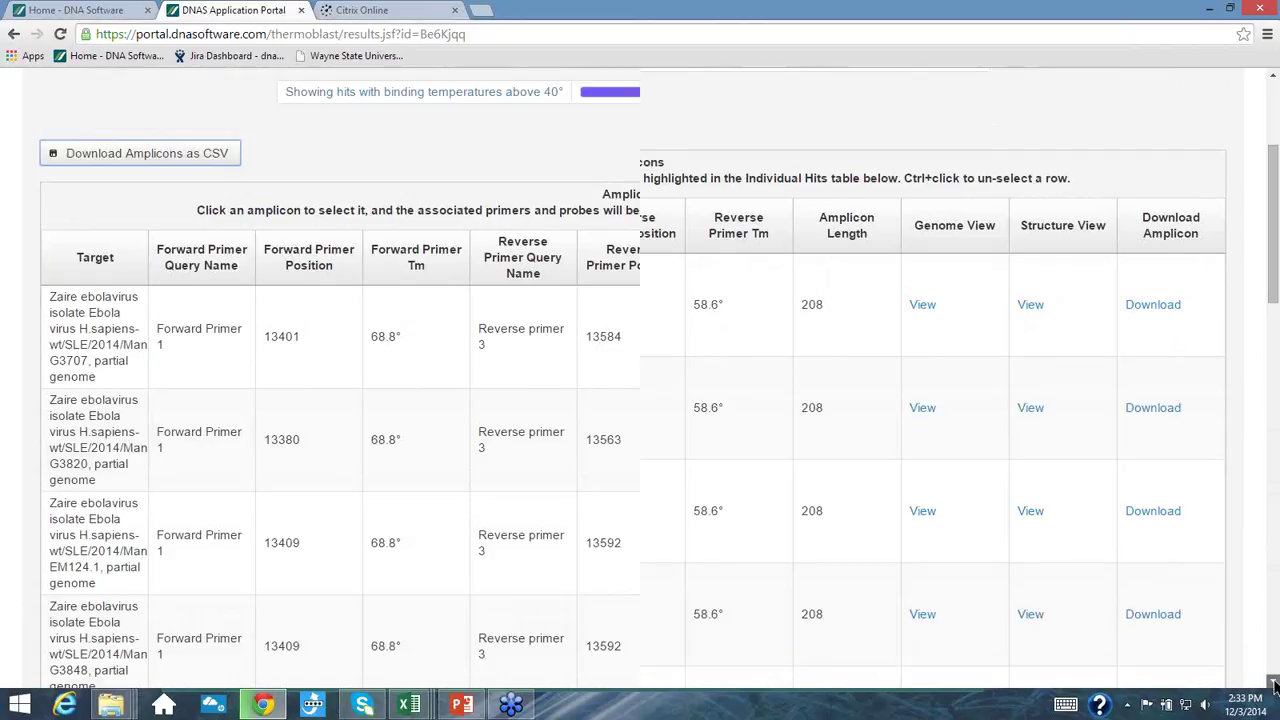
scroll(1274, 684, "down", 5)
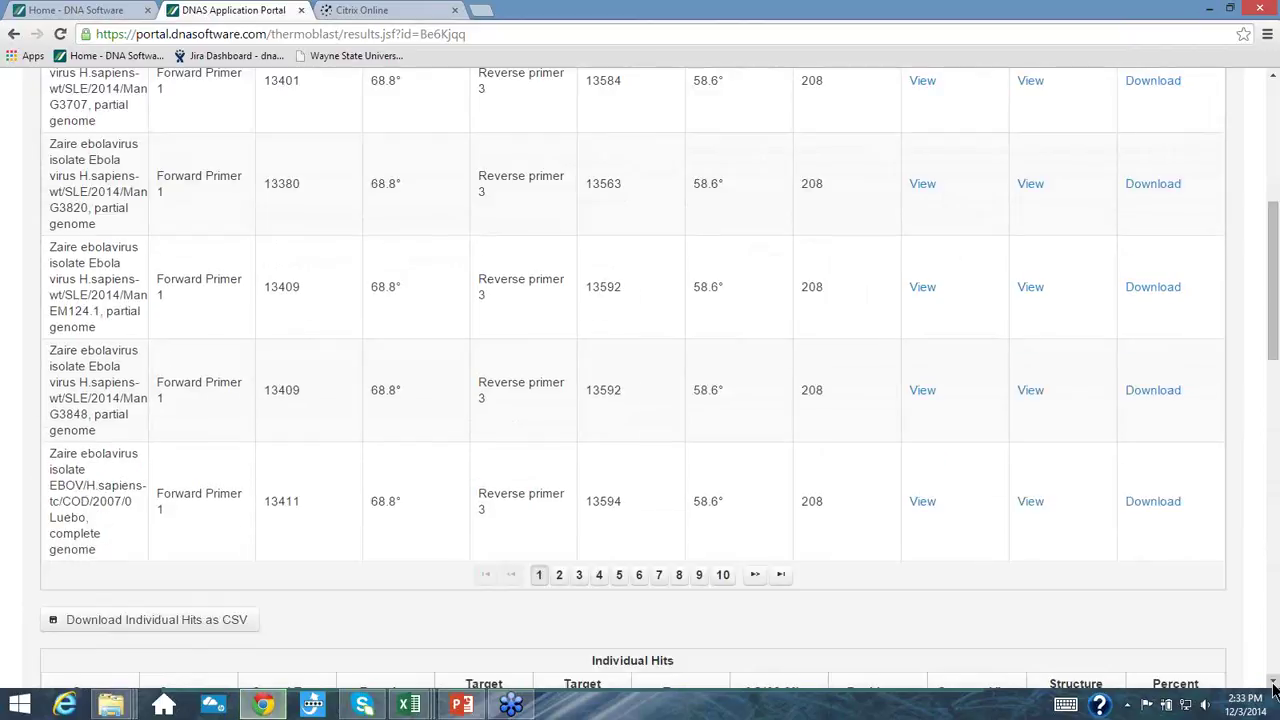
left_click(1274, 684)
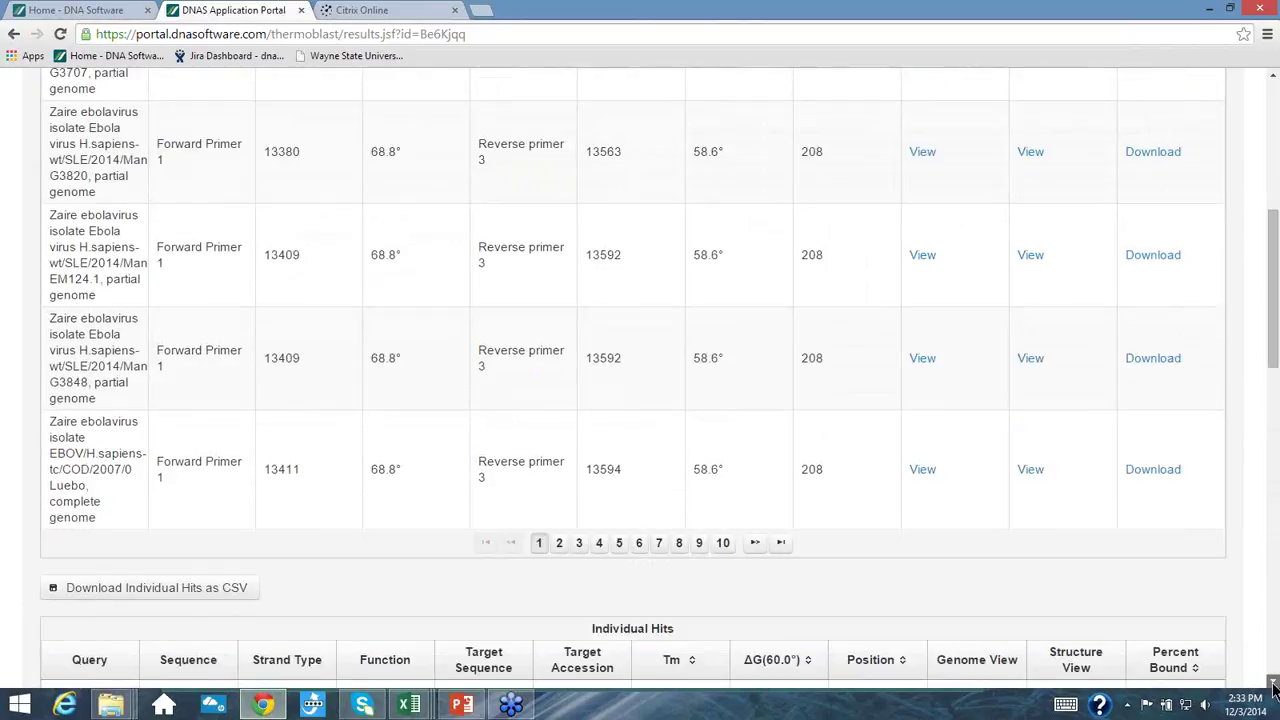
left_click(1274, 684)
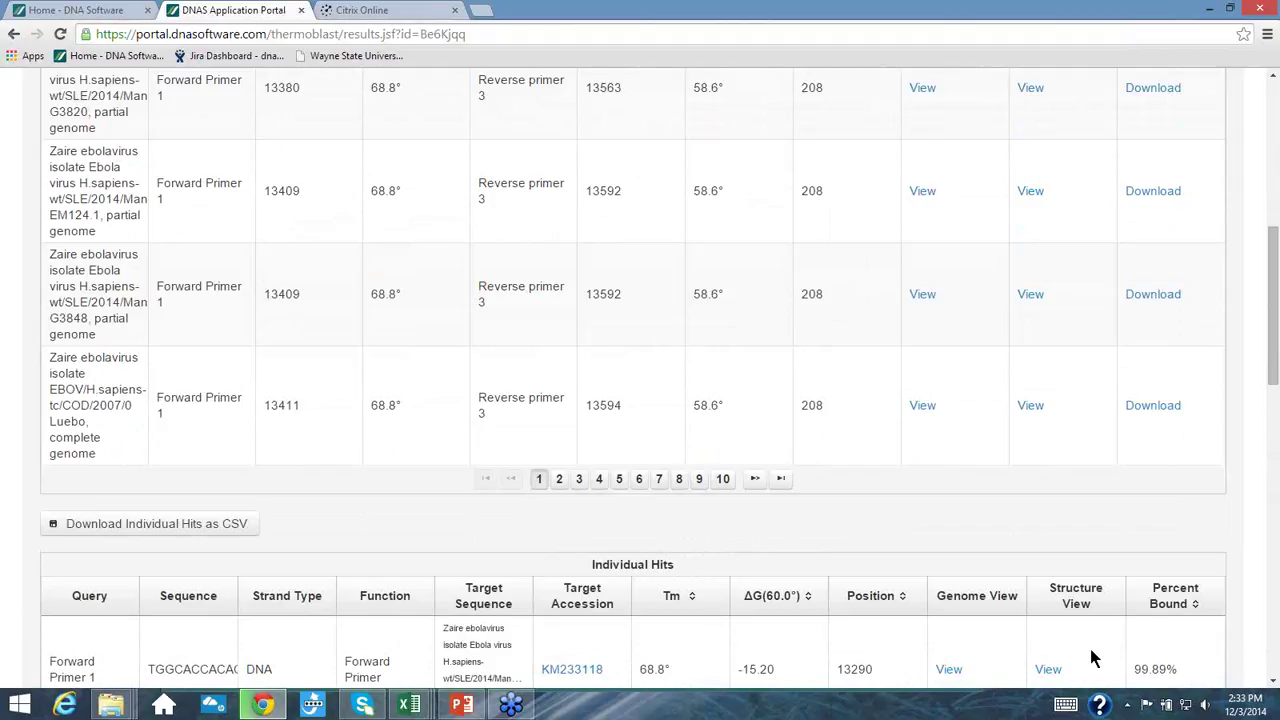
- Shrink and move the browser aside, then switch from Excel back to the webinar slides
left_click(1229, 12)
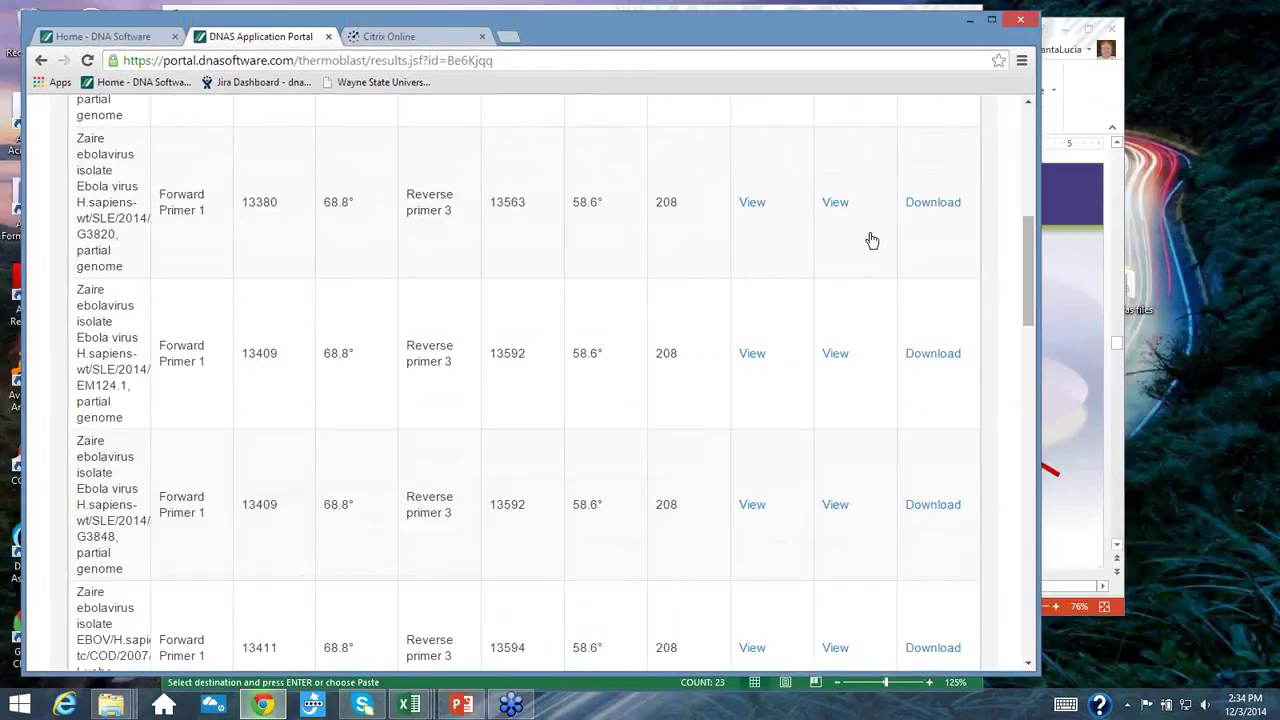
scroll(868, 240, "up", 10)
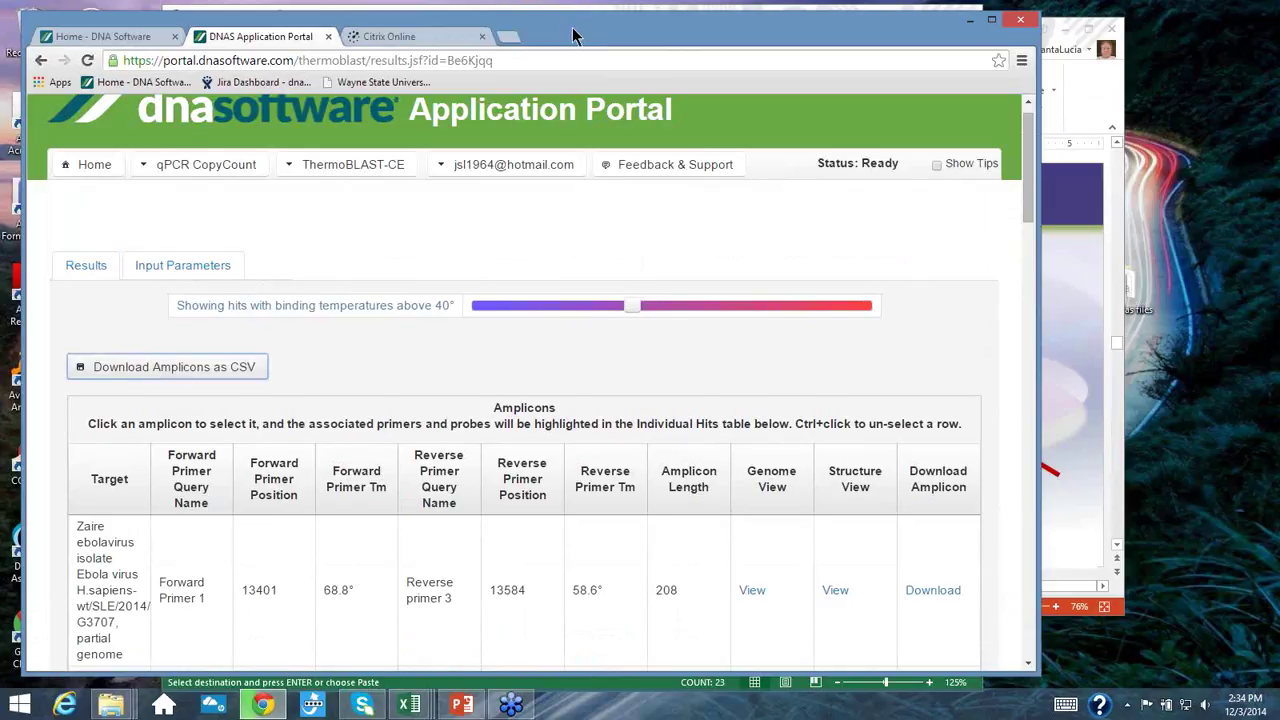
left_click_drag(573, 36, 670, 28)
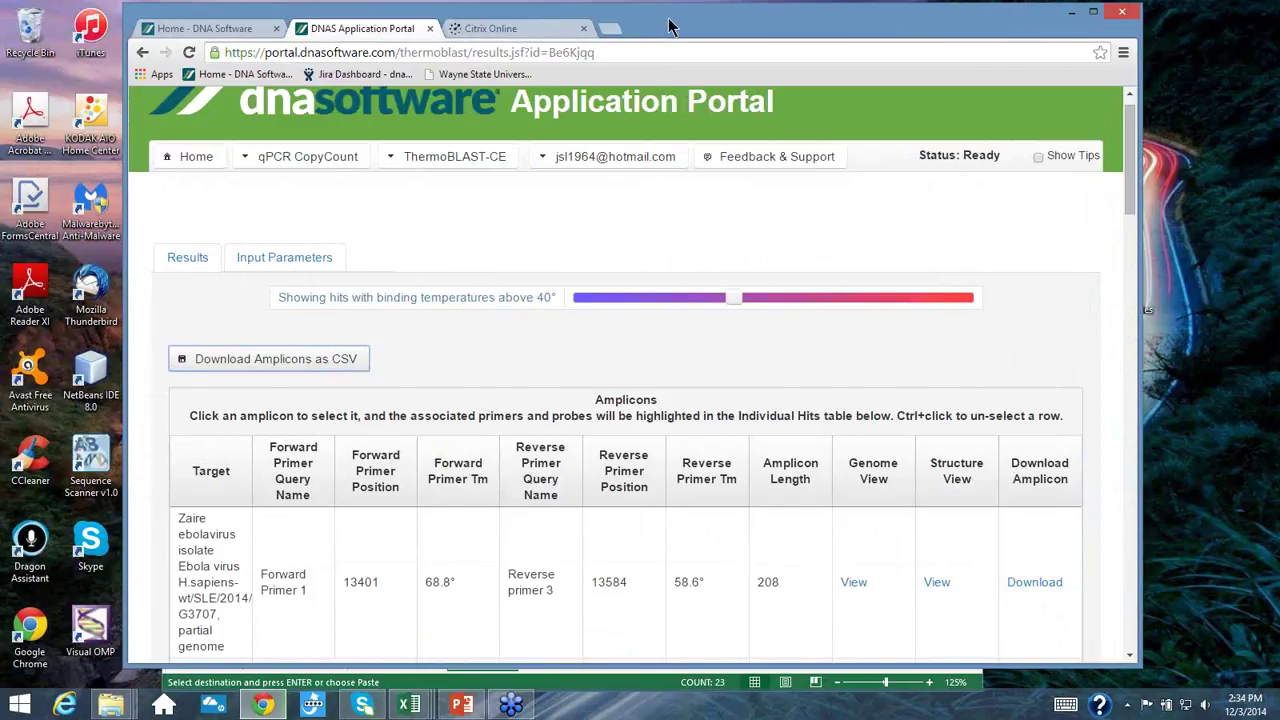
left_click_drag(670, 28, 837, 96)
left_click(785, 33)
key("alt+Tab")
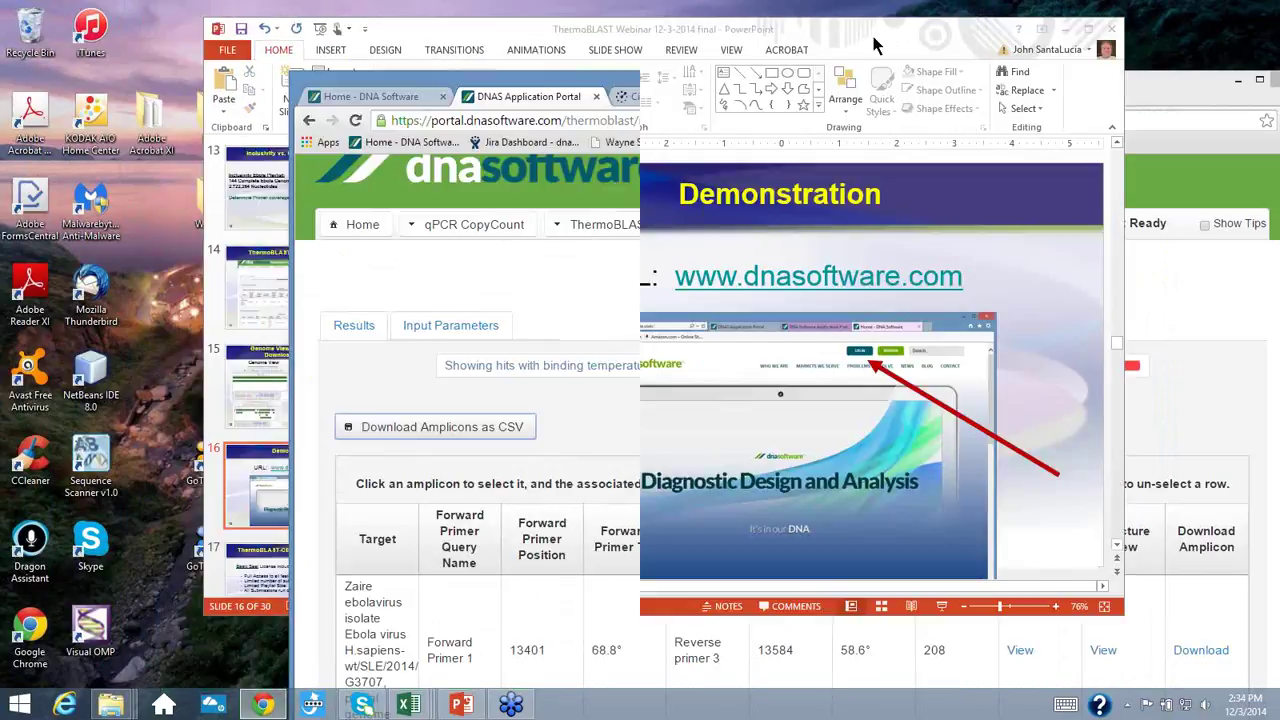
- Minimize the slides, open the ThermoBLAST Webinar folder, and move the portal window top-left
key("super+Down")
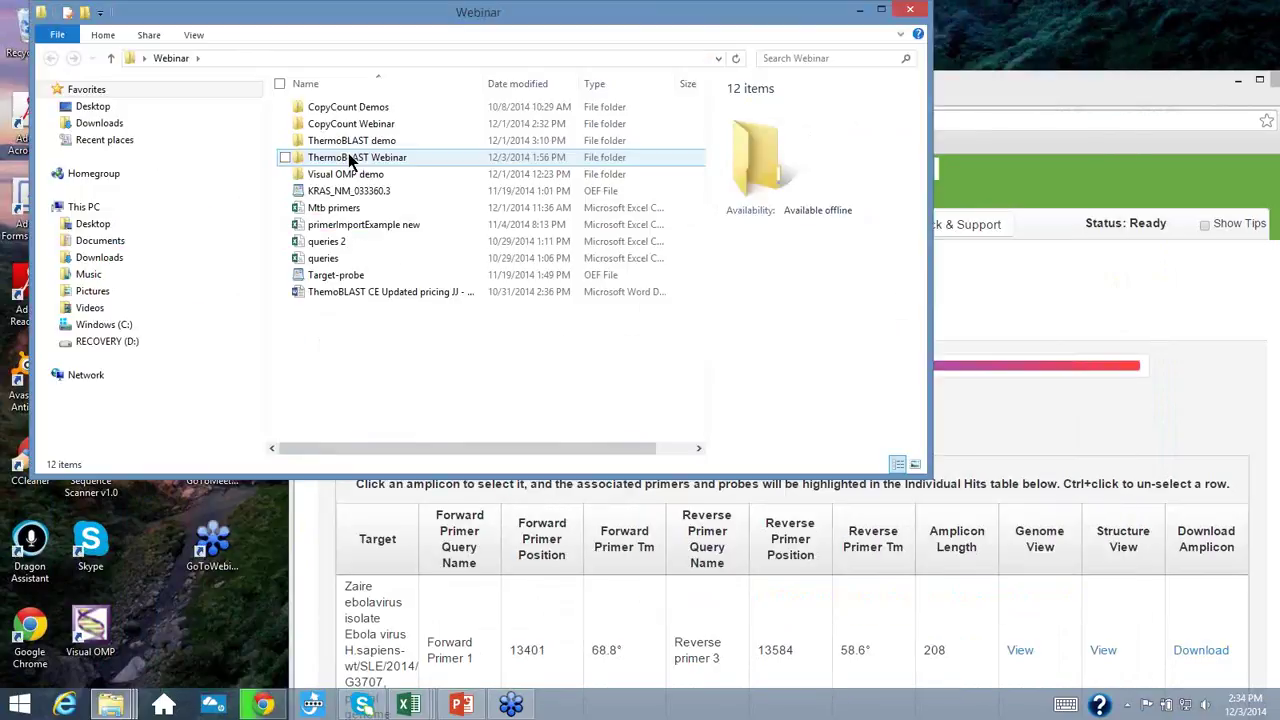
double_click(352, 158)
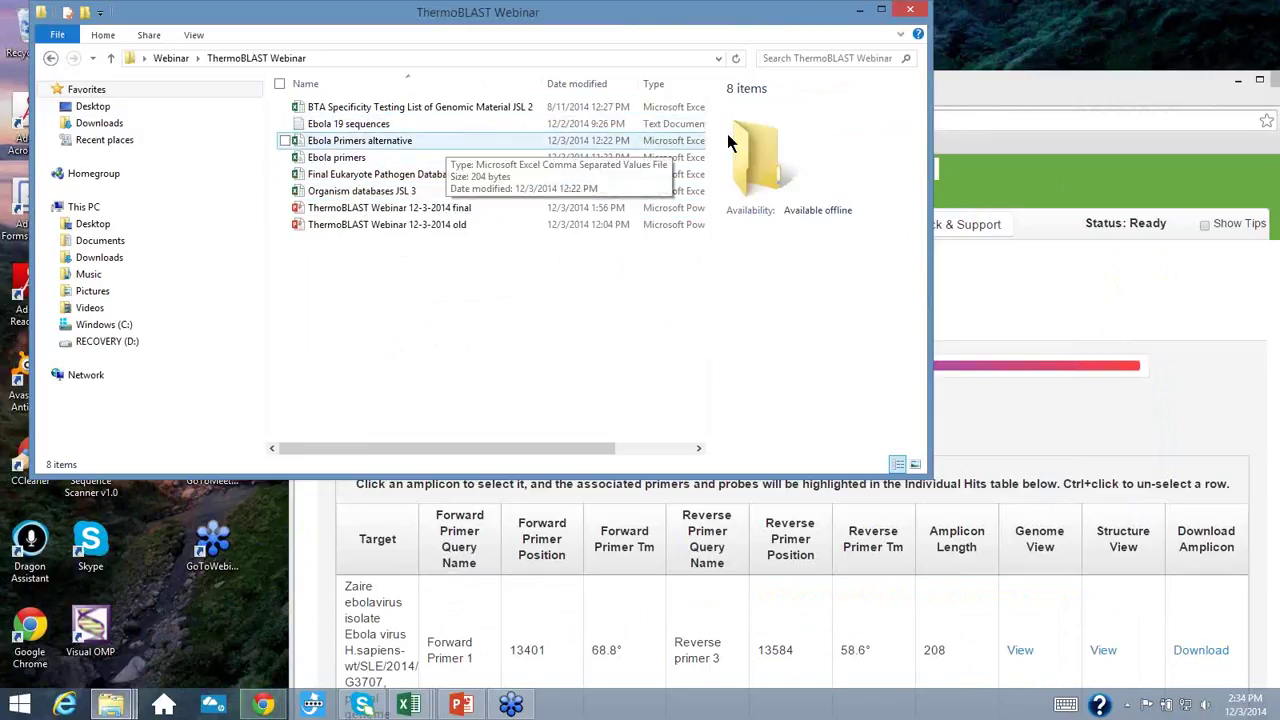
left_click(996, 101)
left_click_drag(996, 93, 792, 31)
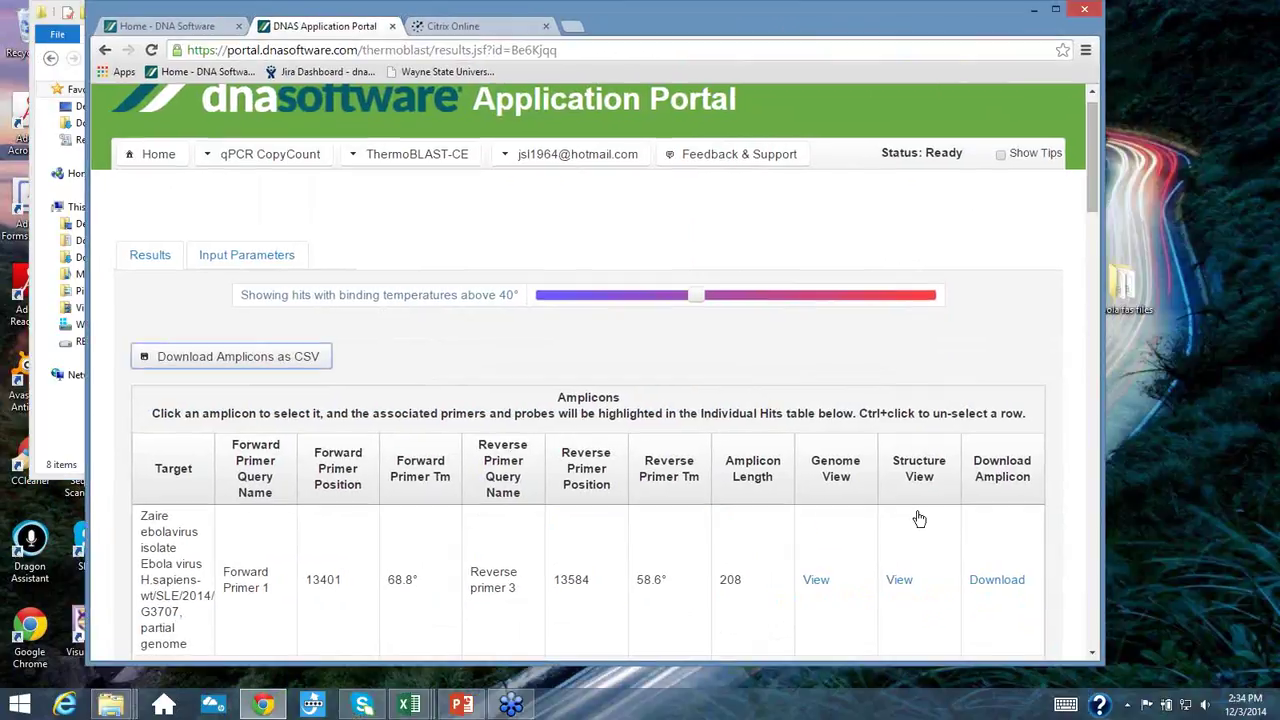
- Open the amplicon's Genome View and inspect the primer and probe sites near 13401–13609
left_click(820, 589)
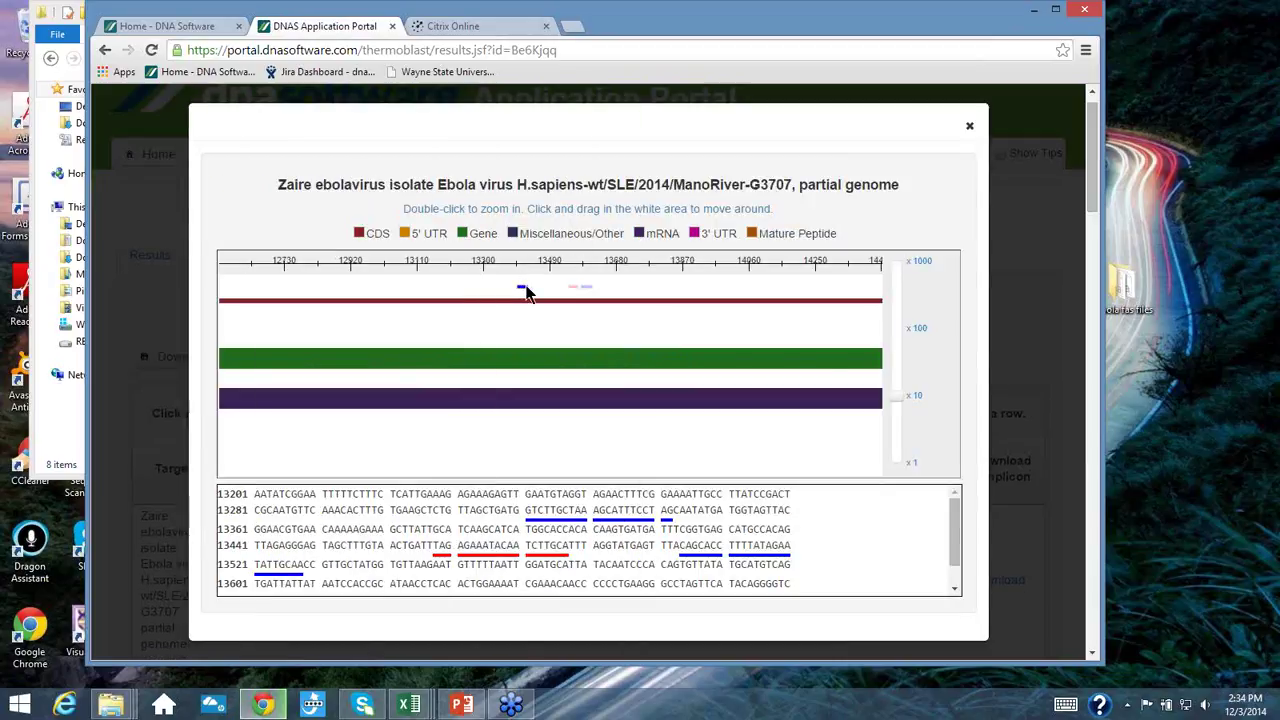
mouse_move(527, 292)
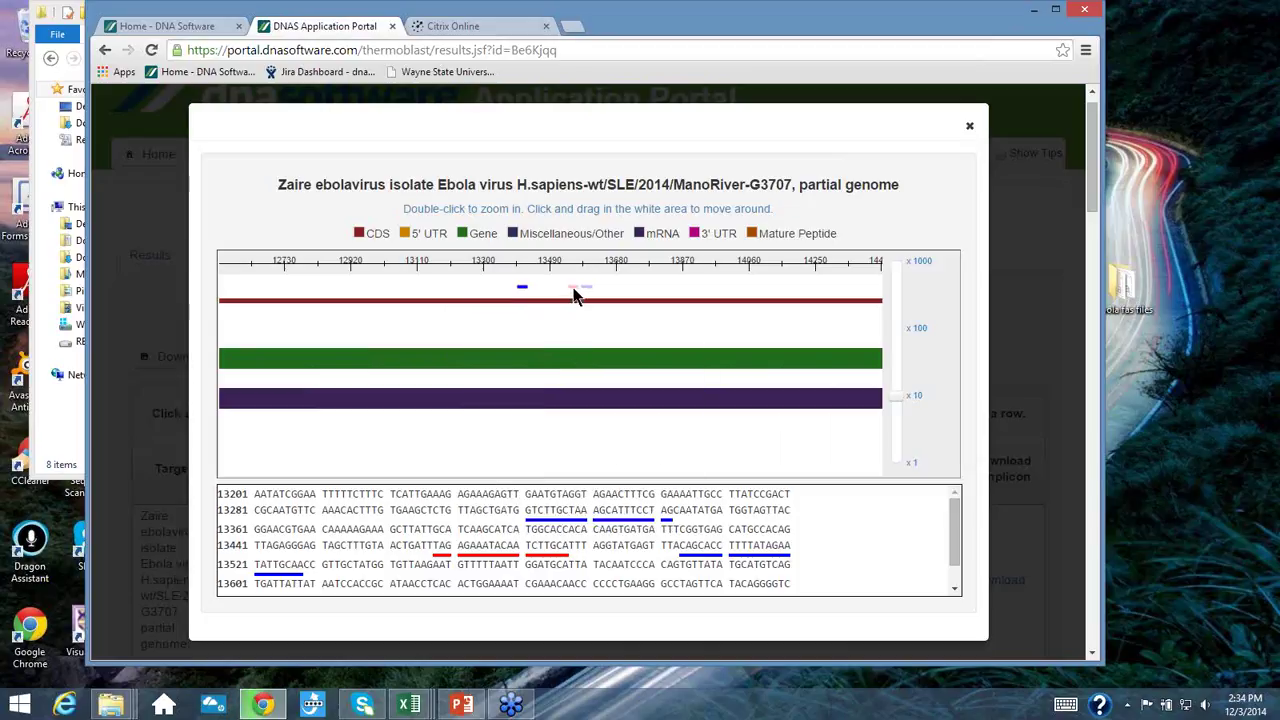
mouse_move(575, 296)
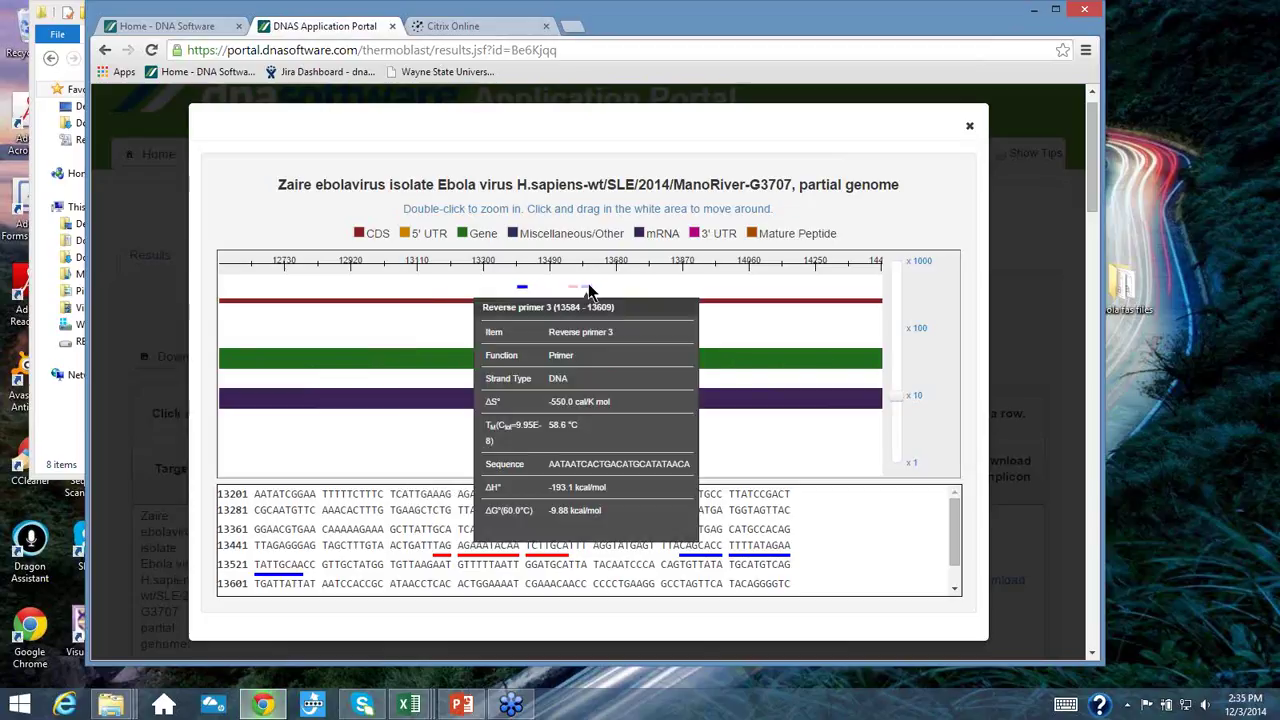
- Zoom the genome map to x100 on the primer binding region and select some sequence text
left_click(918, 336)
mouse_move(865, 288)
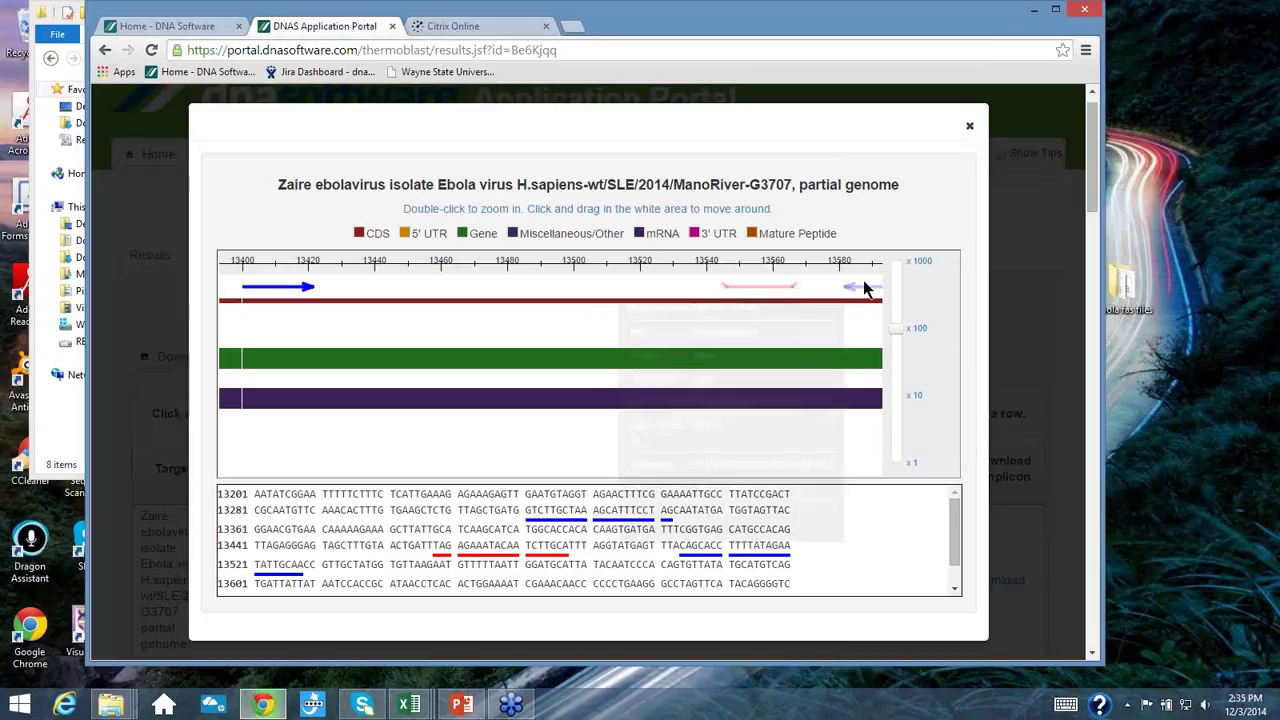
mouse_move(328, 290)
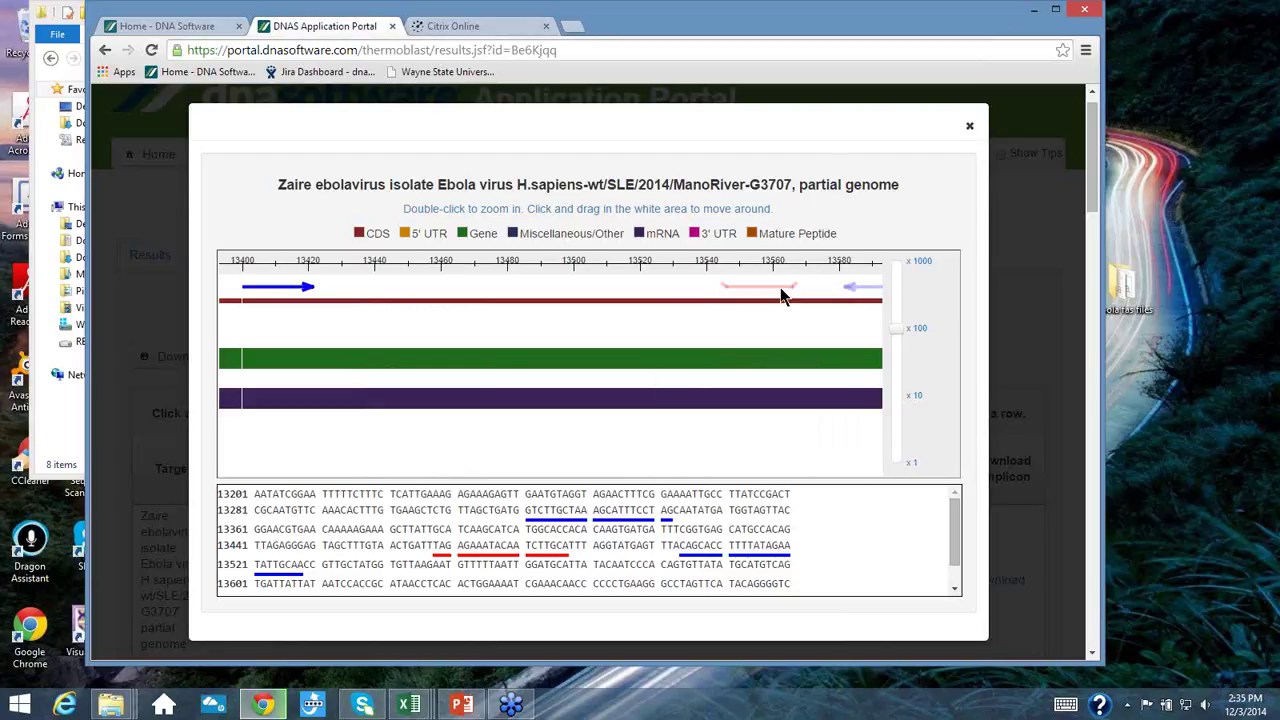
mouse_move(731, 290)
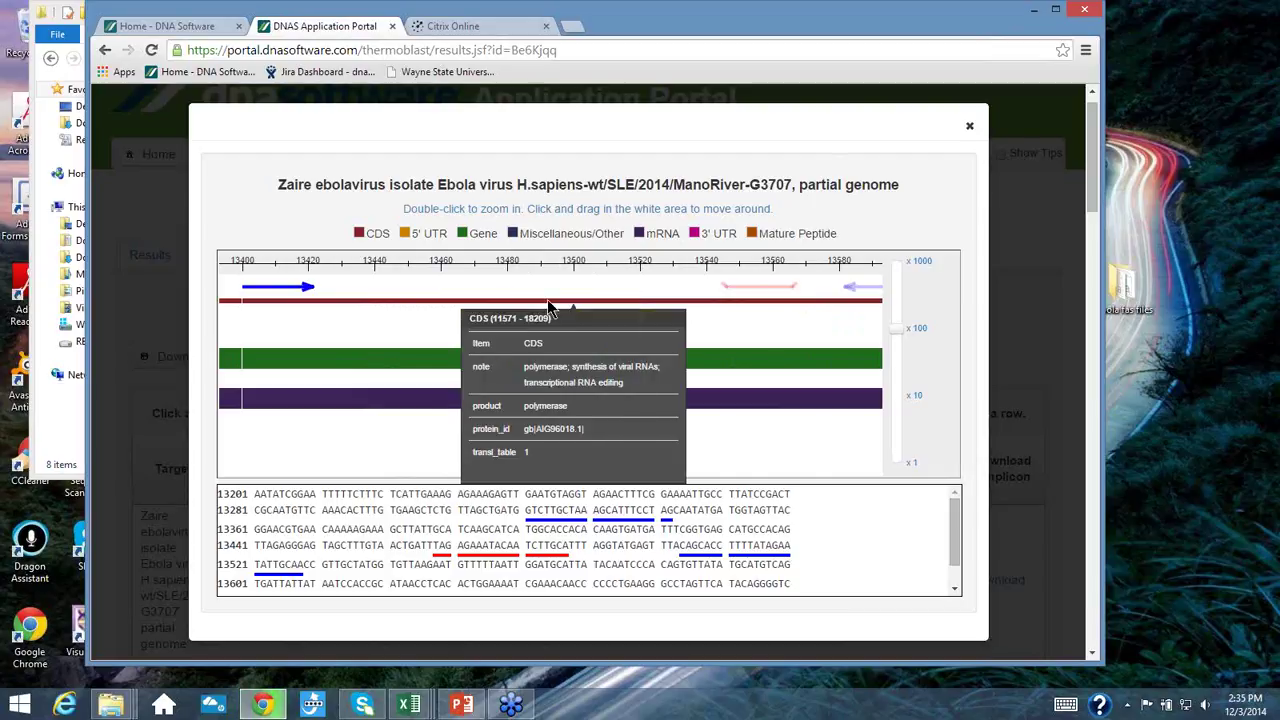
mouse_move(448, 366)
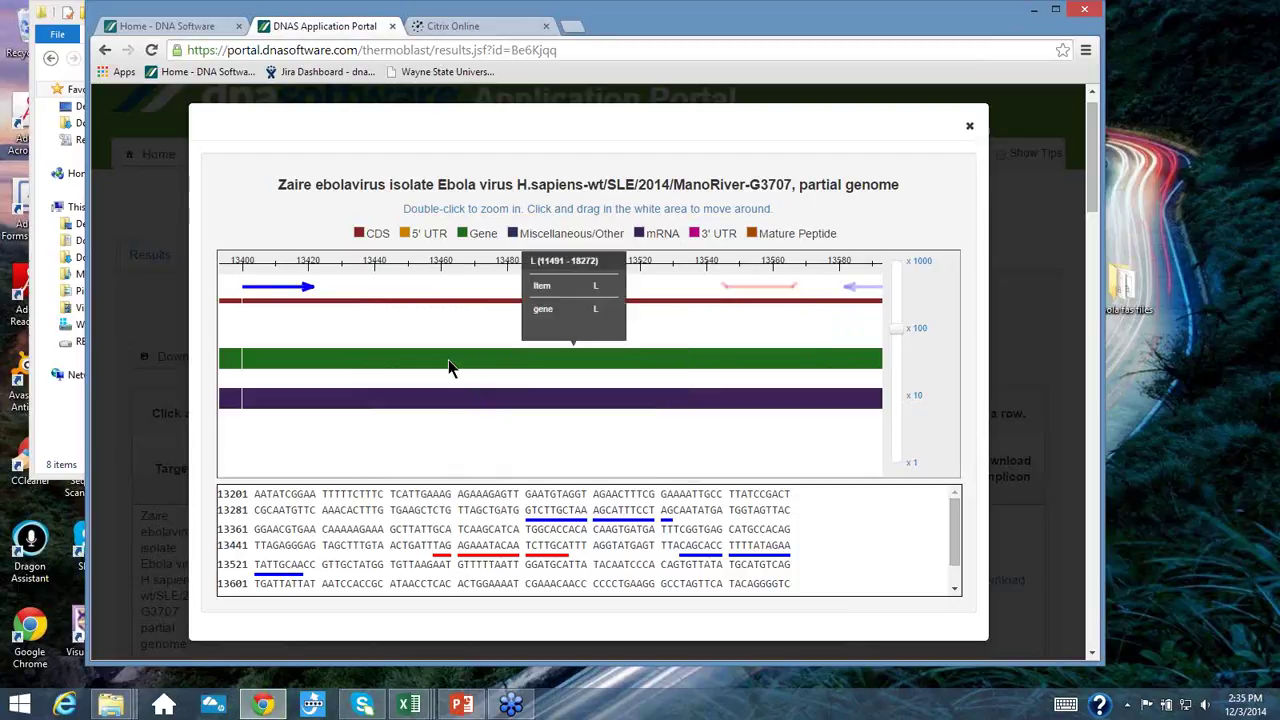
mouse_move(465, 399)
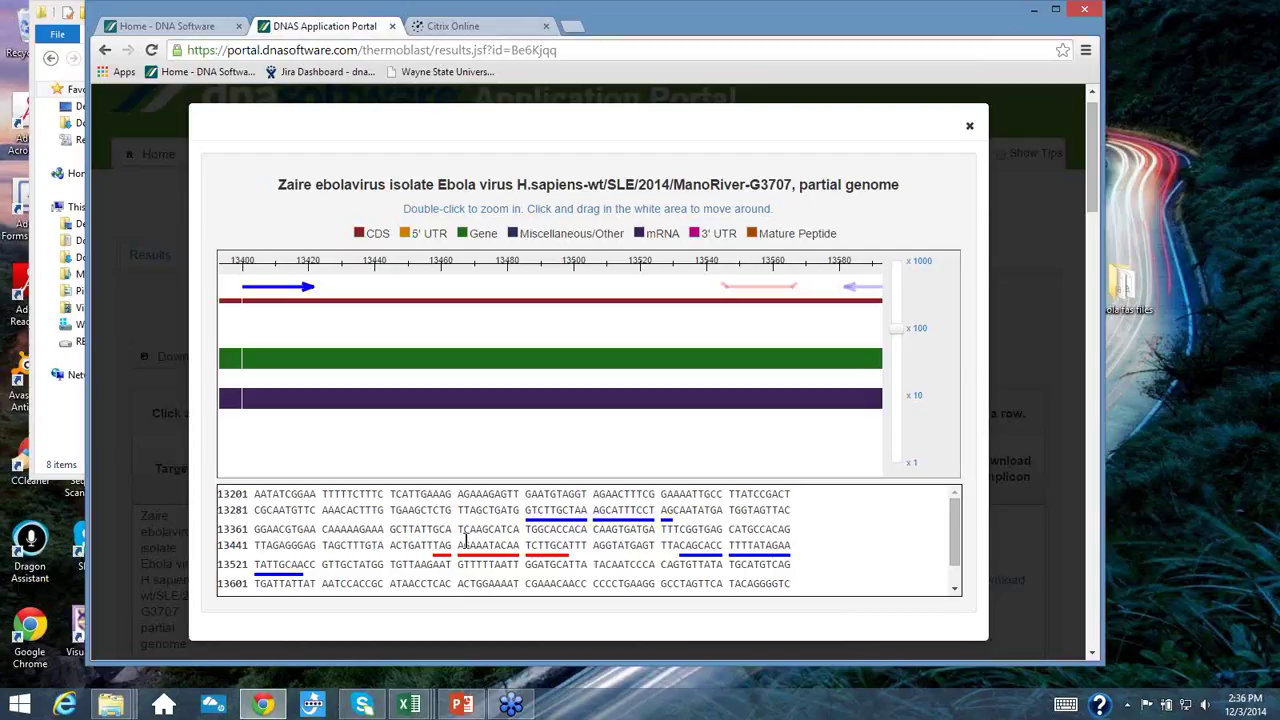
left_click_drag(466, 541, 623, 541)
left_click(623, 541)
- Zoom back out through x10 to x1 to show the whole Zaire ebolavirus genome
left_click(918, 400)
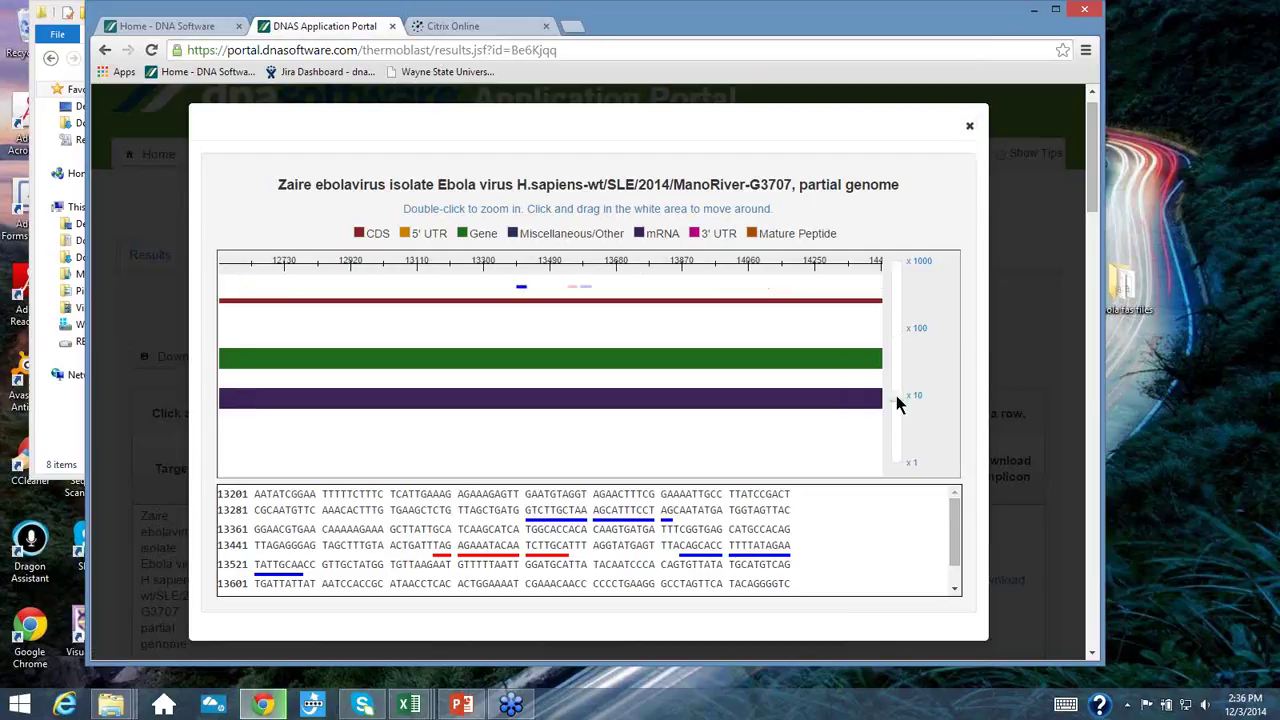
left_click(916, 466)
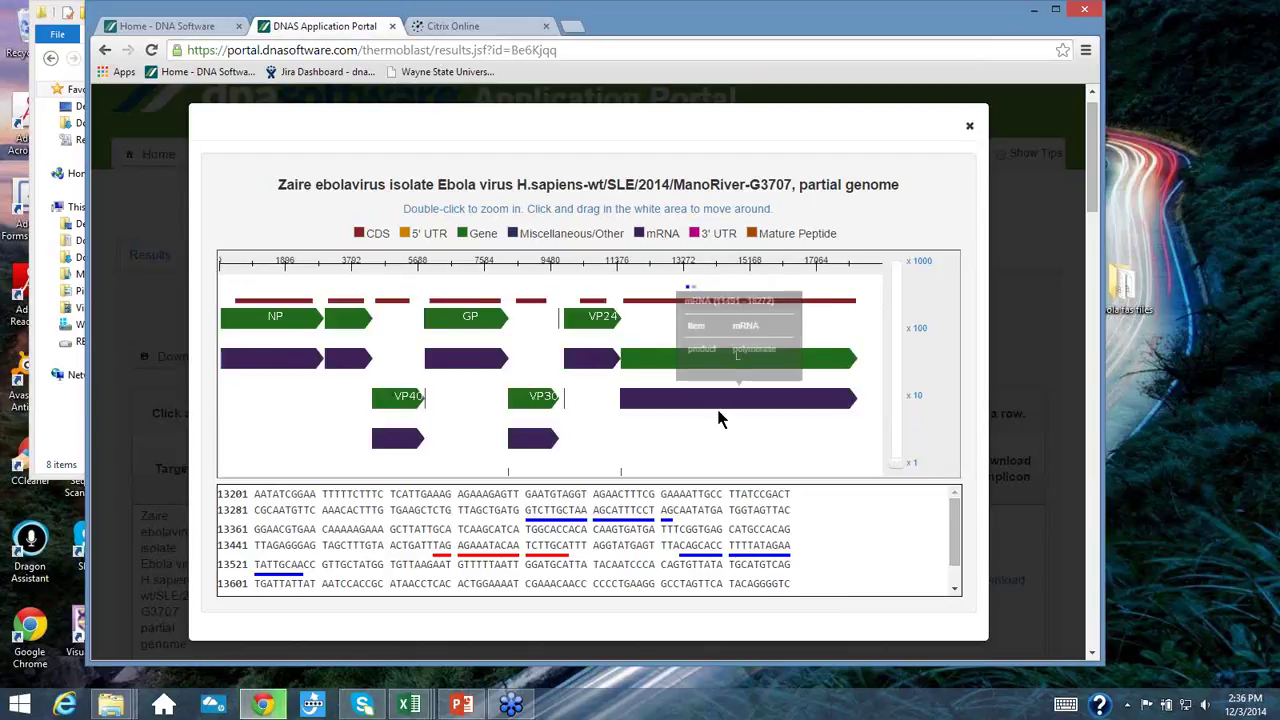
mouse_move(610, 318)
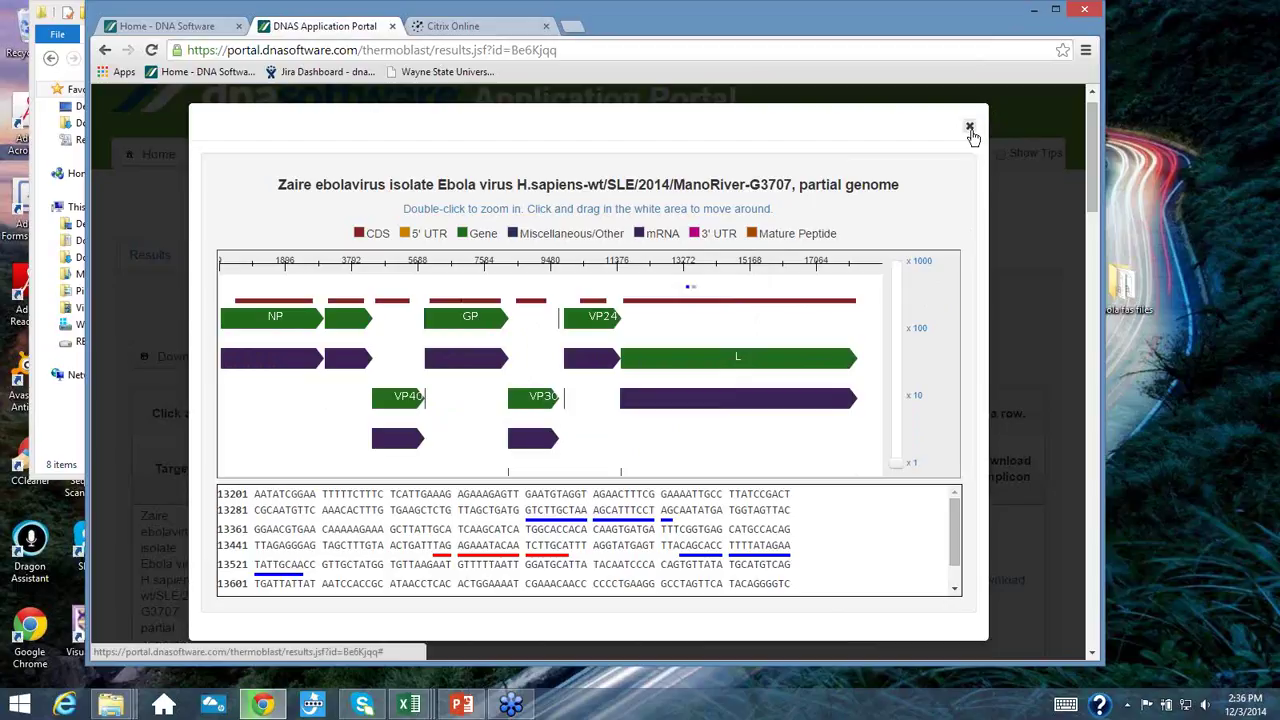
- Close the genome viewer to return to the 208-nt amplicon results table
left_click(970, 128)
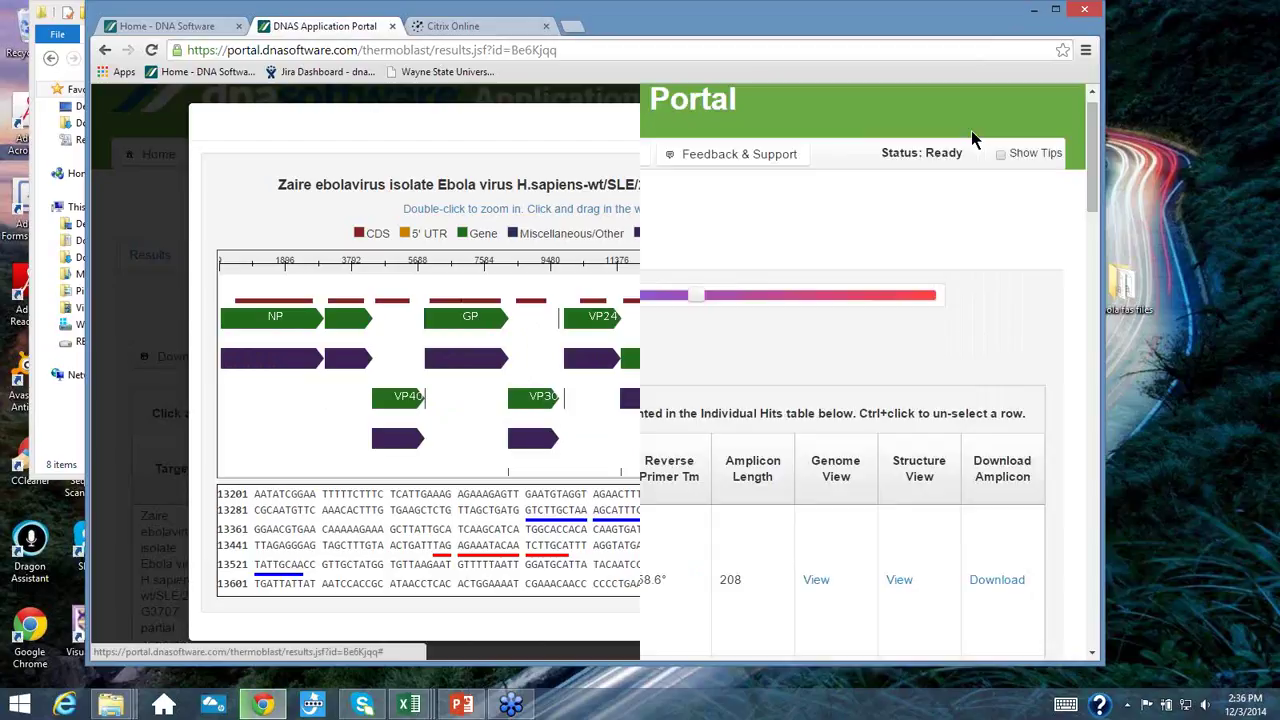
- Open the primer Structure Views and pan and reshape the Reverse primer 3 duplex
left_click(899, 580)
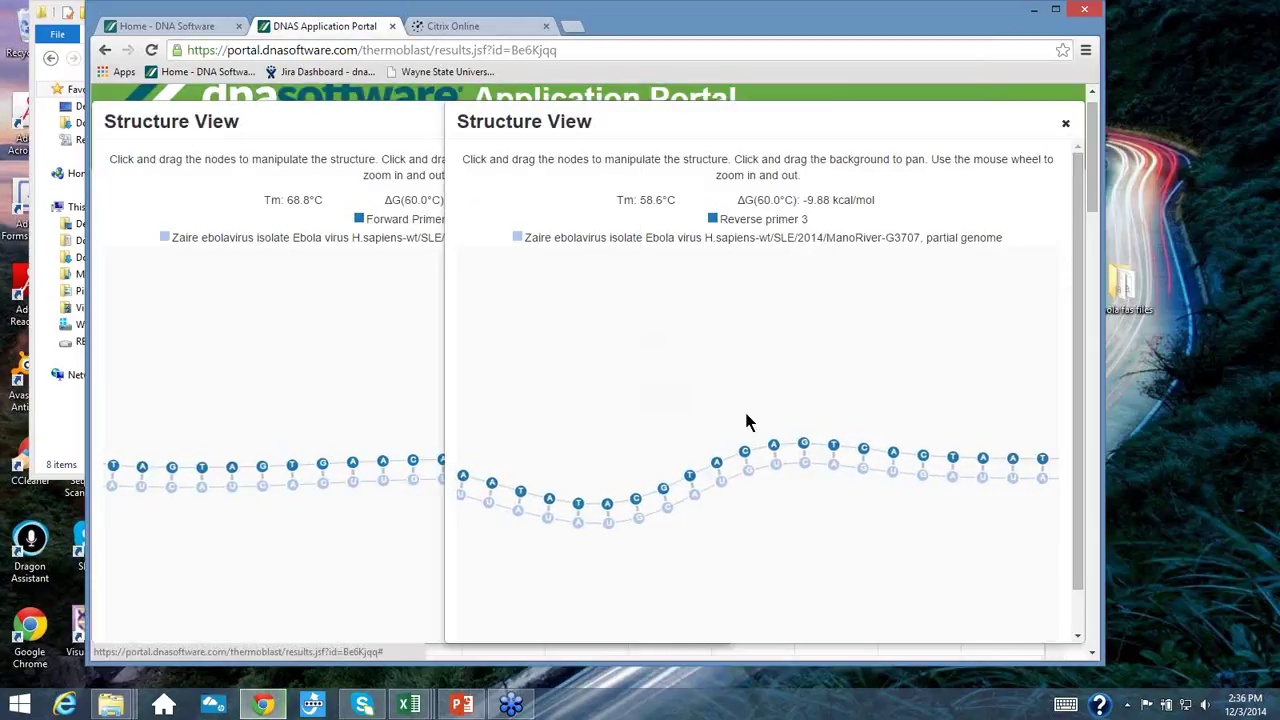
right_click(762, 465)
left_click(742, 430)
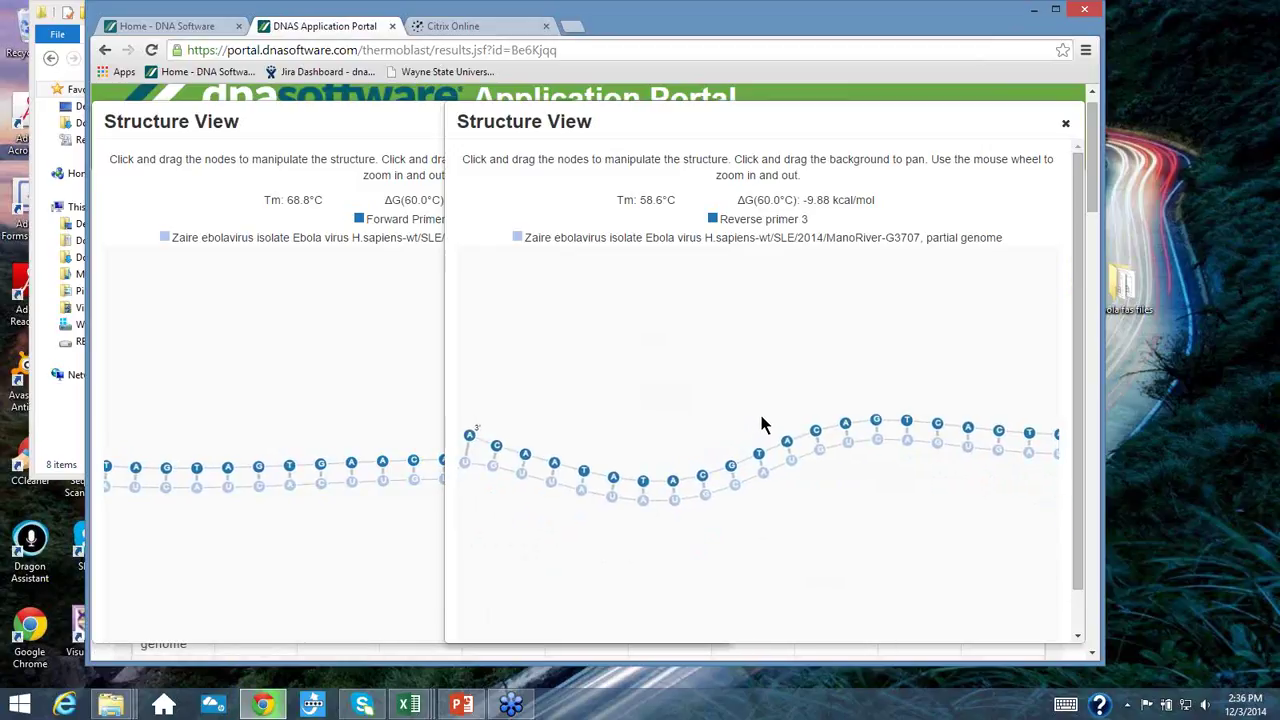
left_click_drag(760, 423, 791, 503)
right_click(806, 431)
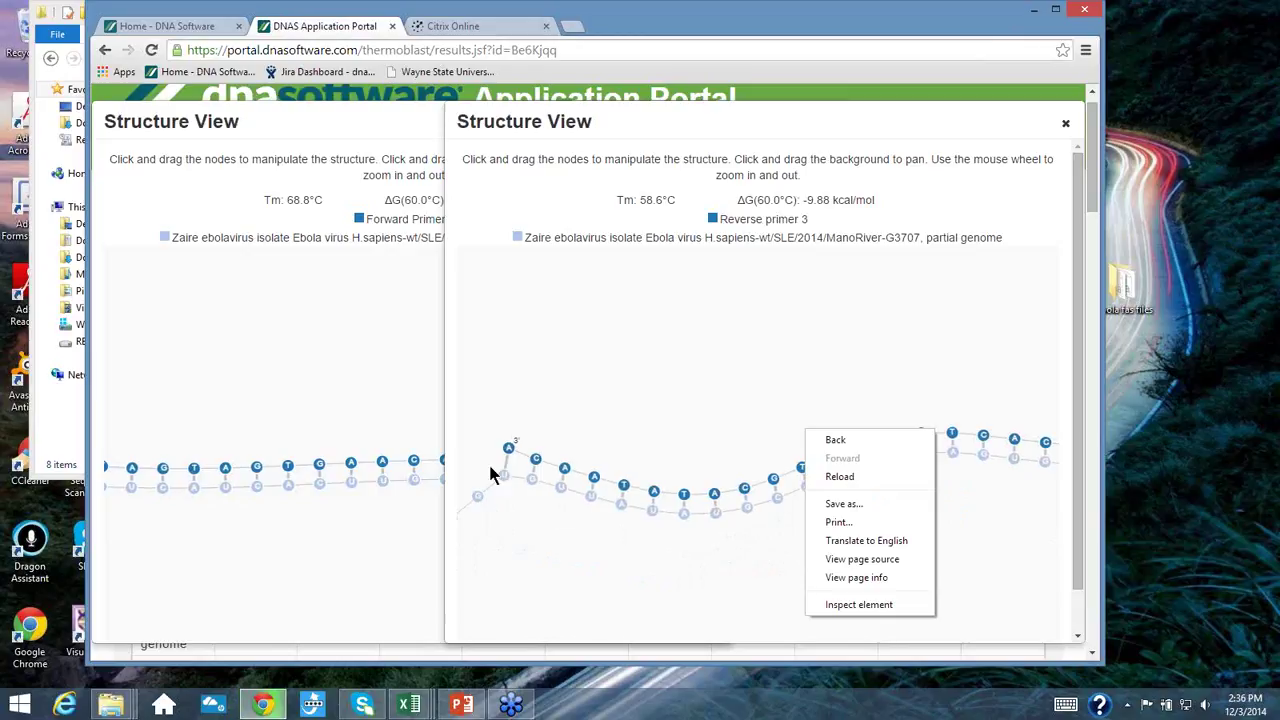
left_click(635, 390)
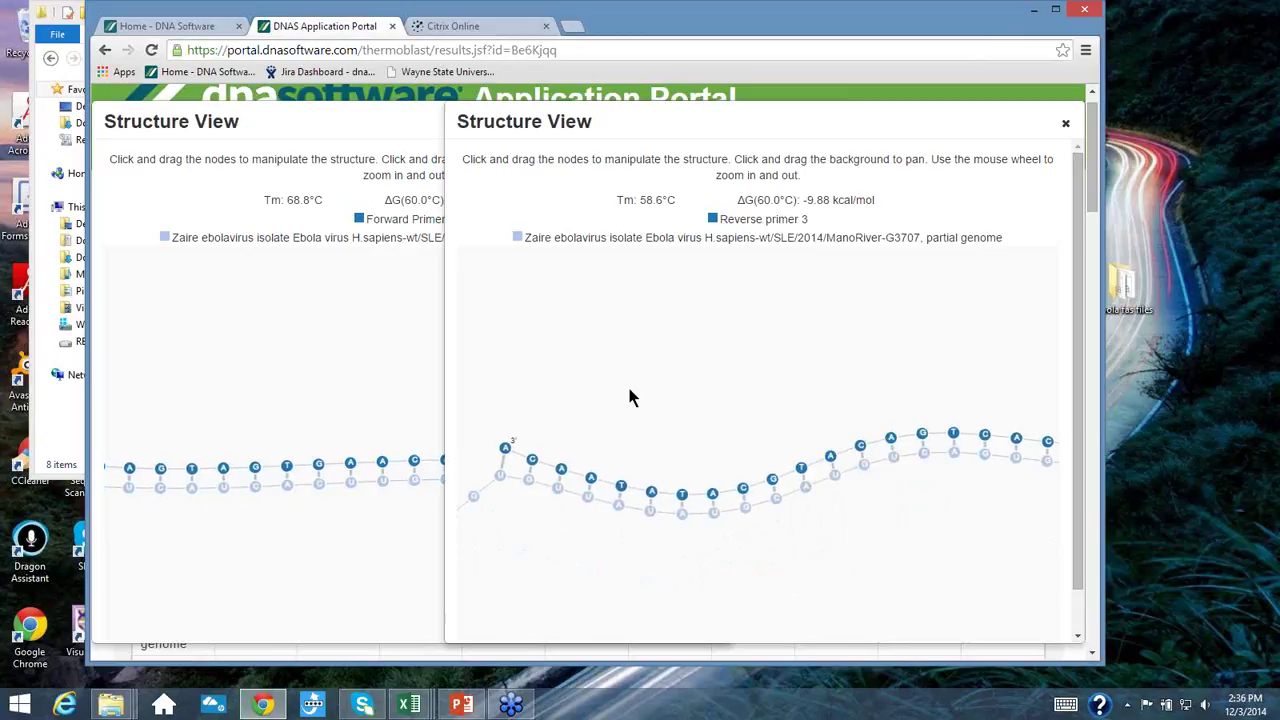
mouse_move(629, 397)
left_mouse_down()
mouse_move(634, 344)
mouse_move(638, 388)
left_mouse_up()
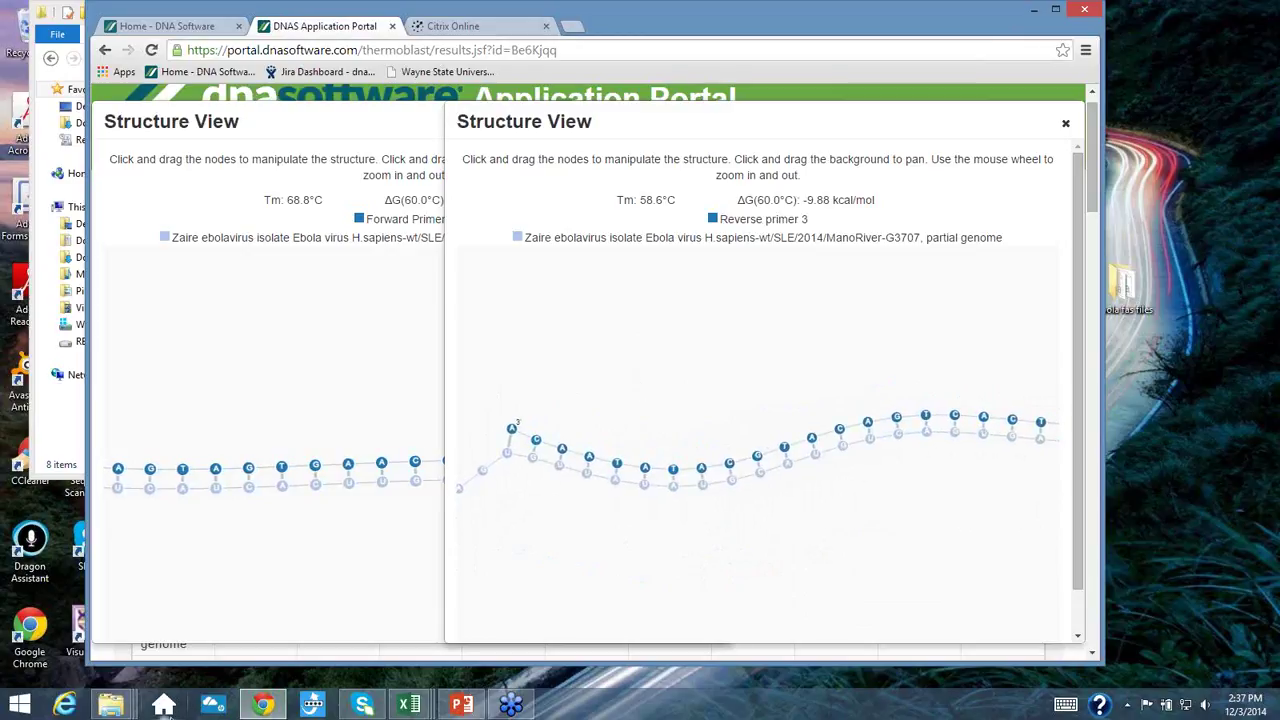
mouse_move(636, 444)
left_mouse_down()
mouse_move(634, 414)
mouse_move(637, 432)
left_mouse_up()
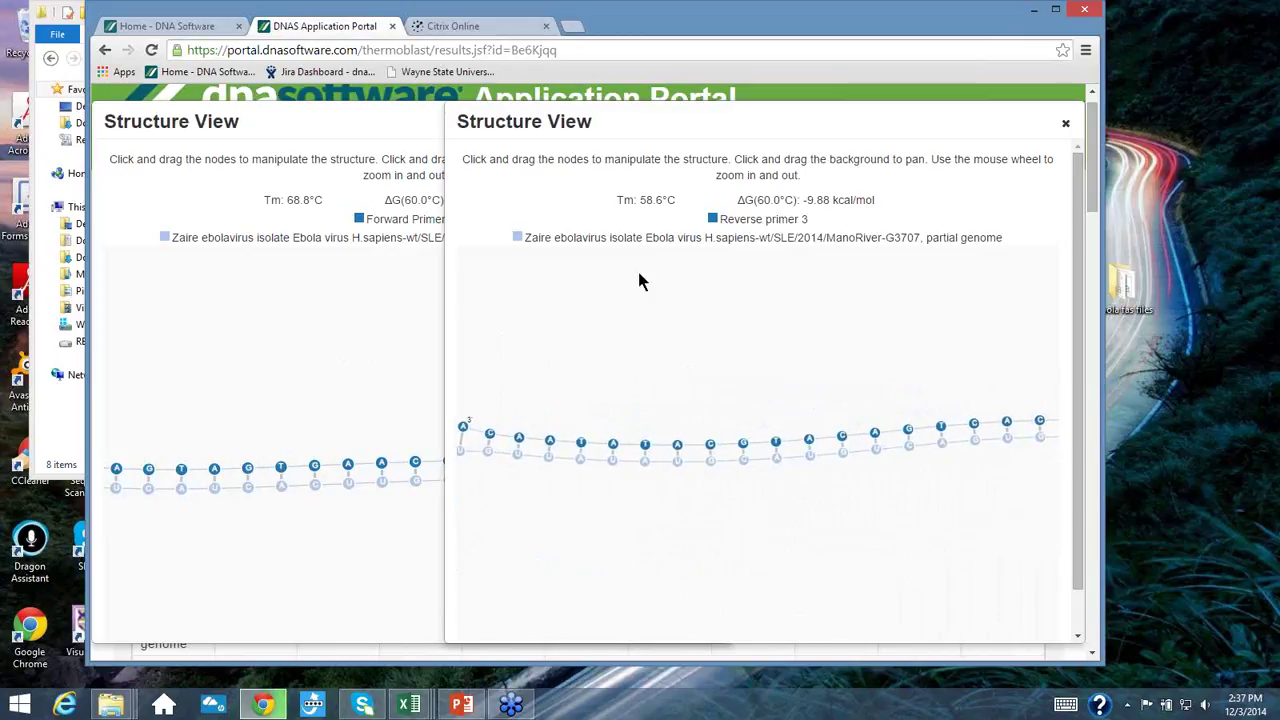
- Bring the Forward Primer 1 structure forward, then close both structure views
left_click(347, 331)
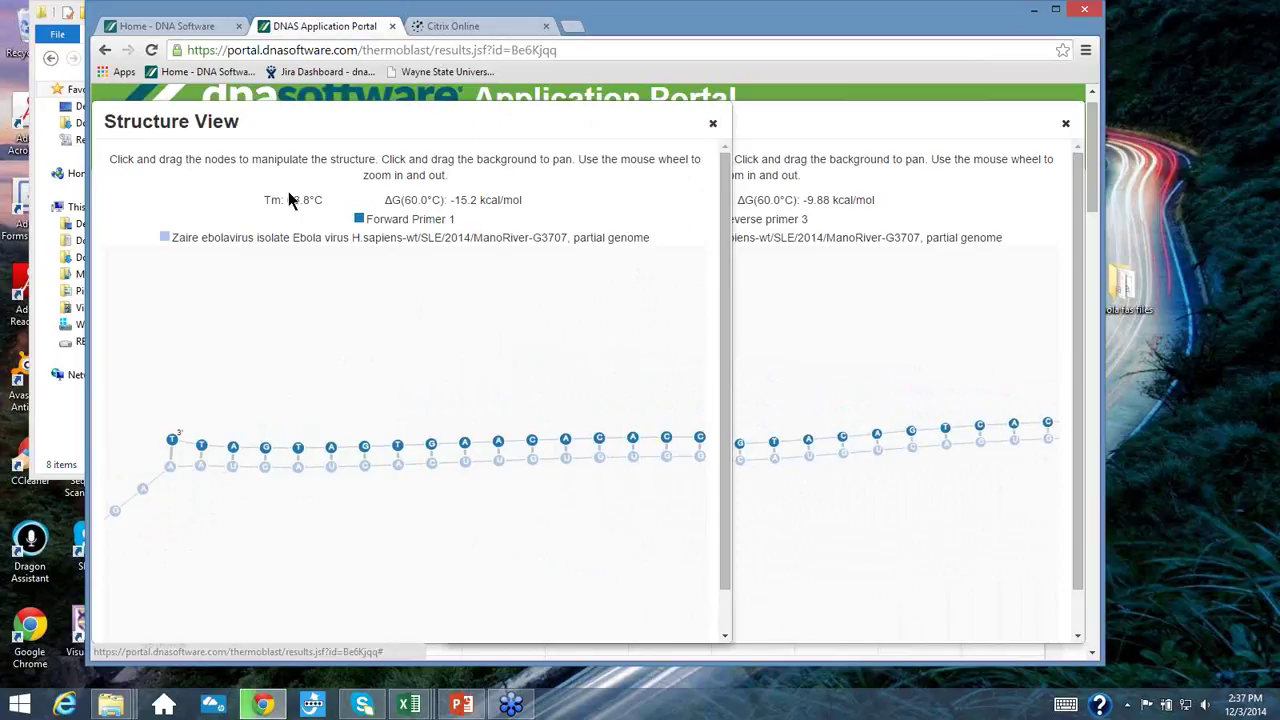
left_click(714, 123)
left_click(1065, 123)
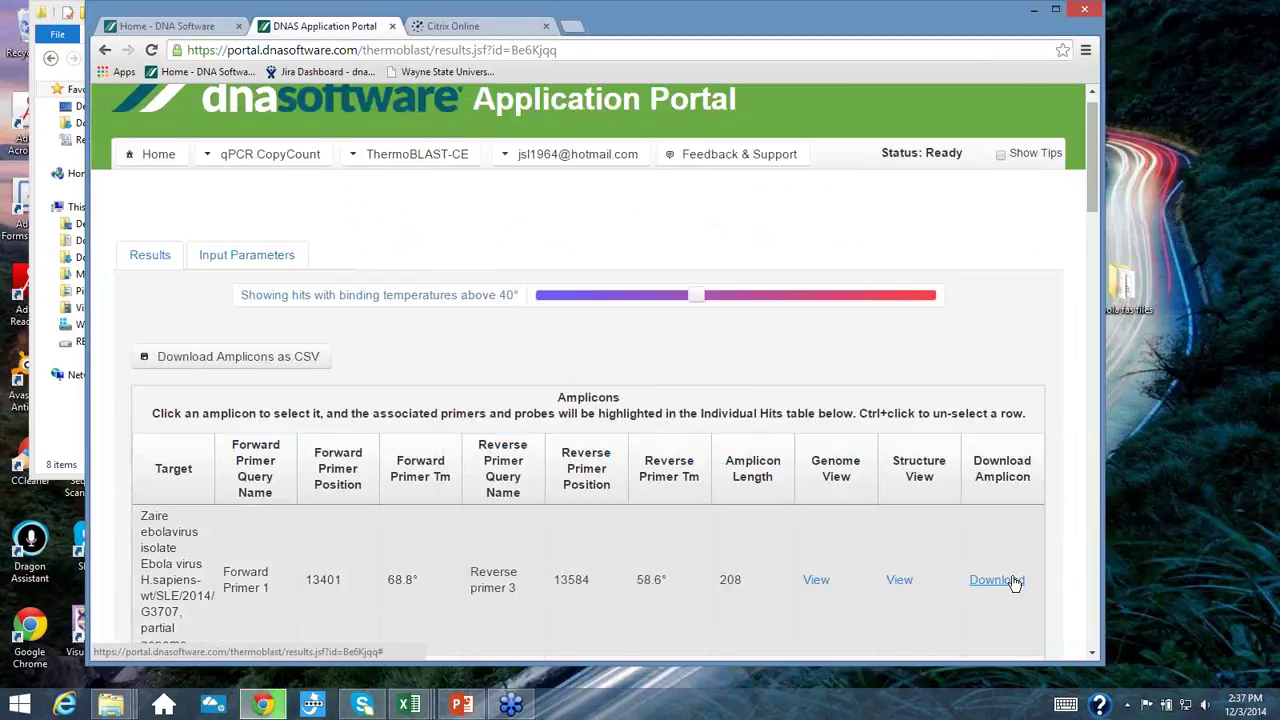
- Open the amplicon sequence dialog and select the sense sequence
left_click(1000, 580)
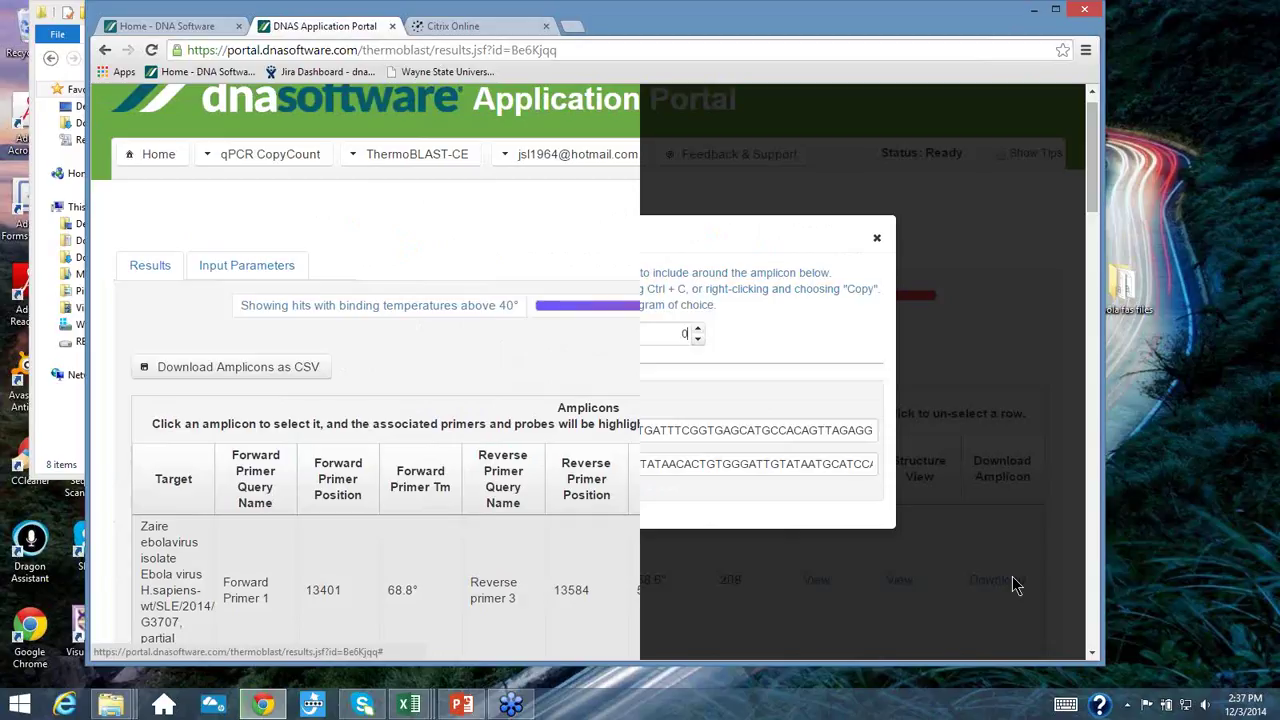
left_click(565, 430)
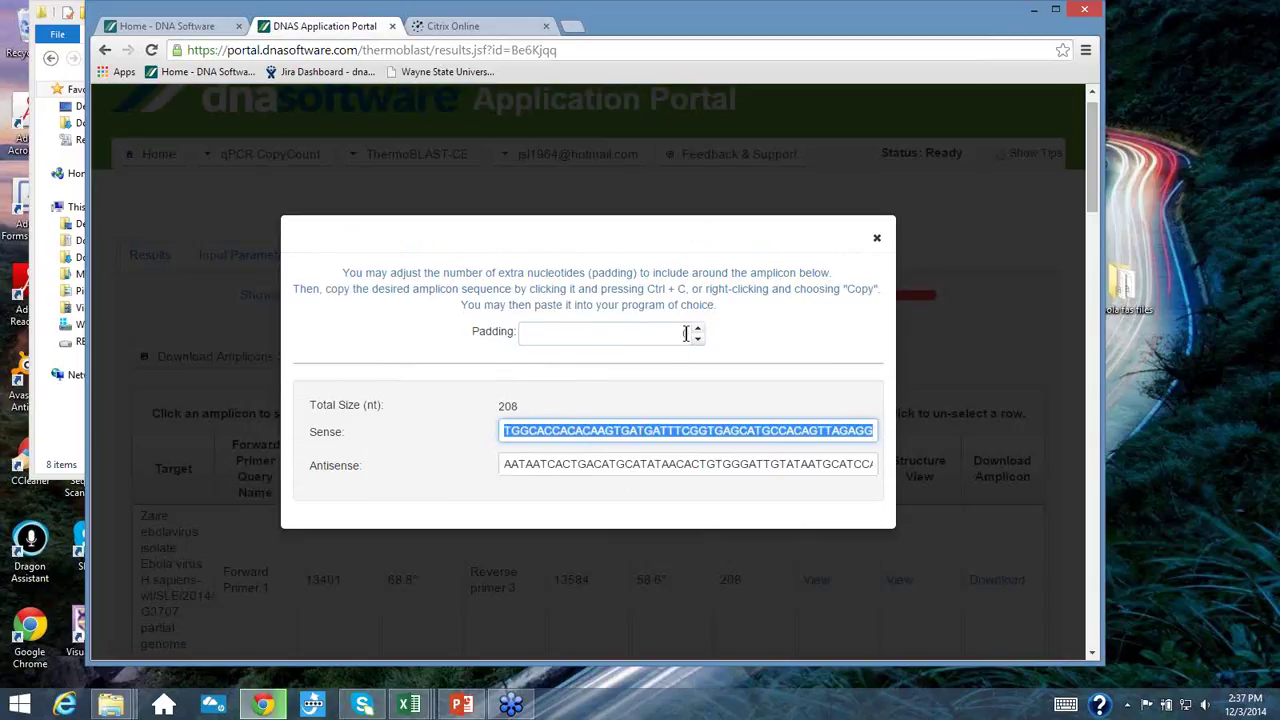
left_click(675, 425)
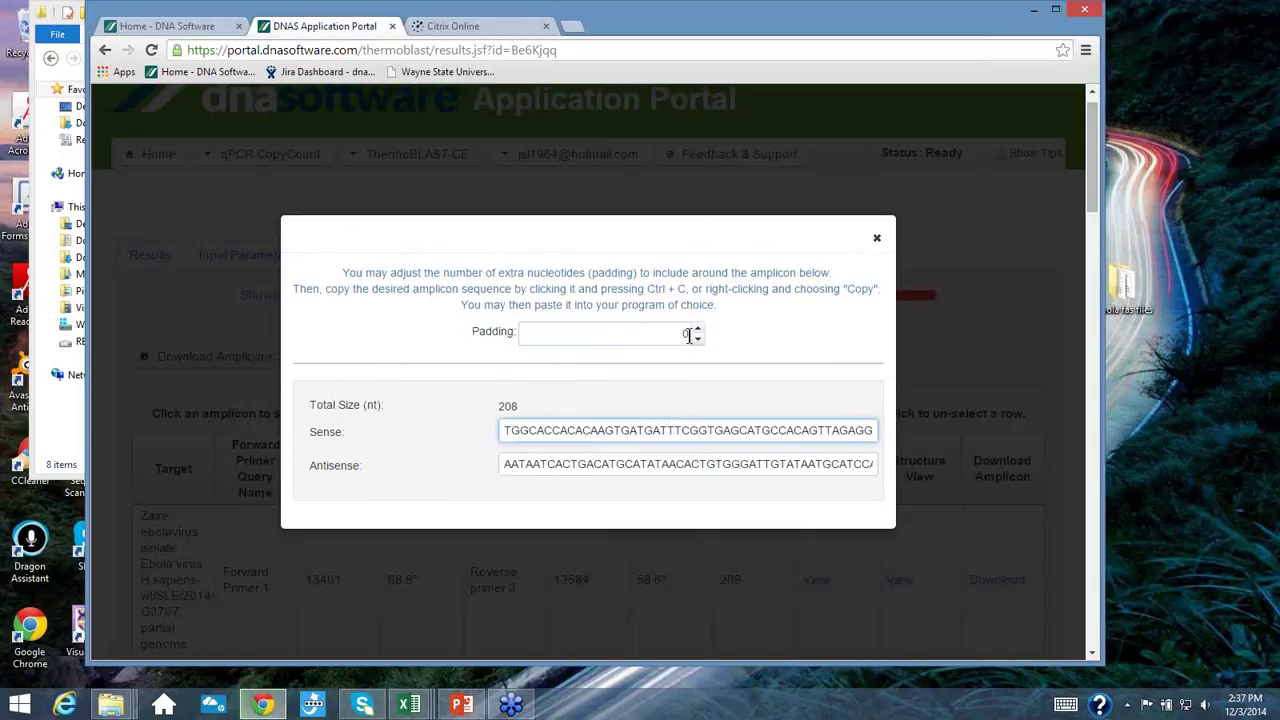
- Apply 100-nucleotide padding, select the 408-nt padded sense sequence, and close the dialog
double_click(688, 335)
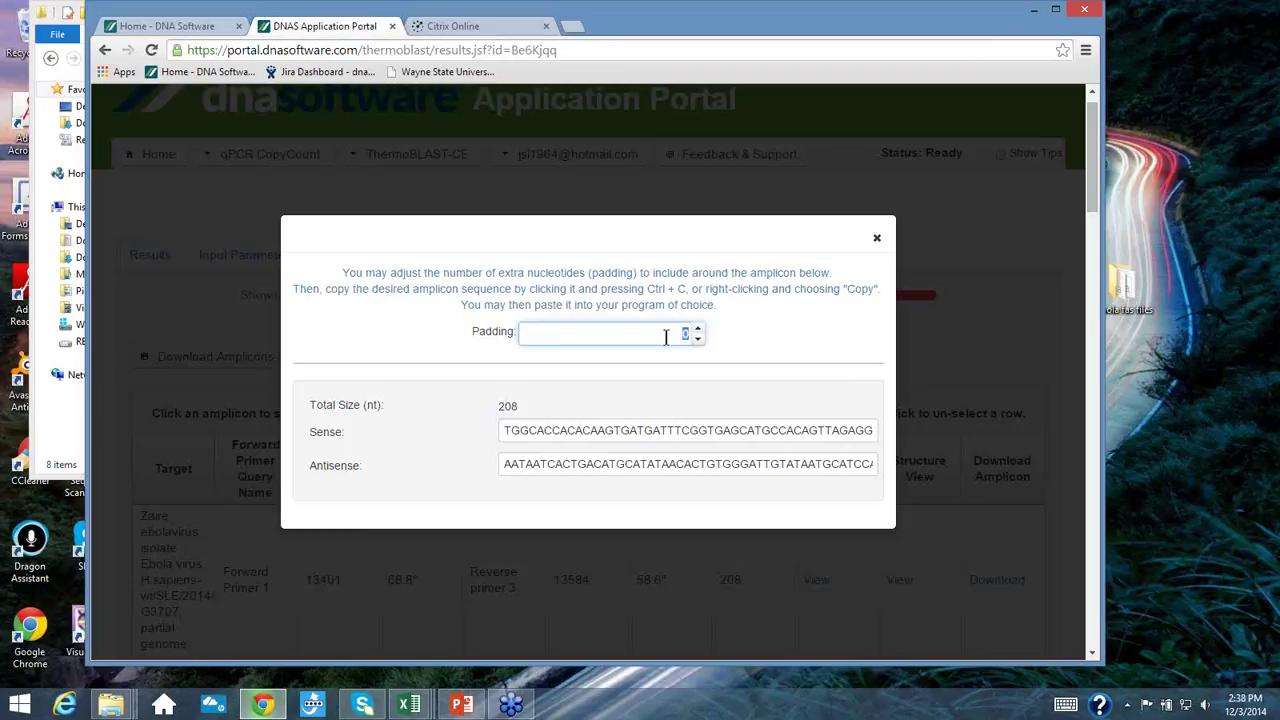
type("100")
left_click(580, 433)
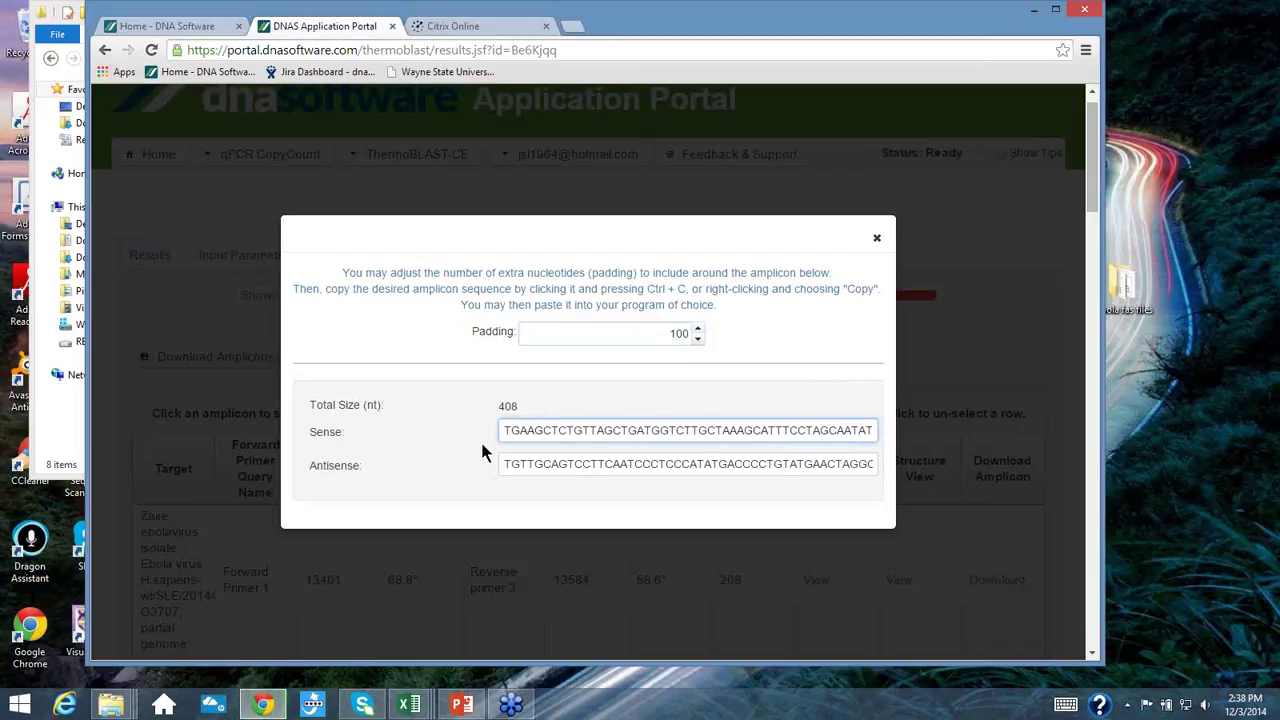
left_click(573, 429)
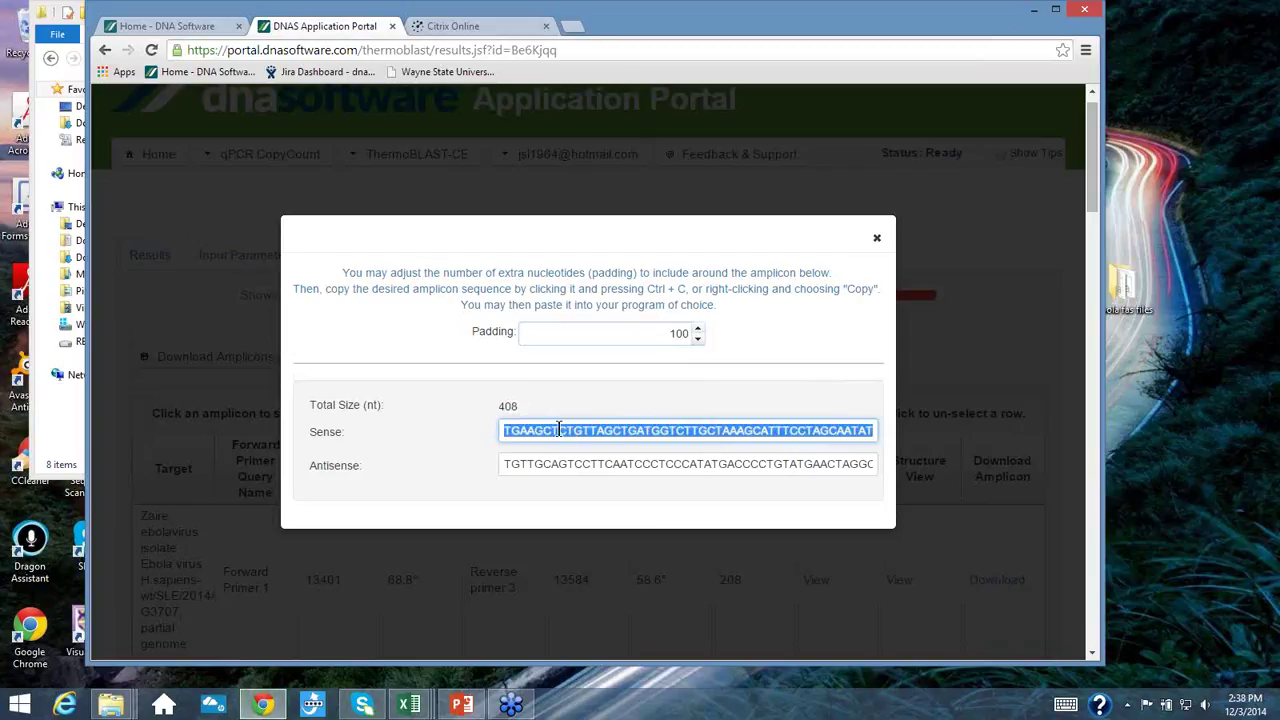
left_click(880, 248)
left_click(876, 240)
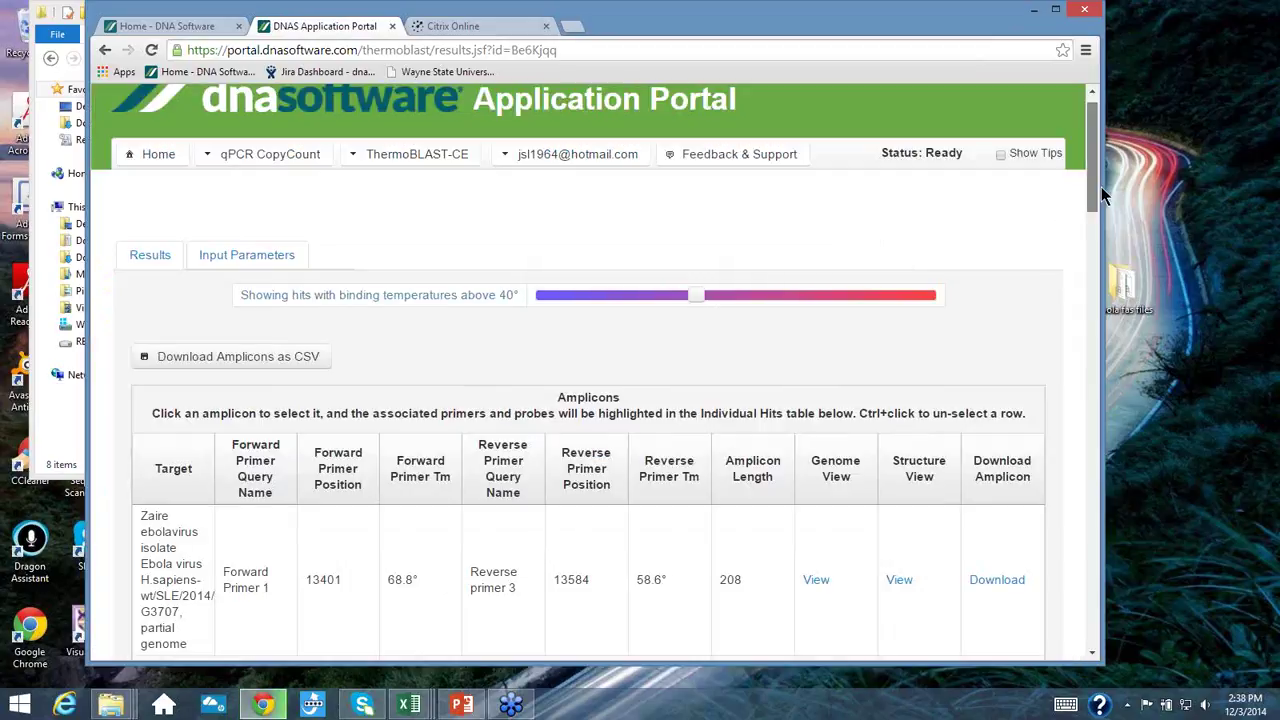
- Download the amplicon table as a CSV and open the Downloads folder in File Explorer
left_click_drag(1101, 187, 1092, 100)
left_click(225, 388)
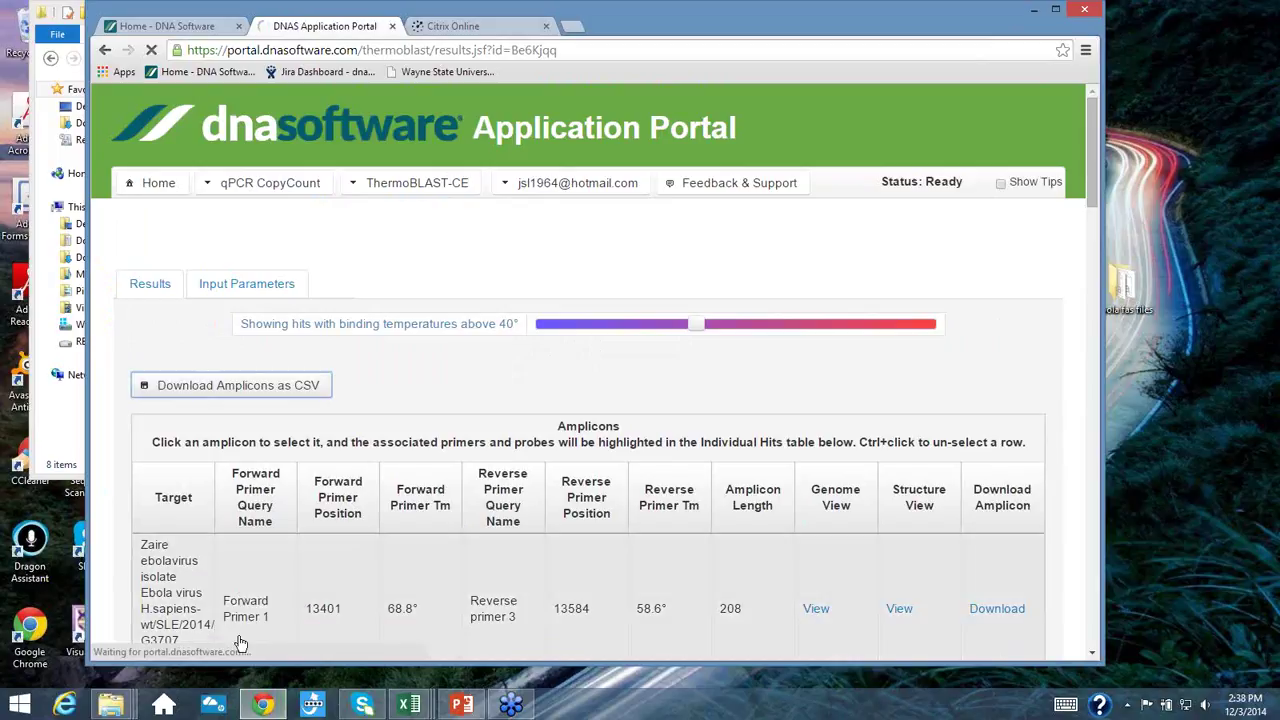
left_click(163, 706)
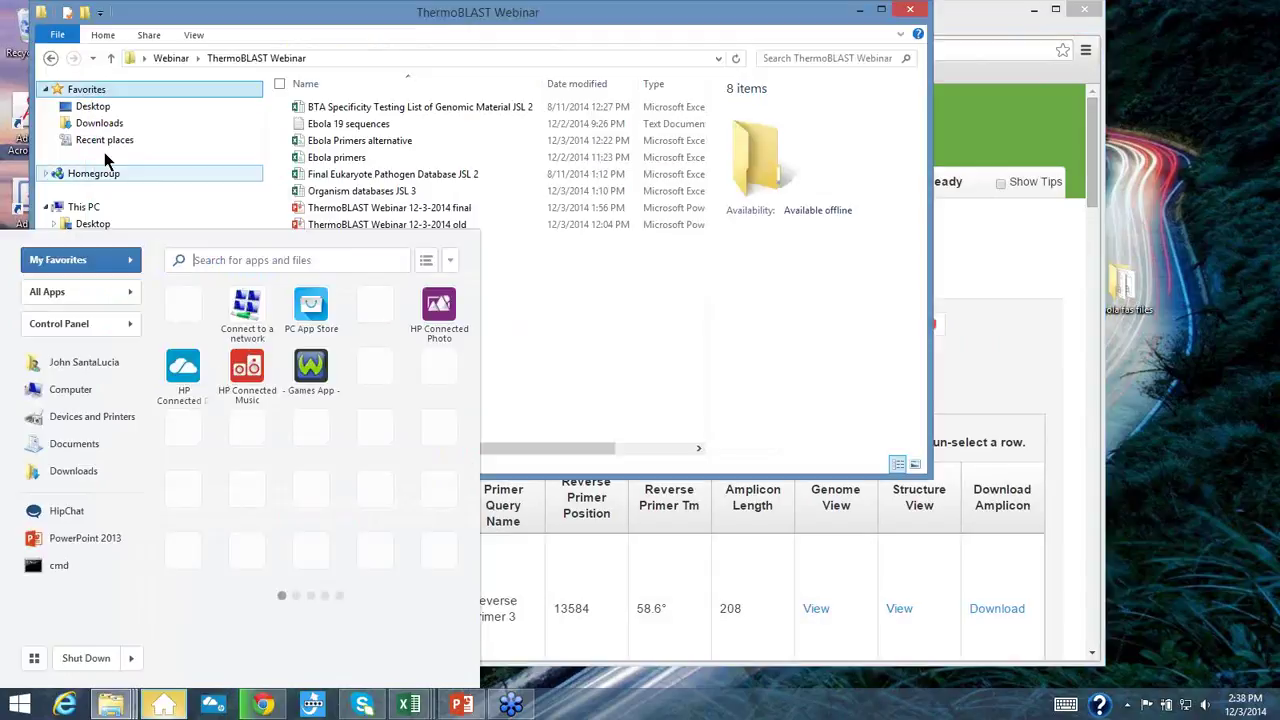
left_click(99, 123)
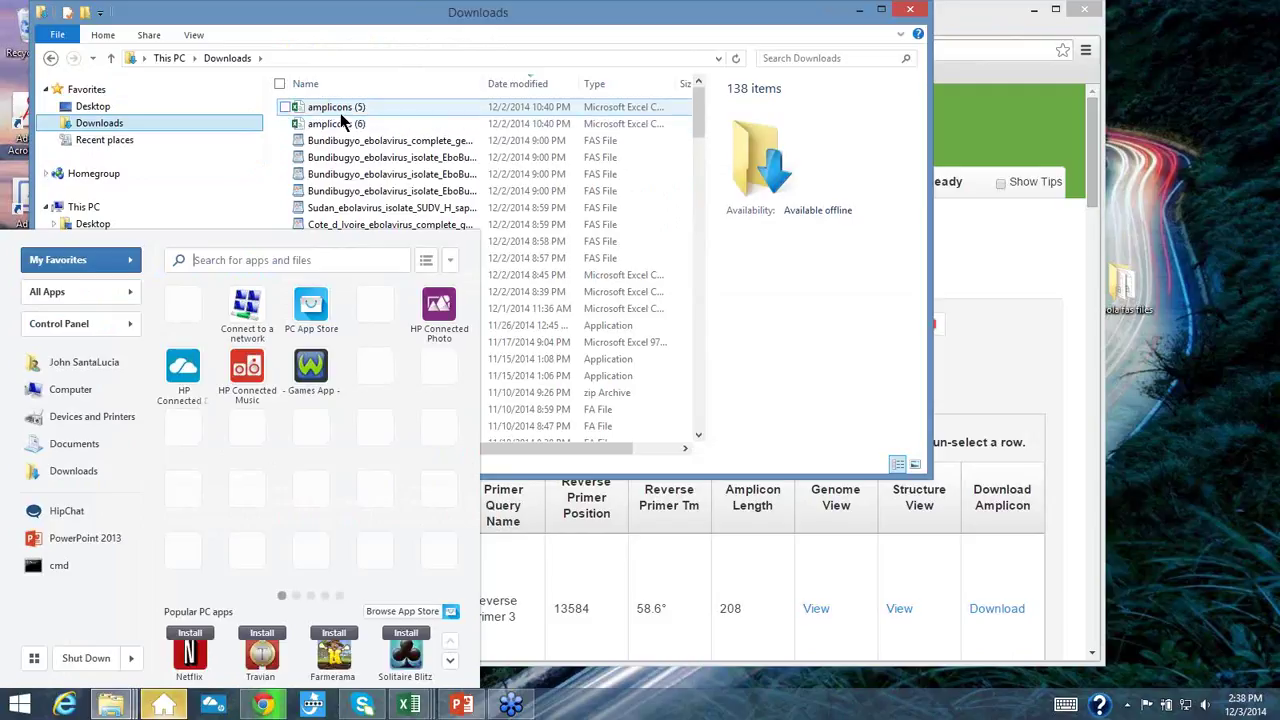
- Move the browser window aside and select the amplicons (5) CSV file in Downloads
left_click(1010, 123)
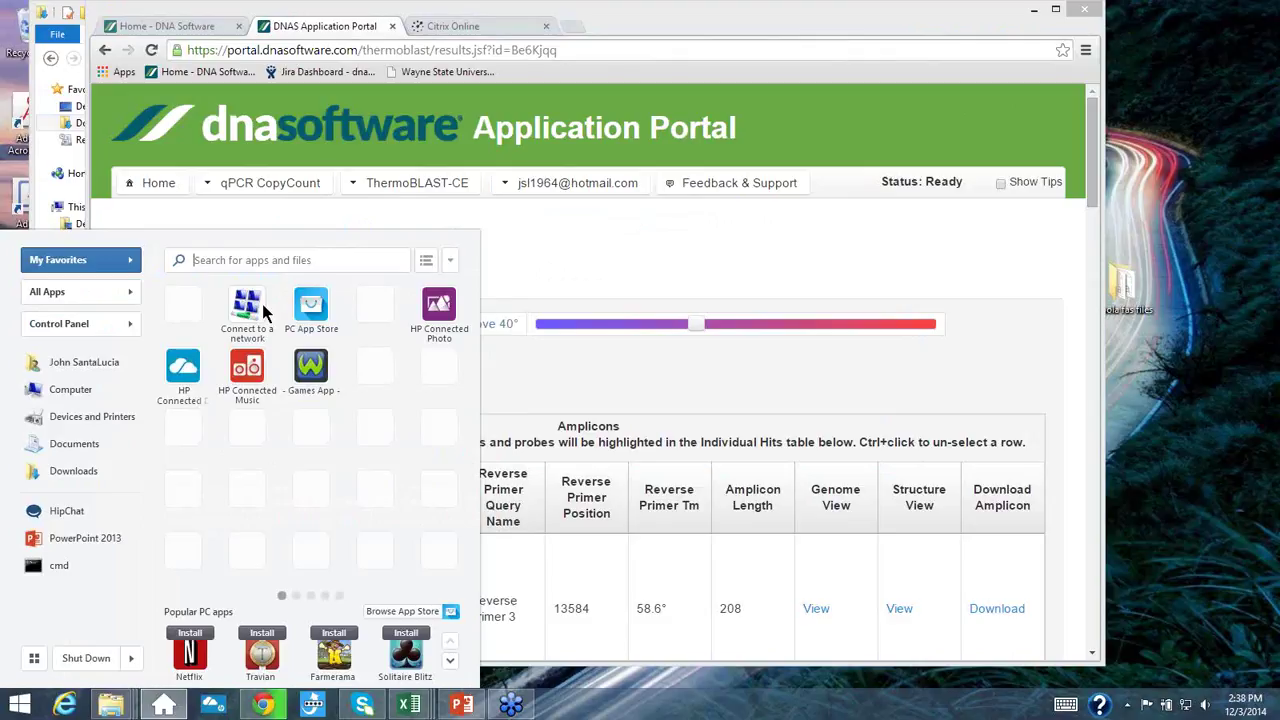
left_click(665, 31)
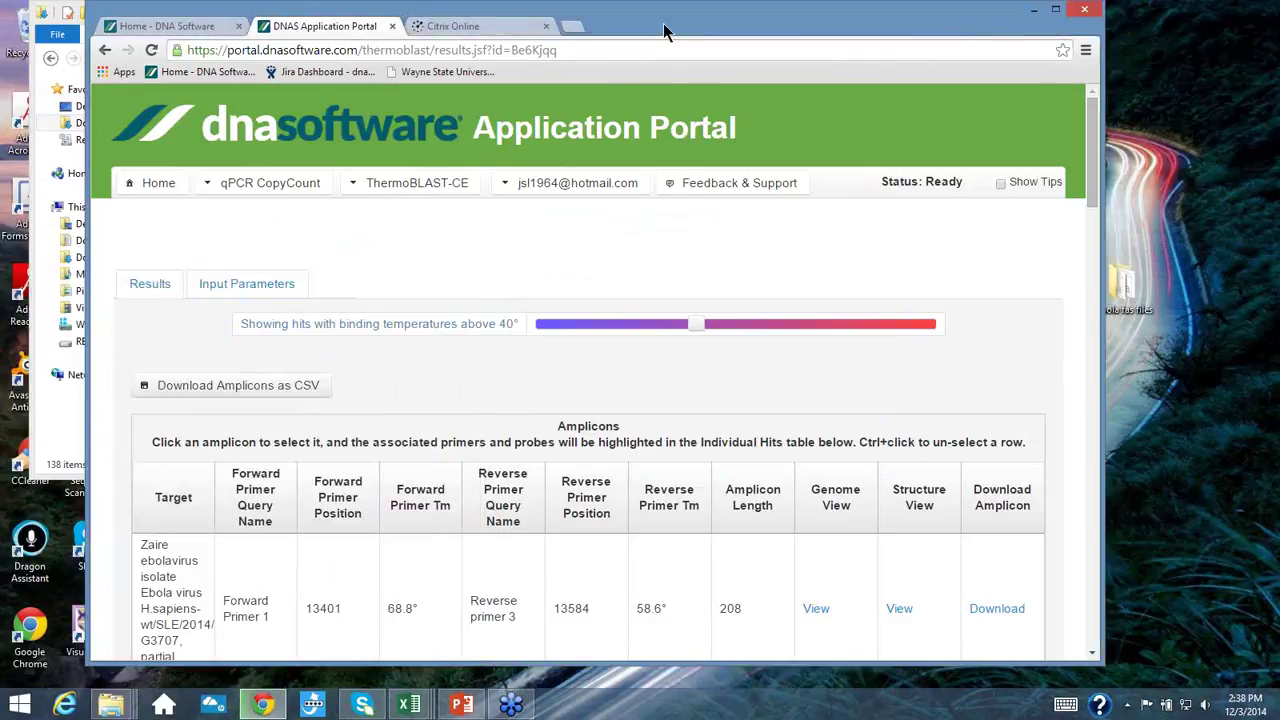
left_click_drag(663, 23, 824, 30)
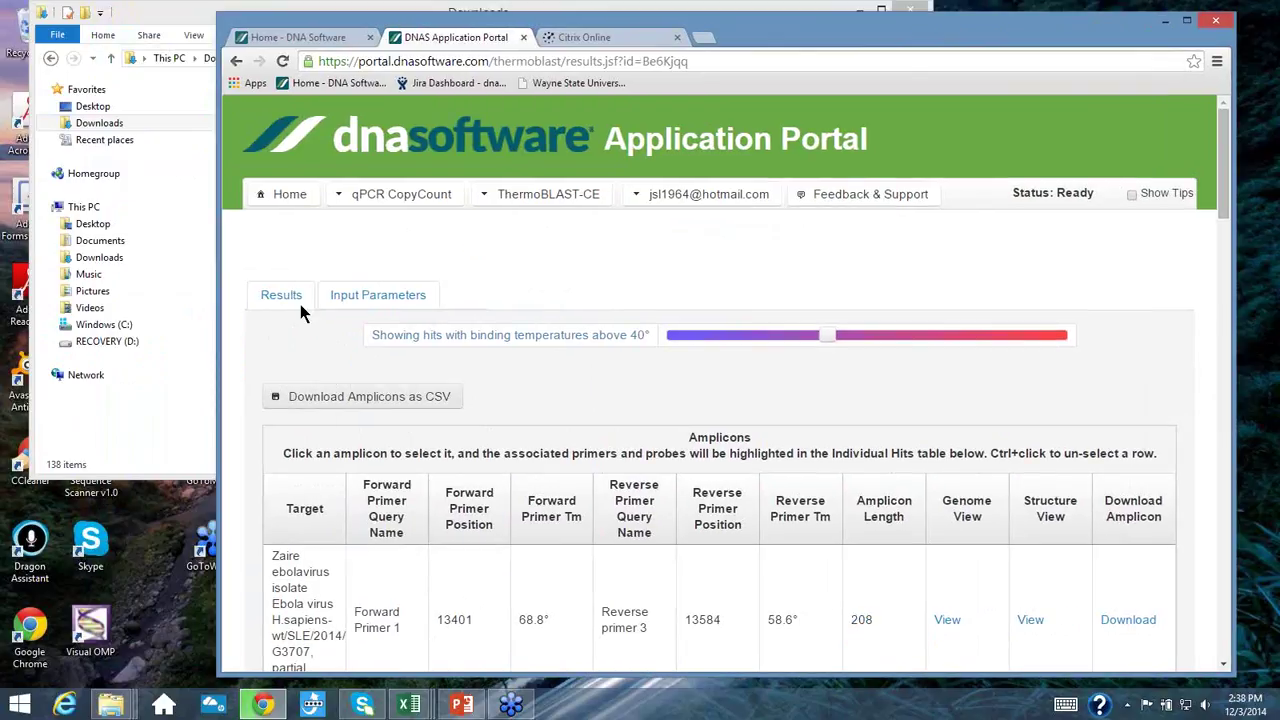
left_click(200, 300)
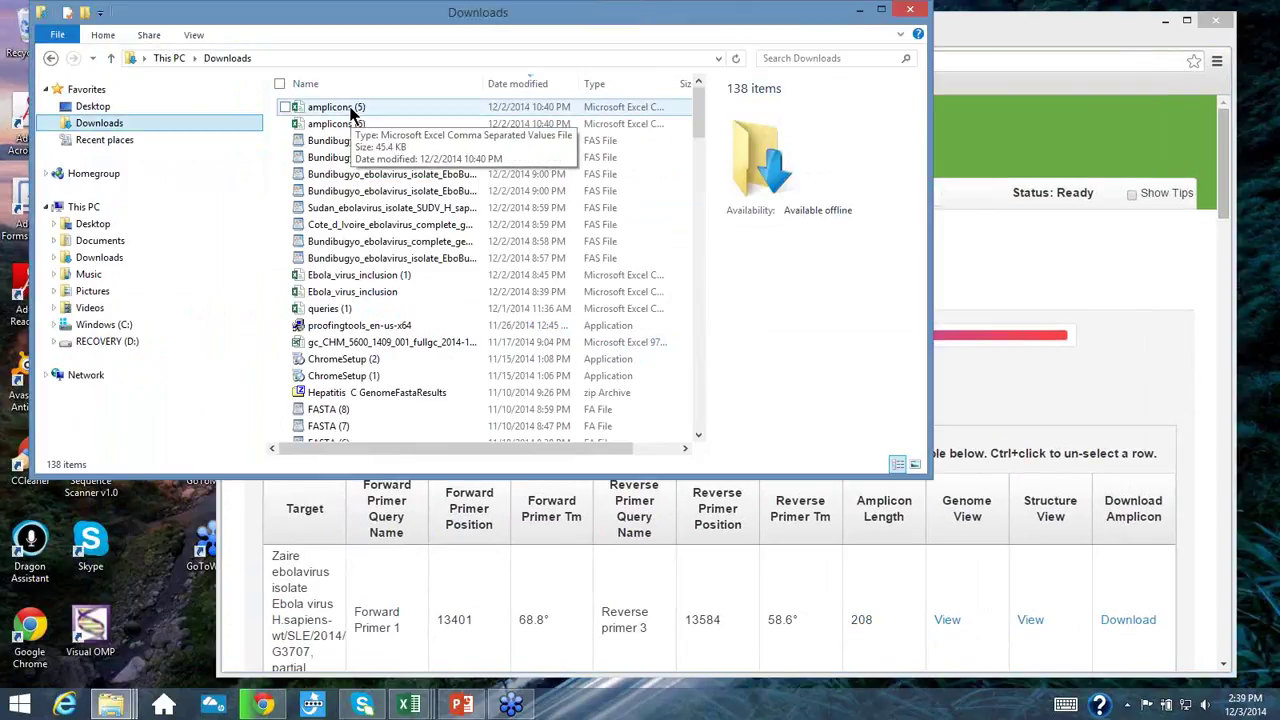
left_click(351, 114)
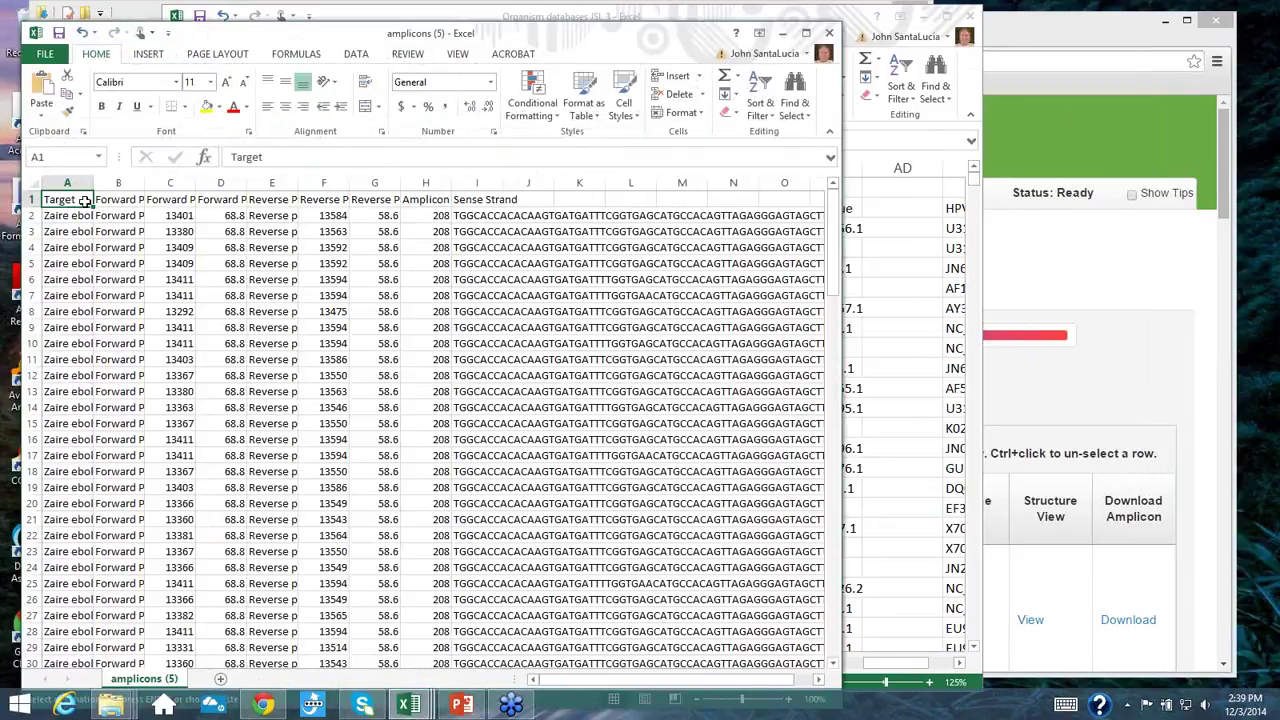
- Widen column A to show the full target names and scroll through the amplicon rows
left_click_drag(91, 183, 608, 167)
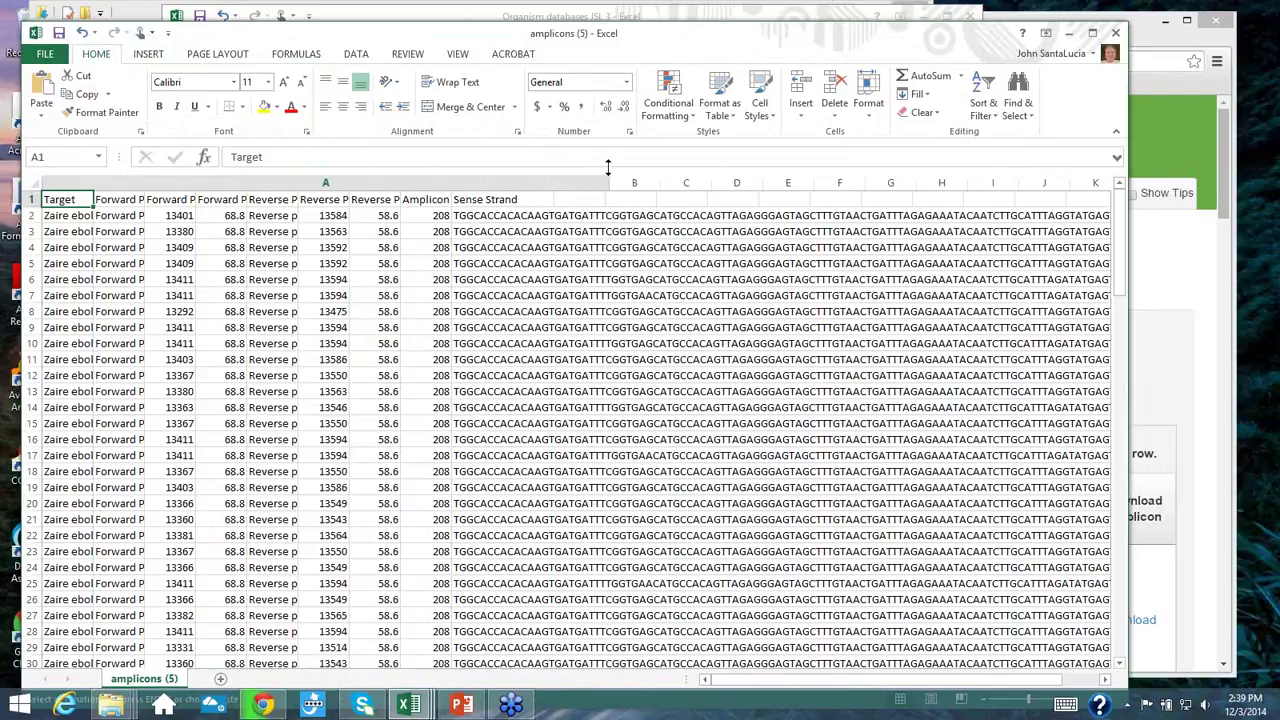
left_click_drag(1120, 210, 1120, 210)
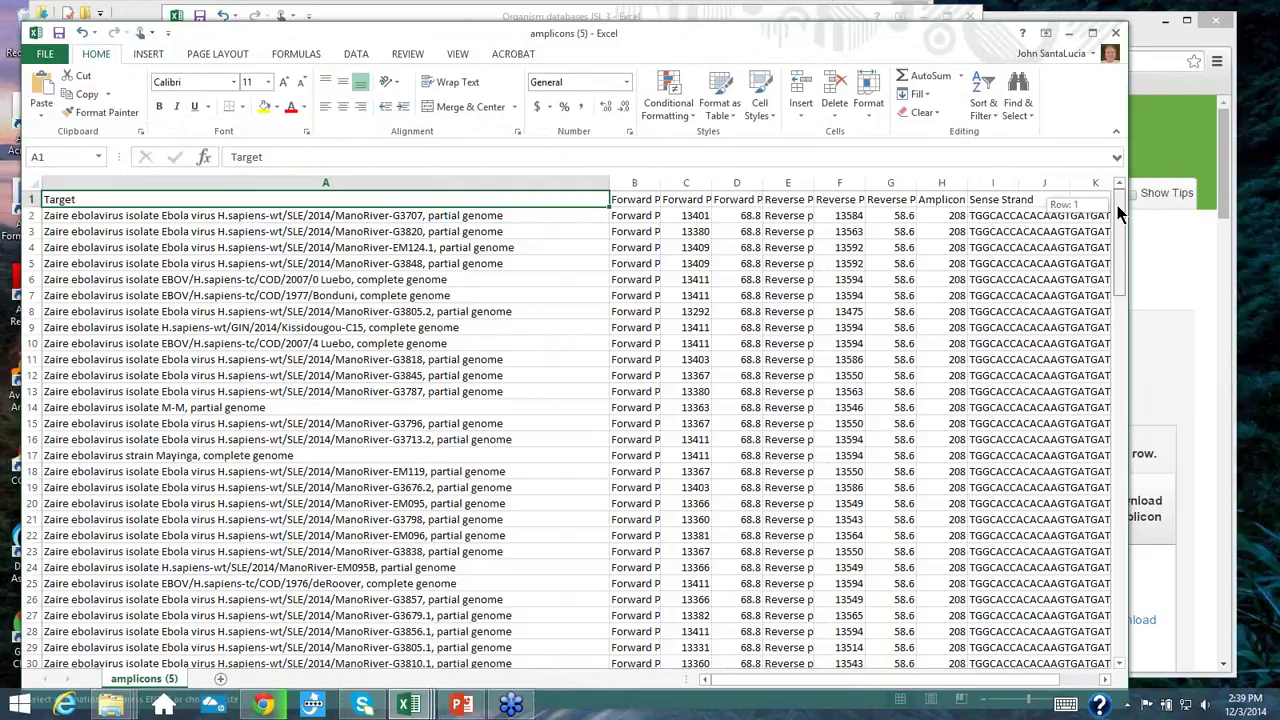
left_click_drag(1120, 210, 1120, 594)
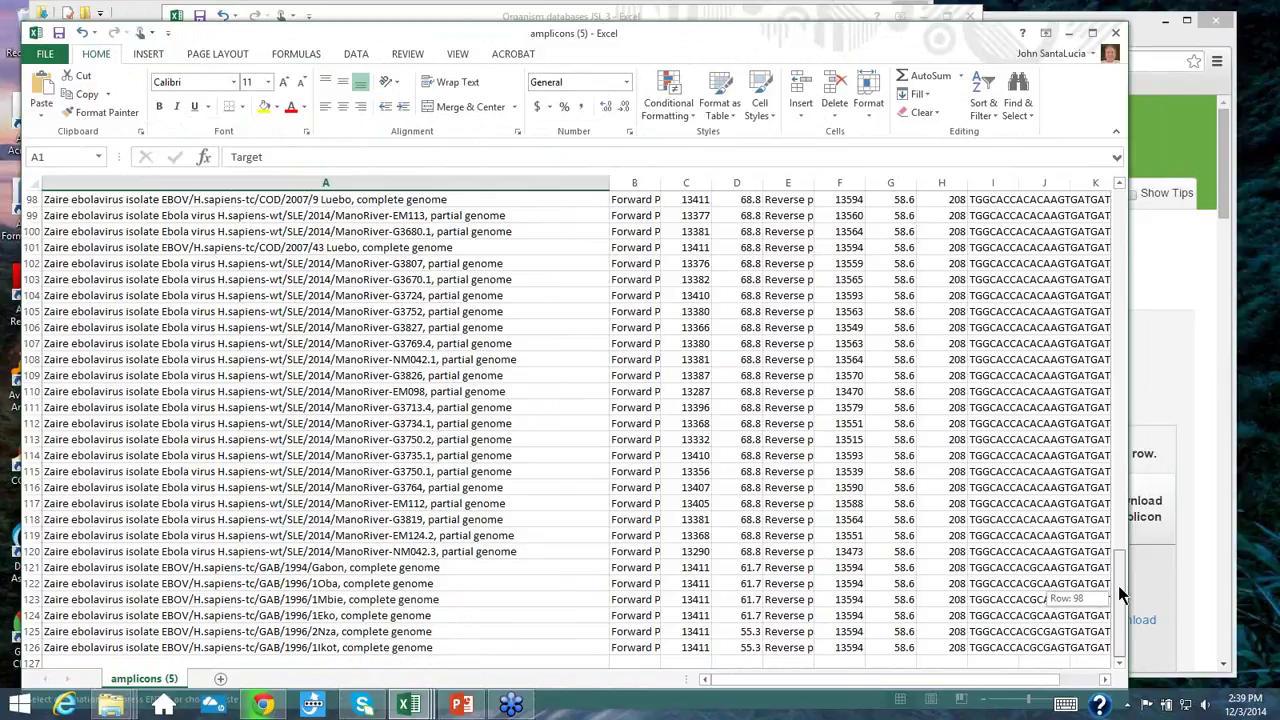
left_click_drag(1118, 593, 1120, 195)
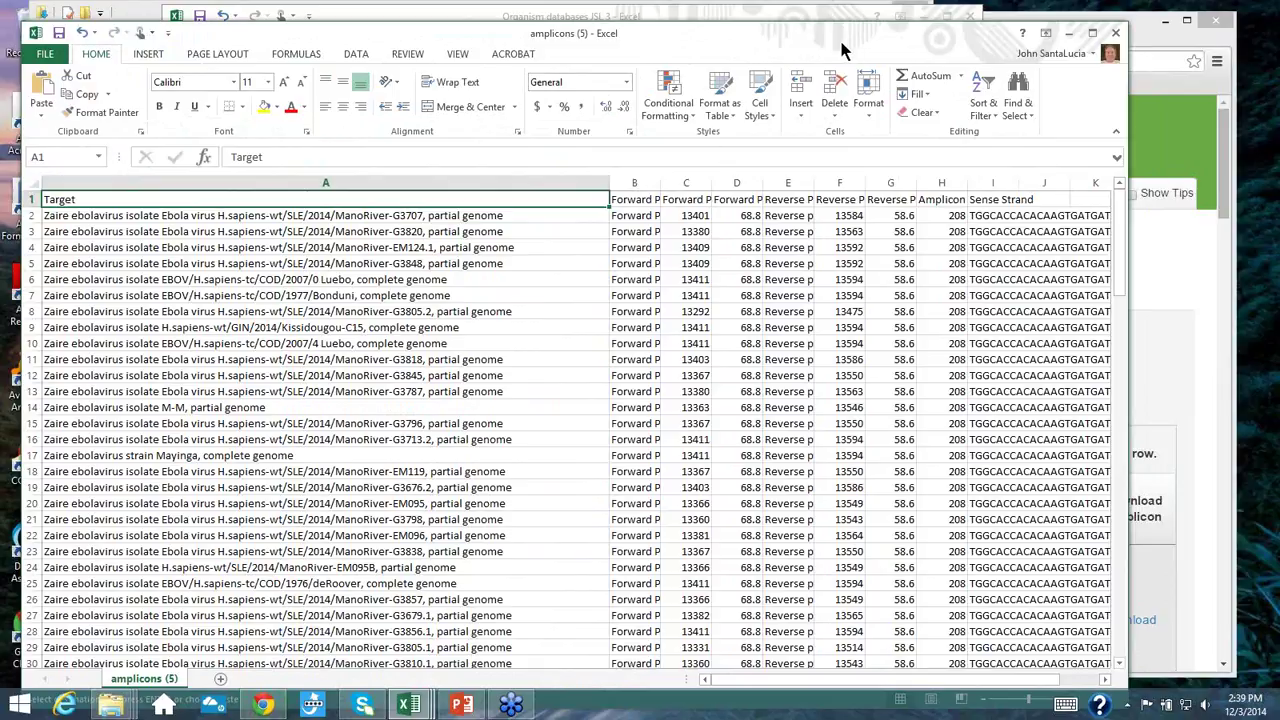
- Close the amplicons spreadsheet with Don't Save and bring the portal results page forward
left_click_drag(841, 43, 819, 26)
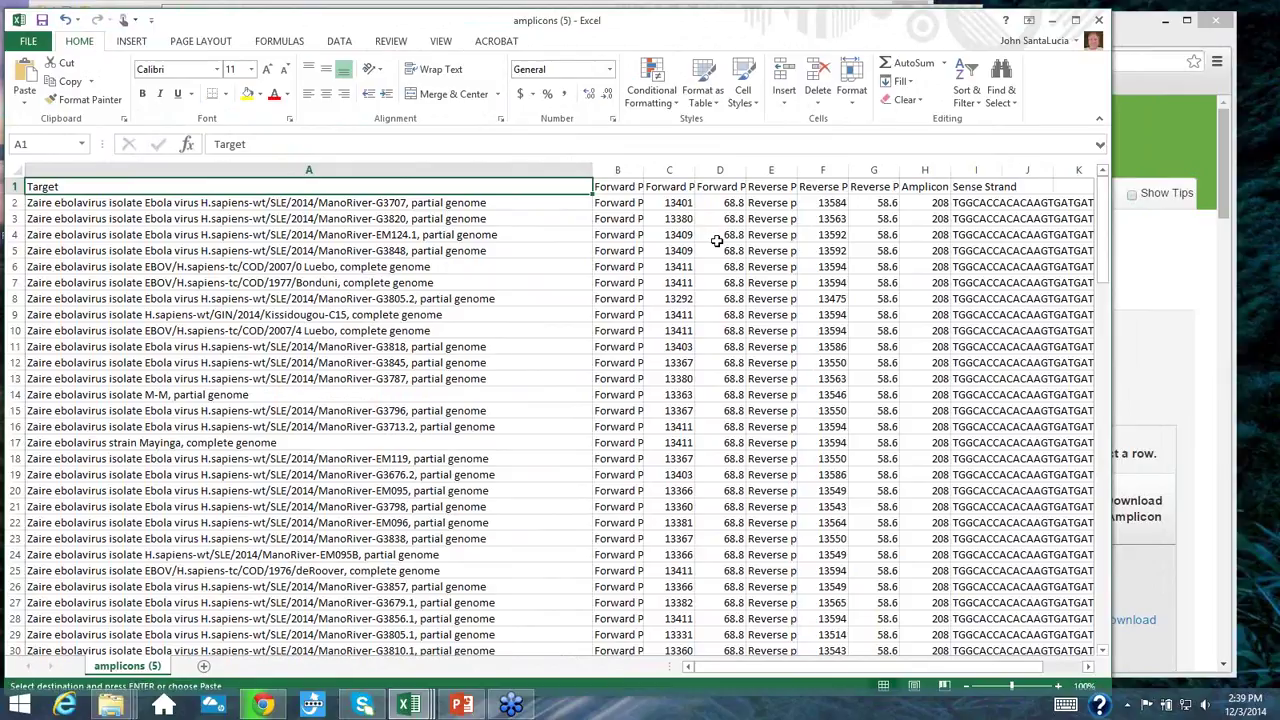
left_click(1101, 20)
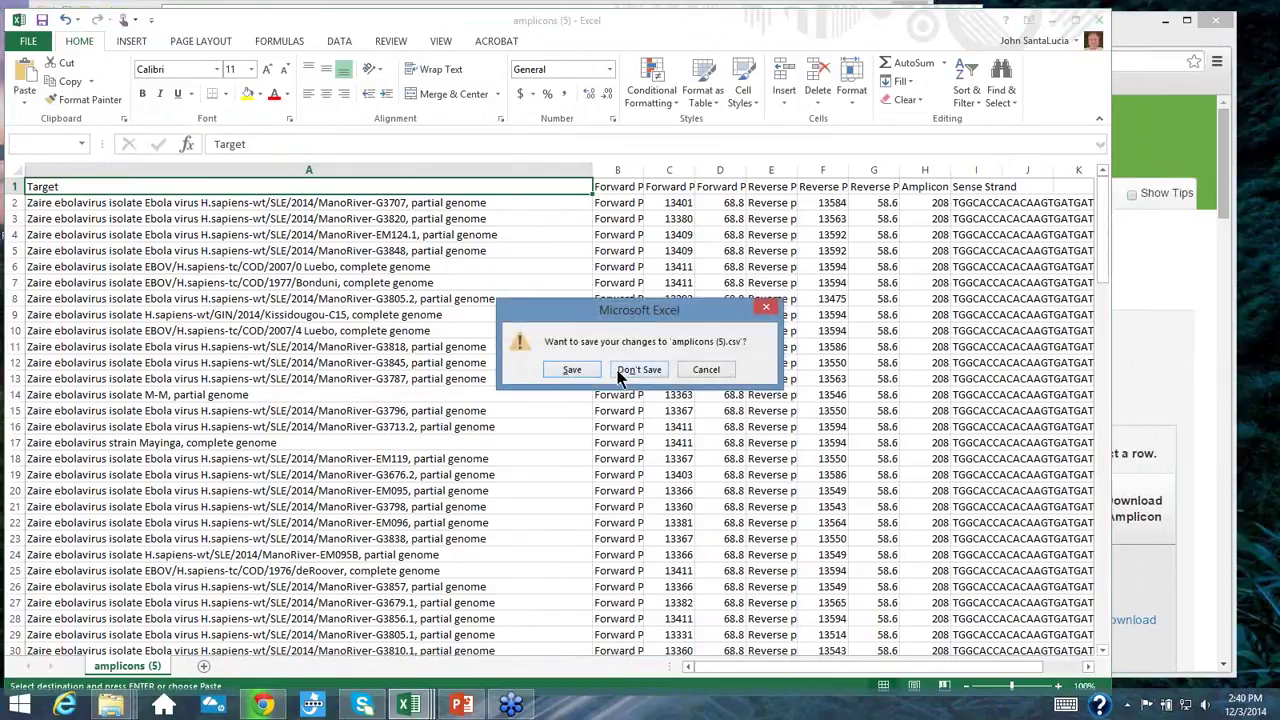
left_click(639, 370)
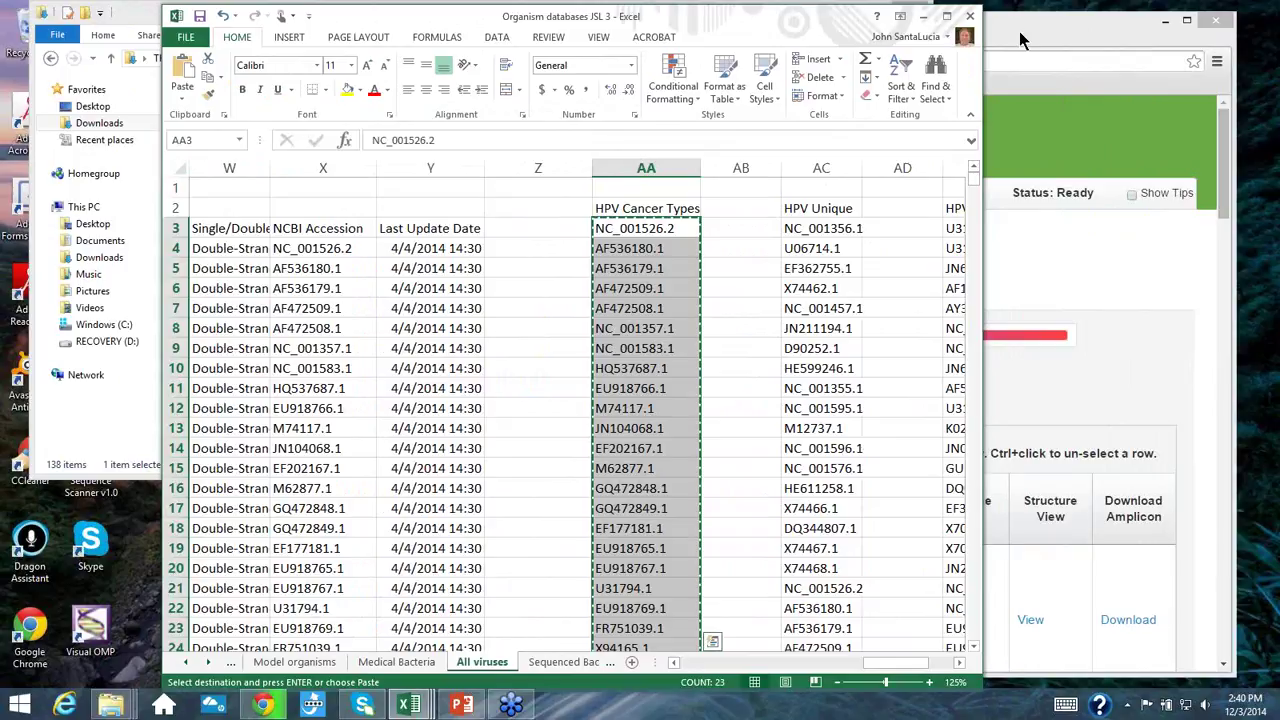
left_click(1019, 33)
- Scroll the amplicon results table, then switch back to the PowerPoint presentation
mouse_move(1223, 165)
left_mouse_down()
mouse_move(1237, 272)
mouse_move(1211, 373)
mouse_move(1208, 295)
mouse_move(1157, 257)
mouse_move(1226, 184)
mouse_move(1224, 149)
left_mouse_up()
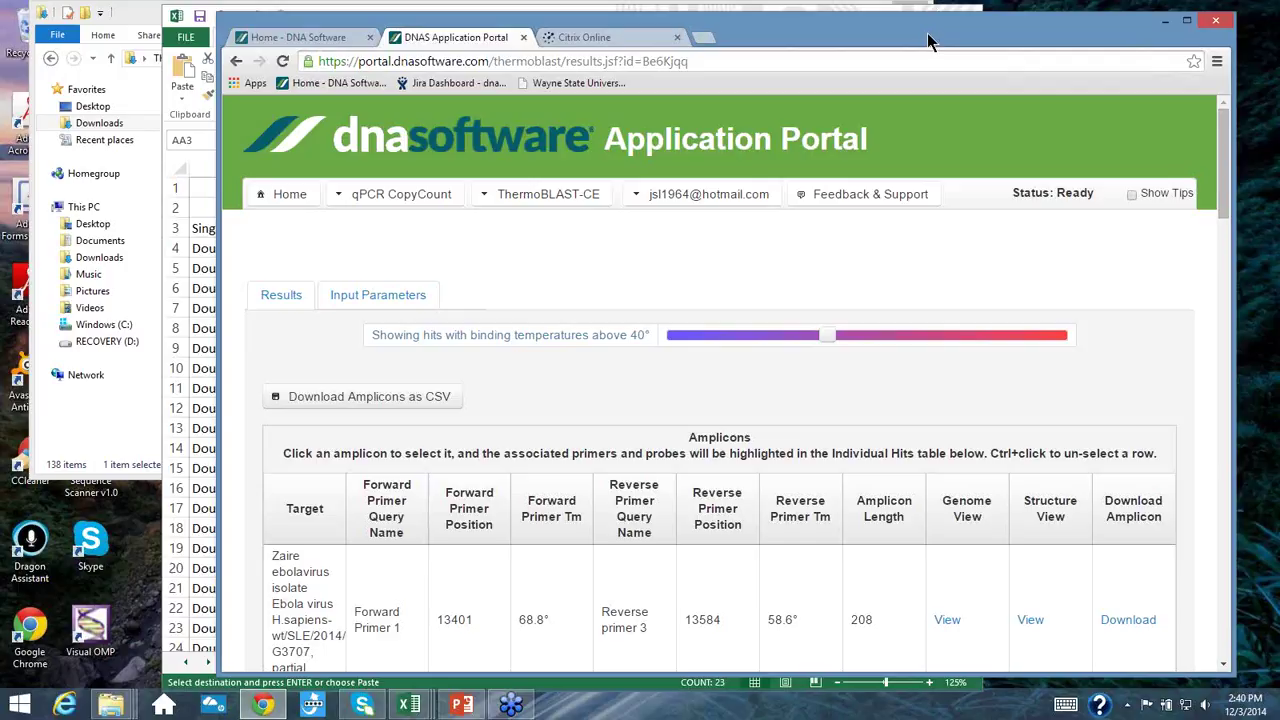
left_click(406, 629)
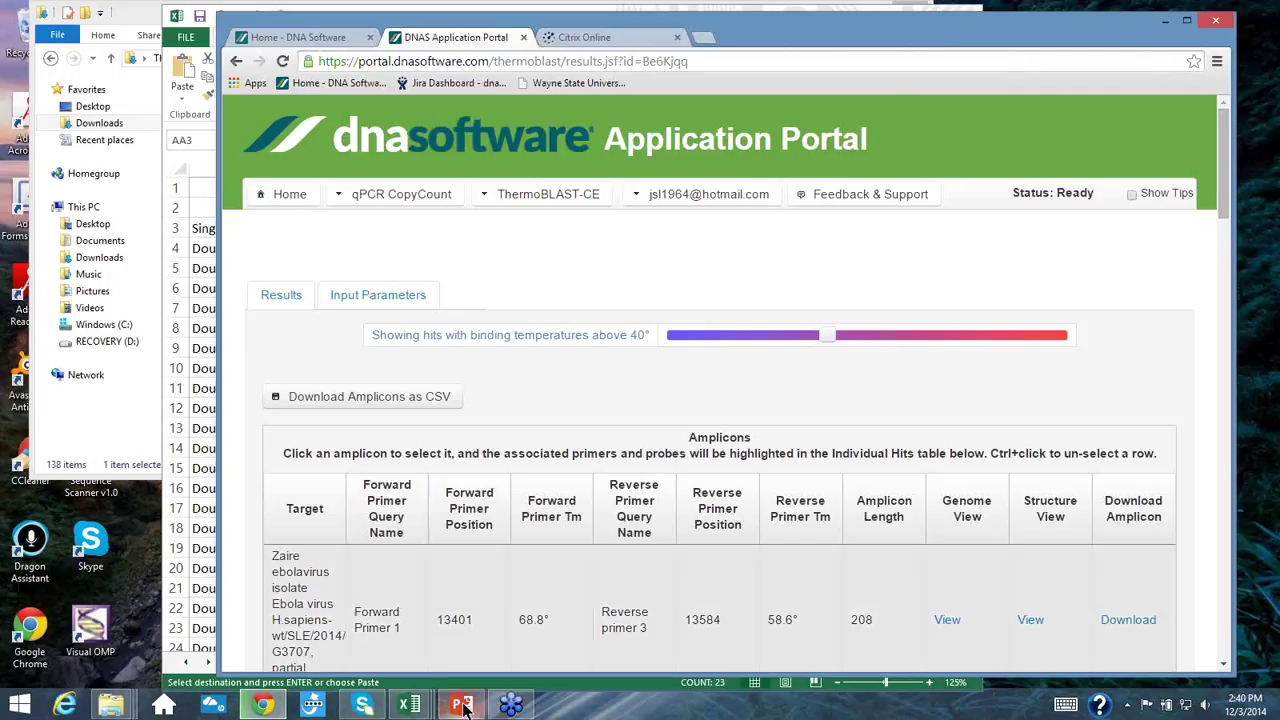
left_click(463, 706)
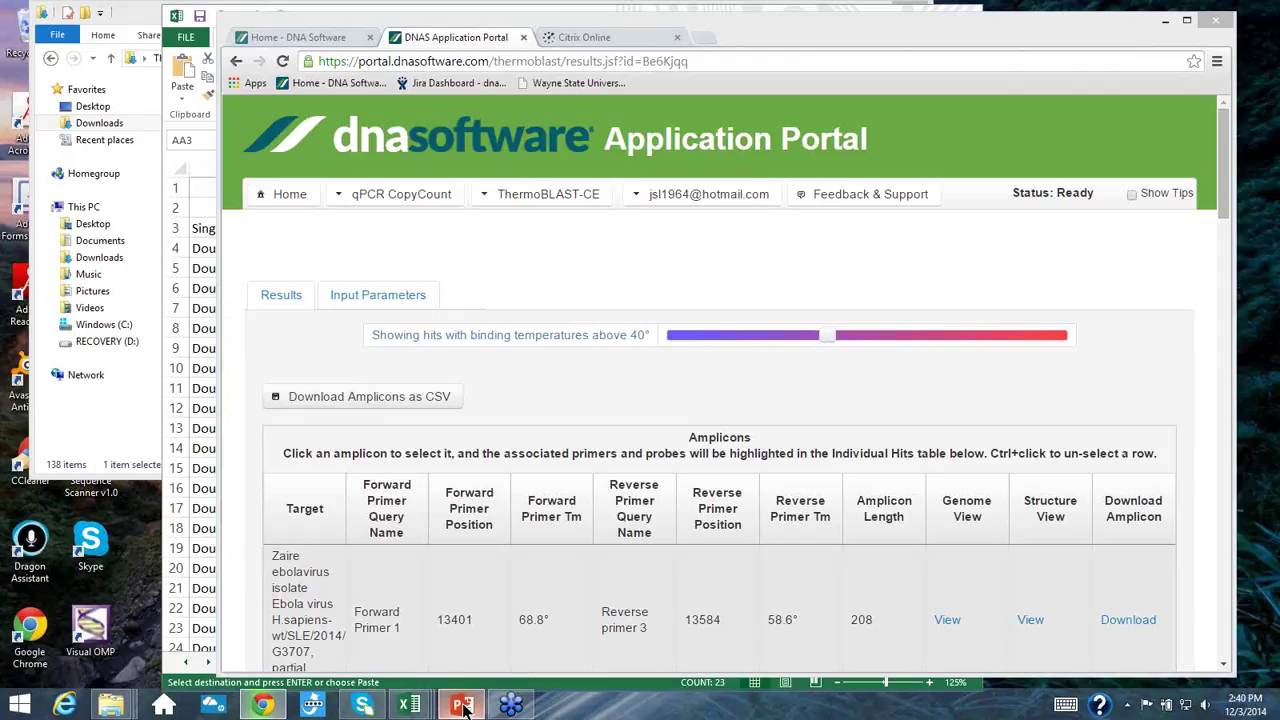
- Start the slide show from slide 17, Basic pricing tier, and advance to slide 18, Pro tier
scroll(376, 357, "down", 5)
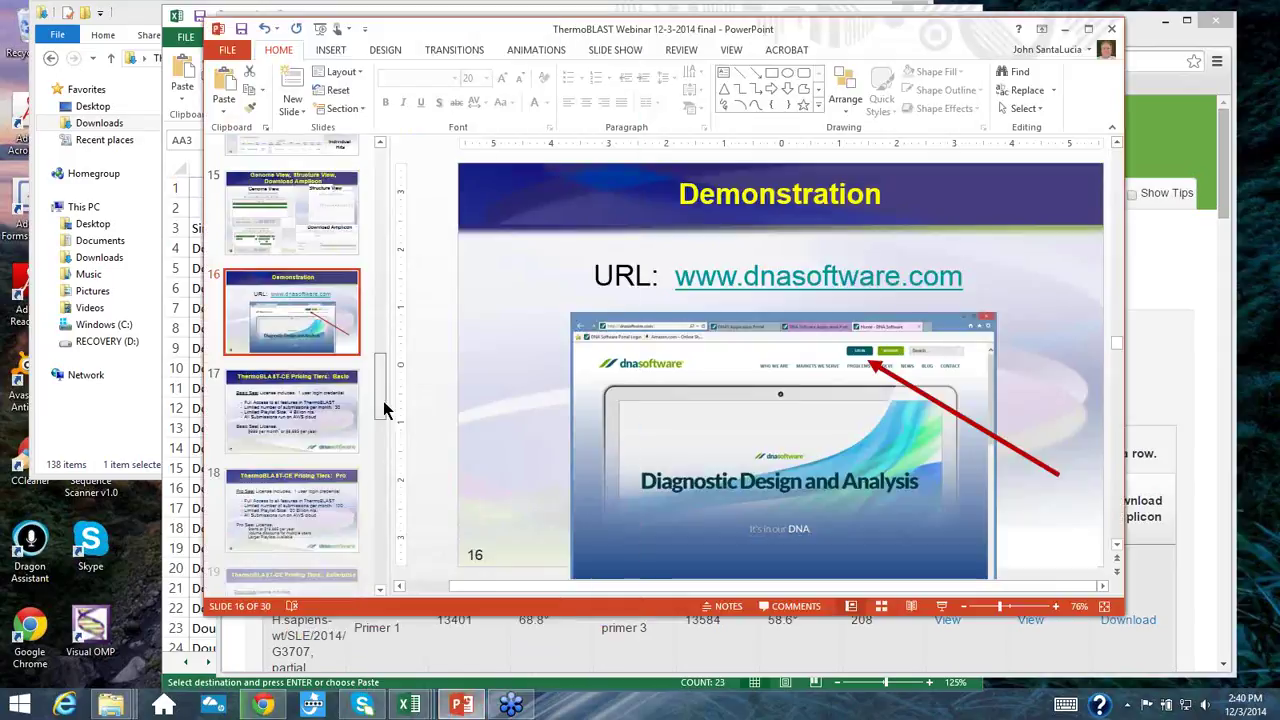
left_click(330, 206)
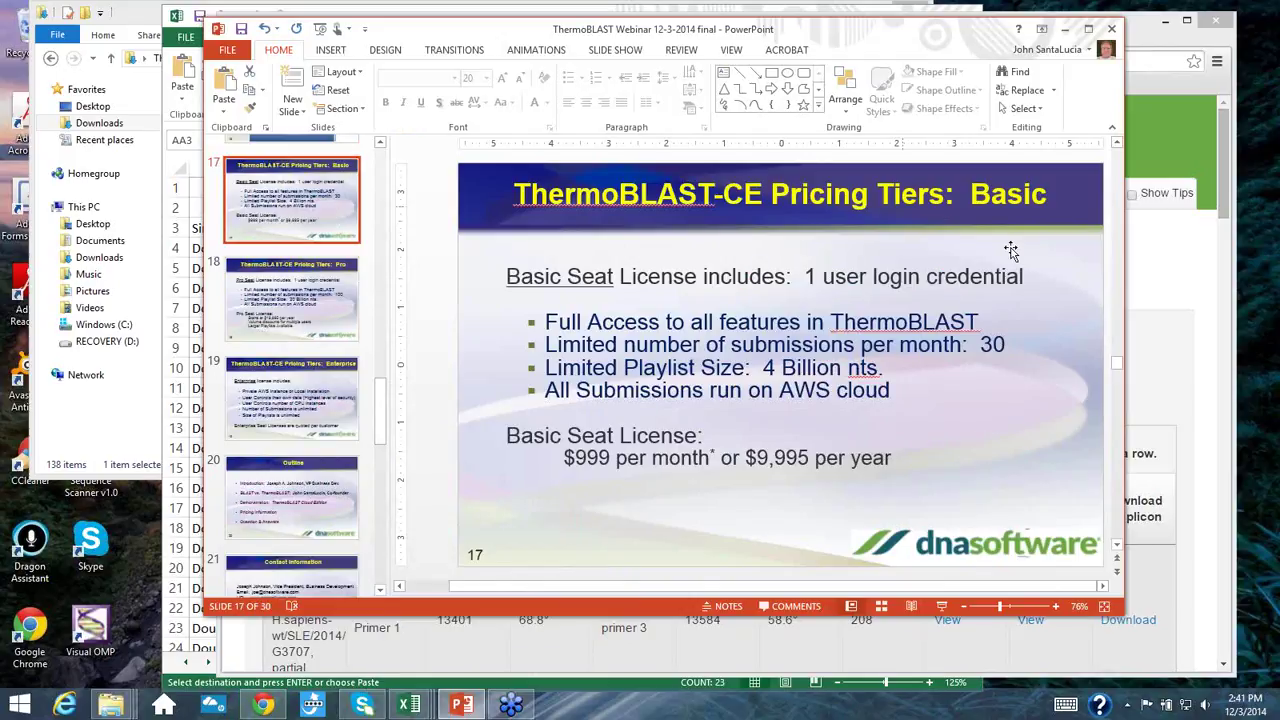
left_click(941, 606)
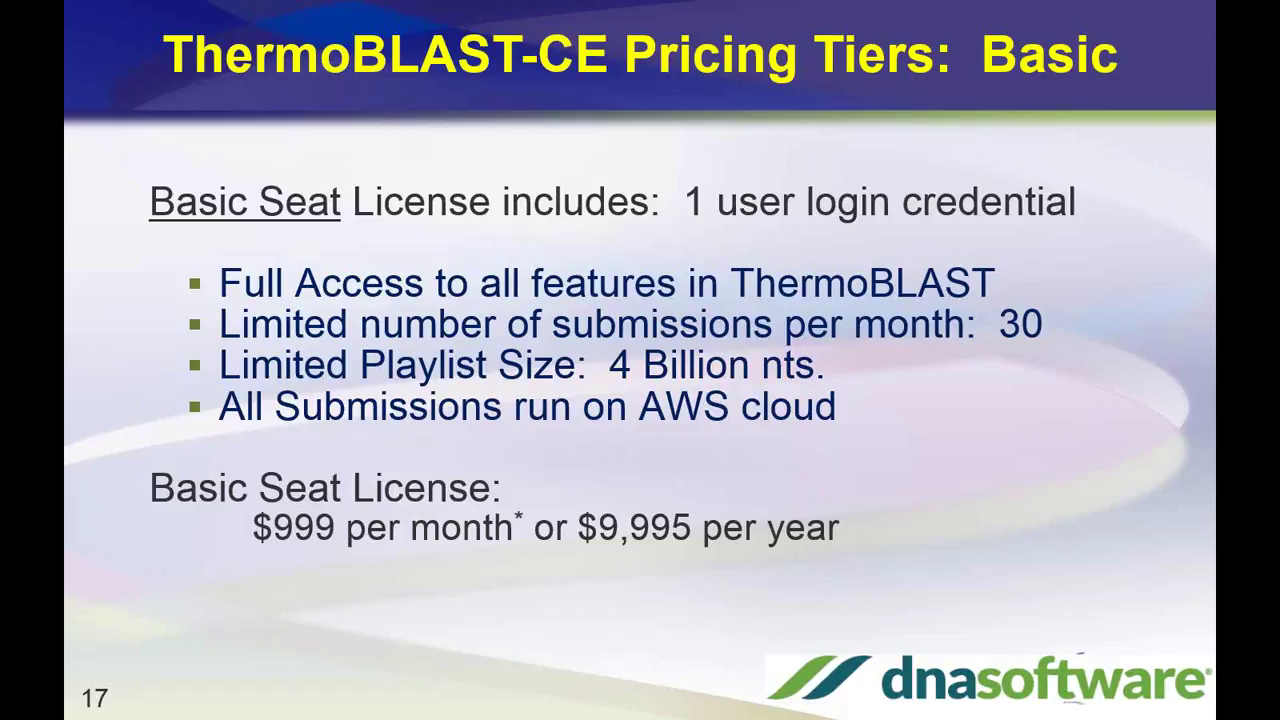
key("Right")
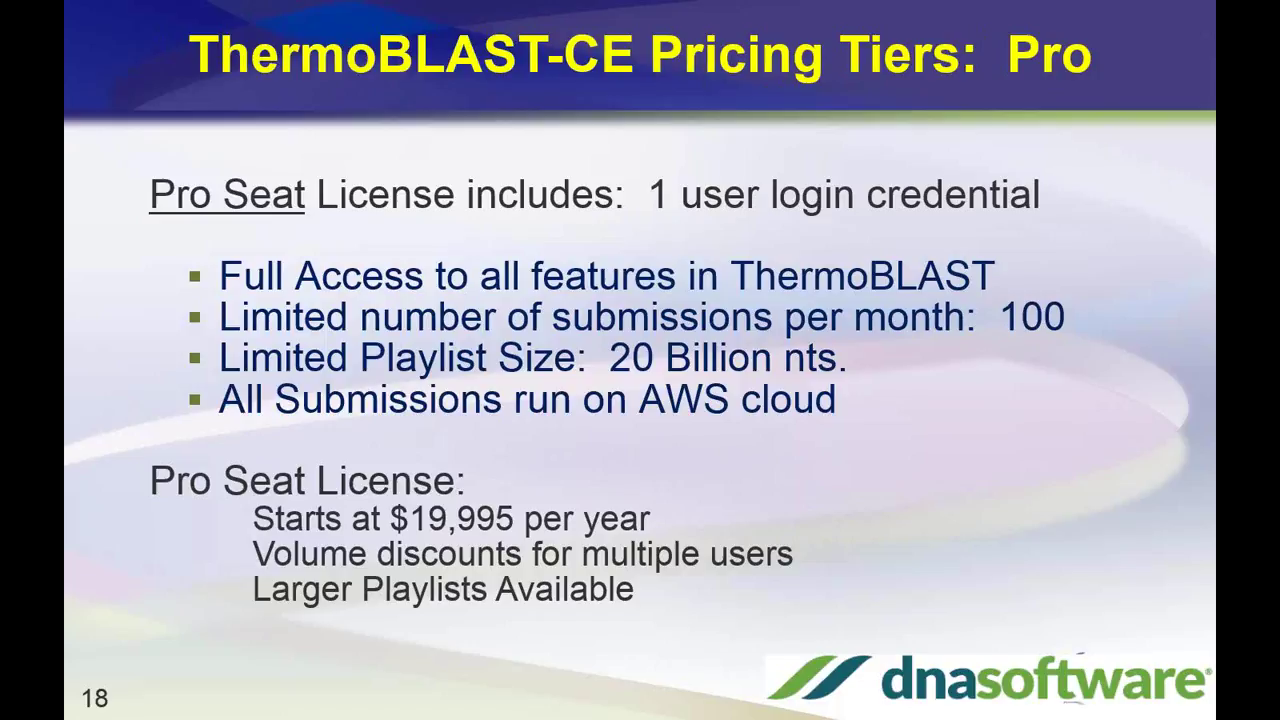
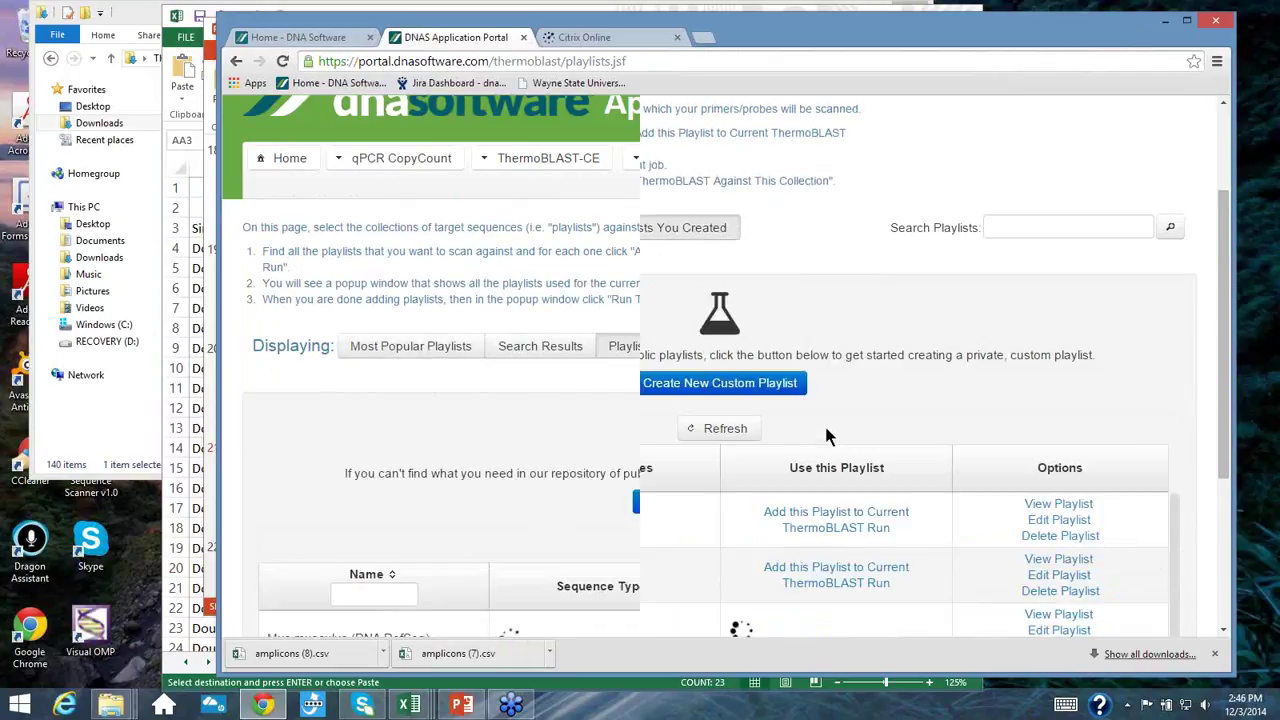
- Open a blank custom playlist form and scroll down to its Sequences and Other Playlists tables
left_click(826, 435)
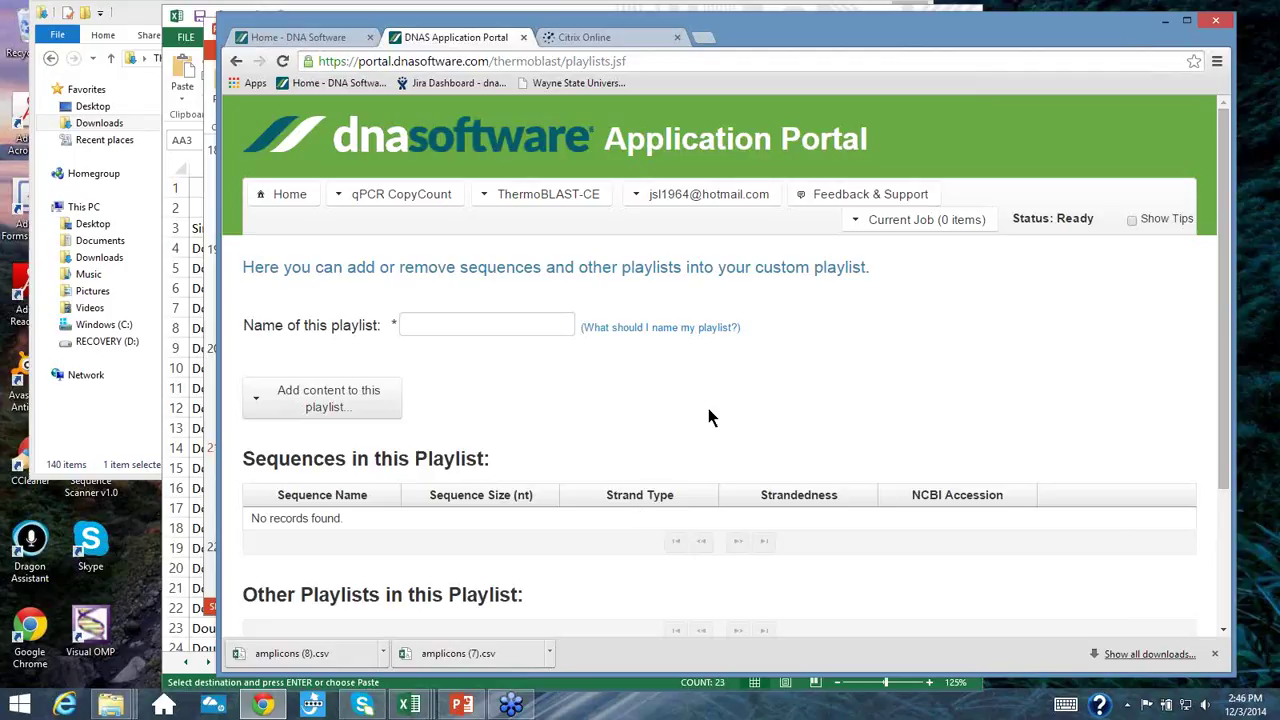
scroll(708, 408, "down", 1)
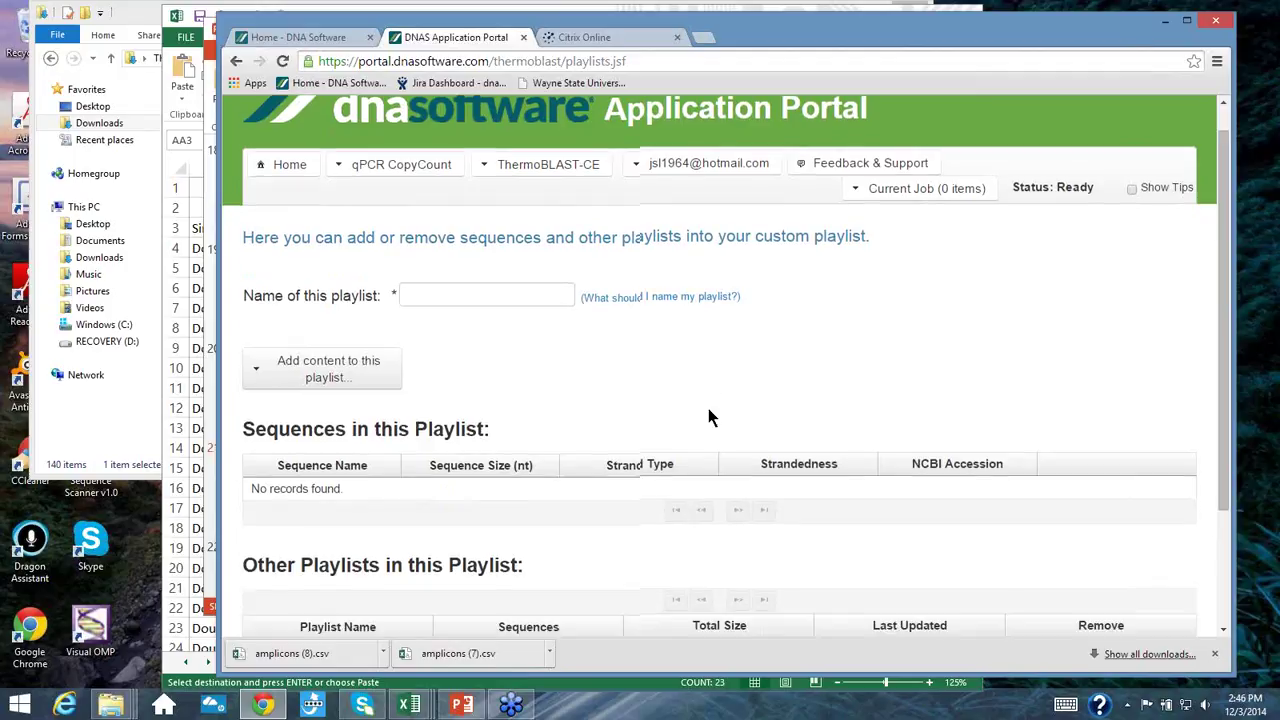
scroll(708, 408, "down", 1)
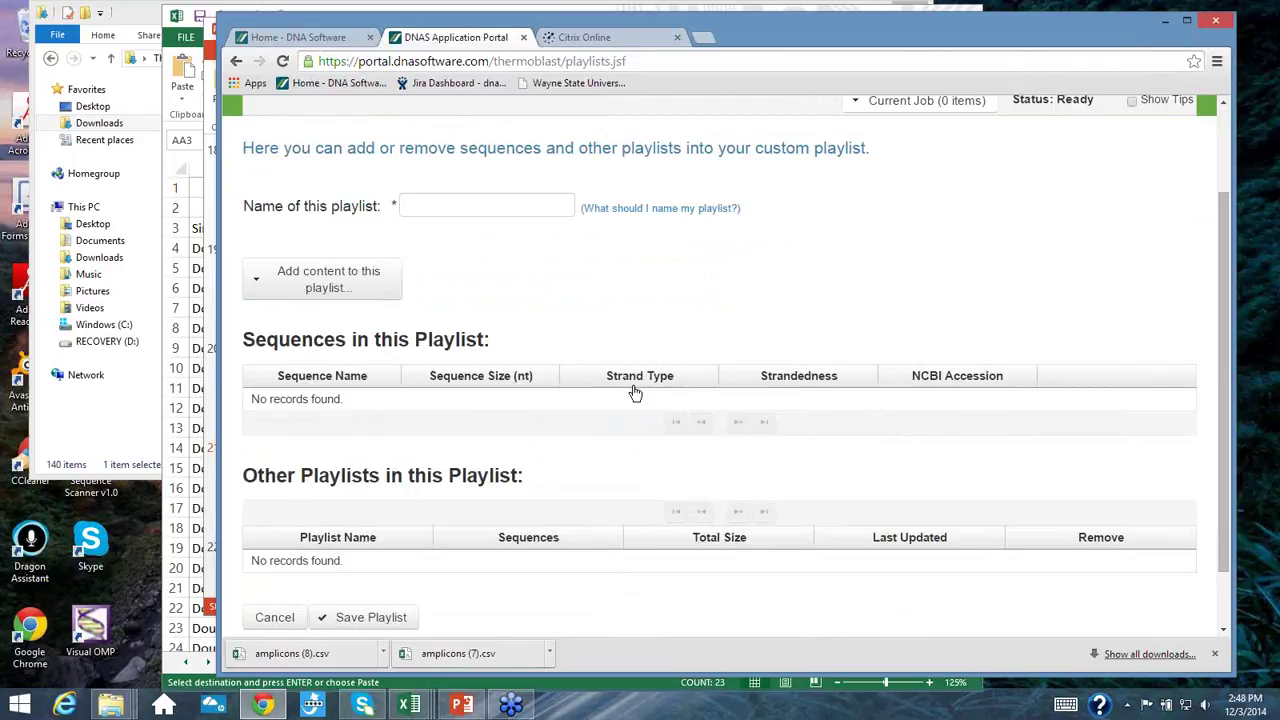
mouse_move(1278, 58)
- Move the browser aside, open the ThermoBLAST Webinar folder, and select the Ebola 19 sequences file
left_click(137, 23)
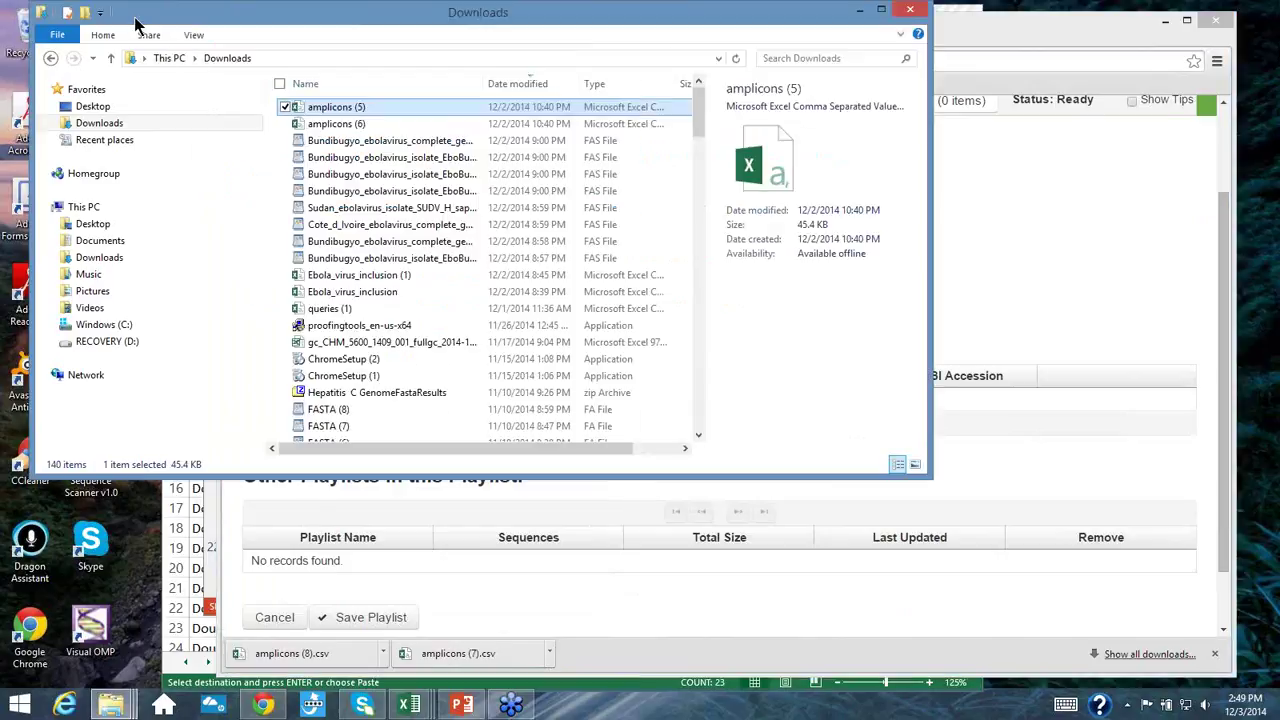
left_click(910, 16)
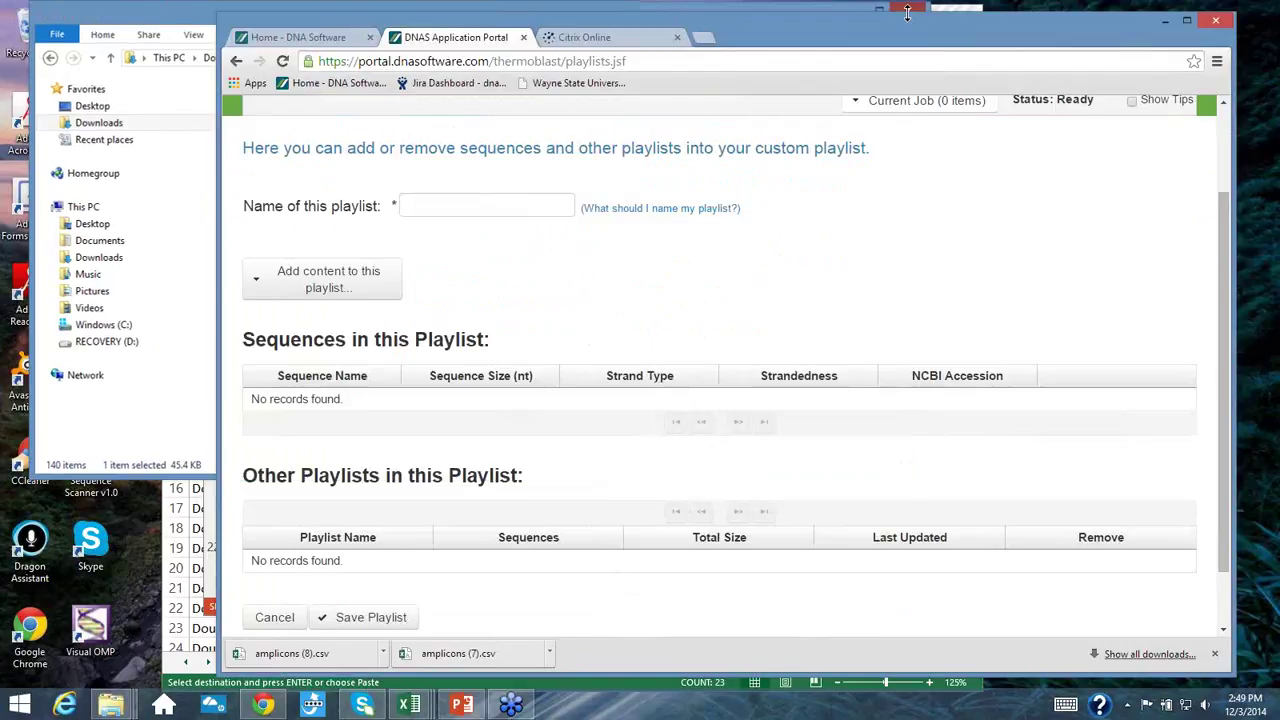
left_click_drag(365, 33, 491, 80)
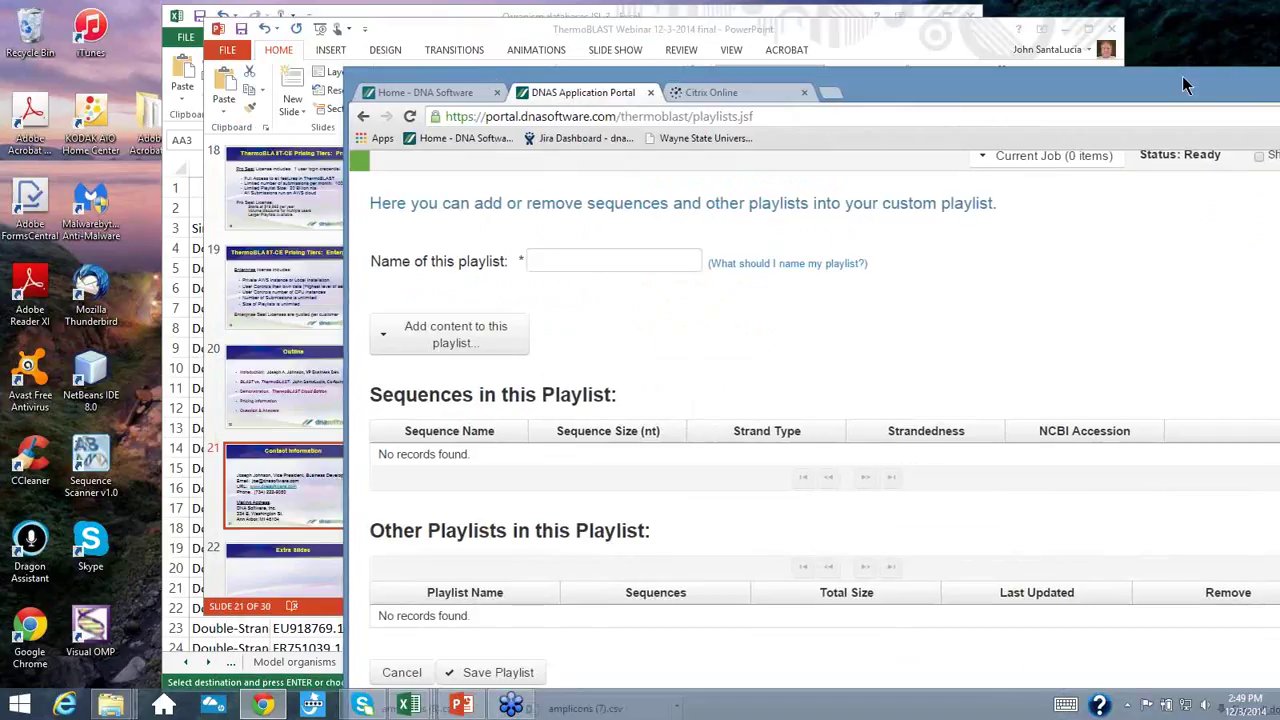
left_click_drag(1182, 76, 987, 100)
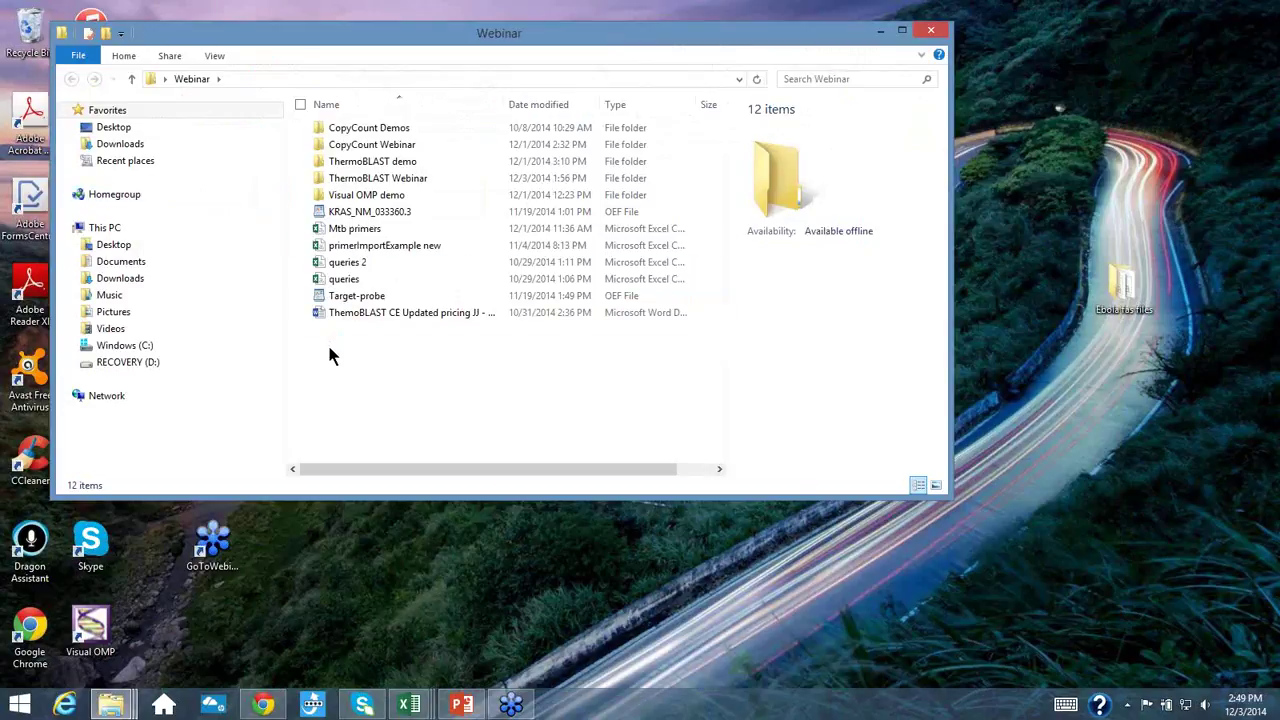
double_click(368, 180)
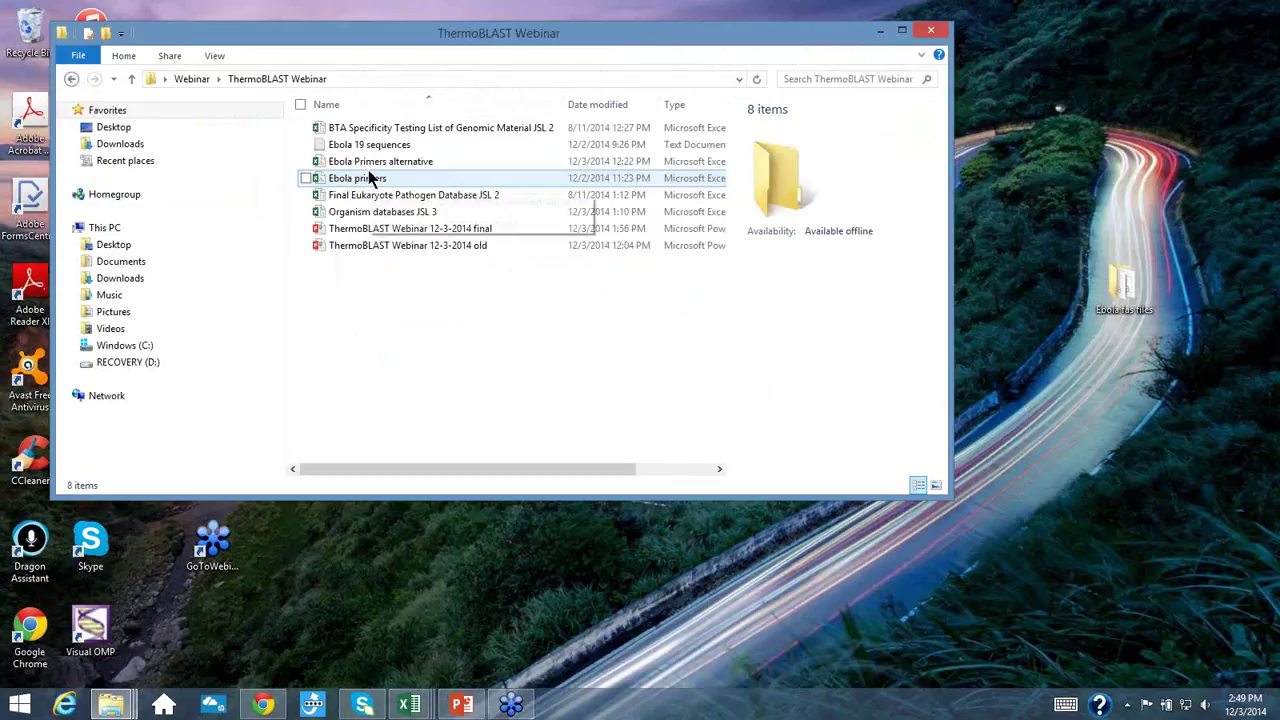
left_click(373, 147)
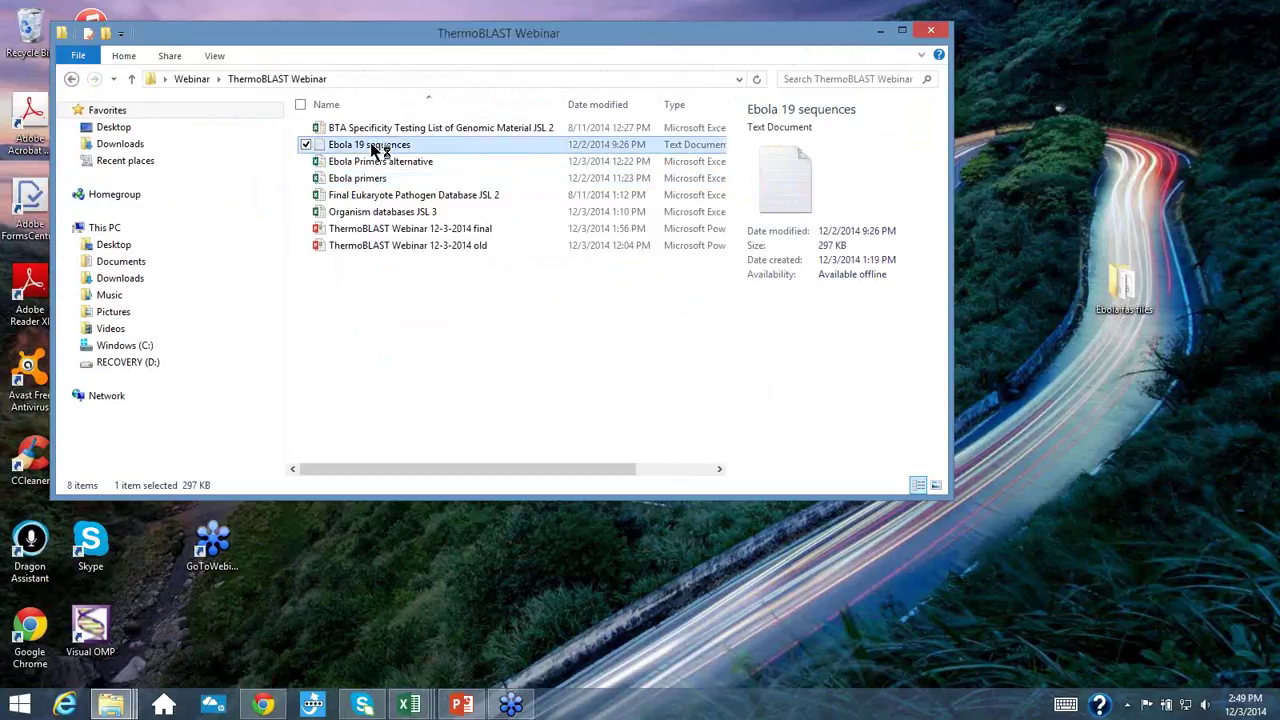
- View Ebola 19 sequences in Notepad, starting with the Reston genome FASTA record
double_click(373, 146)
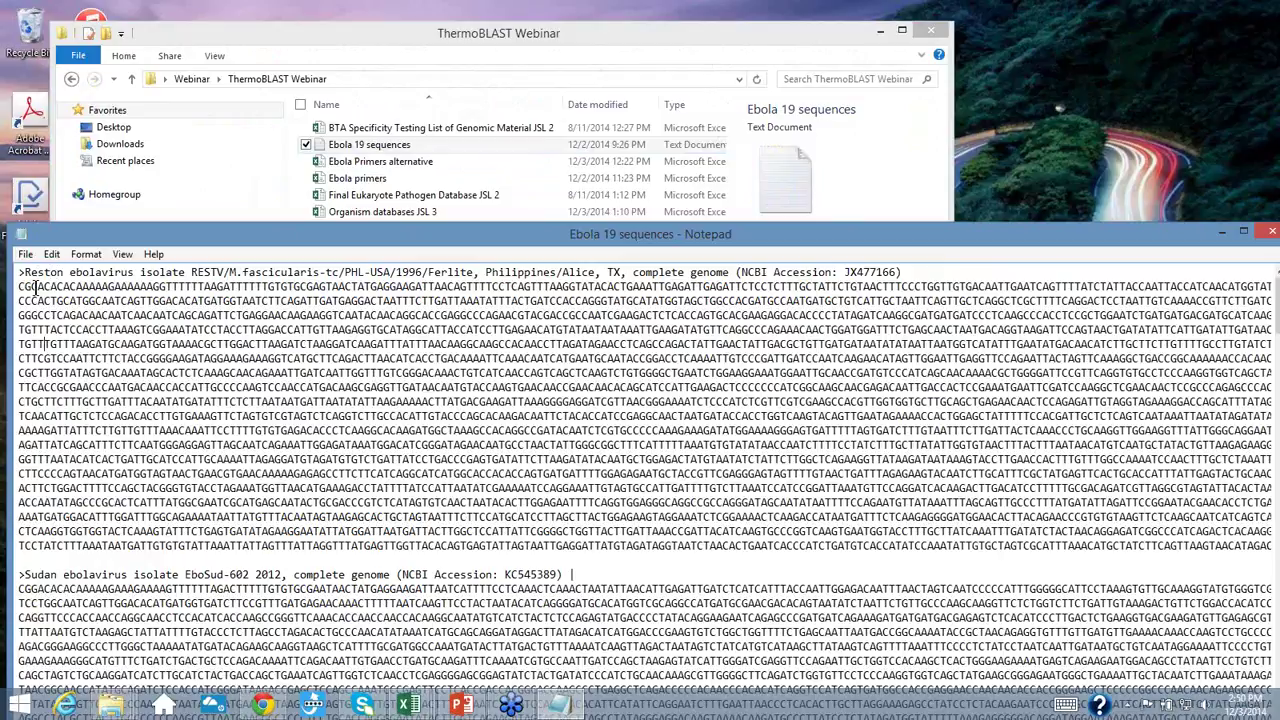
key("Down")
key("Down")
key("Down")
key("Down")
key("Down")
key("Down")
key("Down")
key("Down")
key("Down")
key("Down")
key("Down")
key("Down")
key("Down")
key("Down")
key("Down")
key("Down")
key("Down")
key("Down")
key("Down")
left_click(910, 273)
- Upload the Ebola 19 sequences FASTA file, keeping its sequences as written instead of fetching by accession
left_click(258, 705)
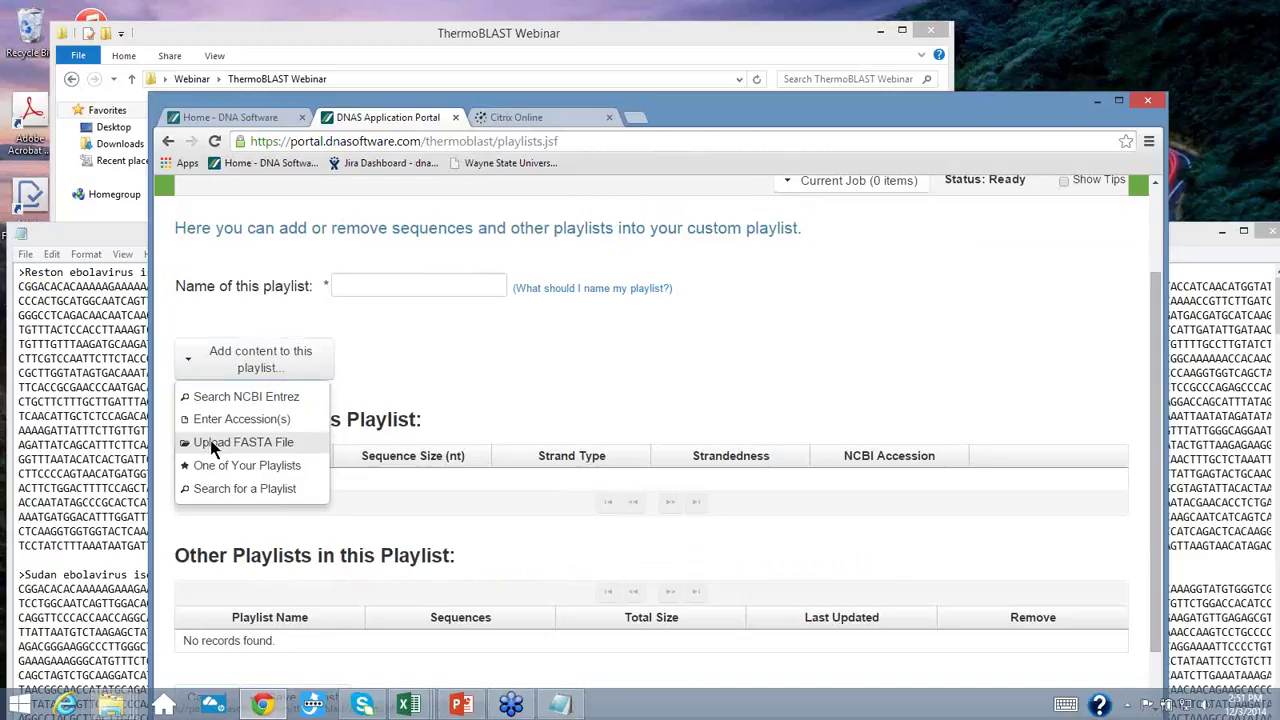
left_click(212, 446)
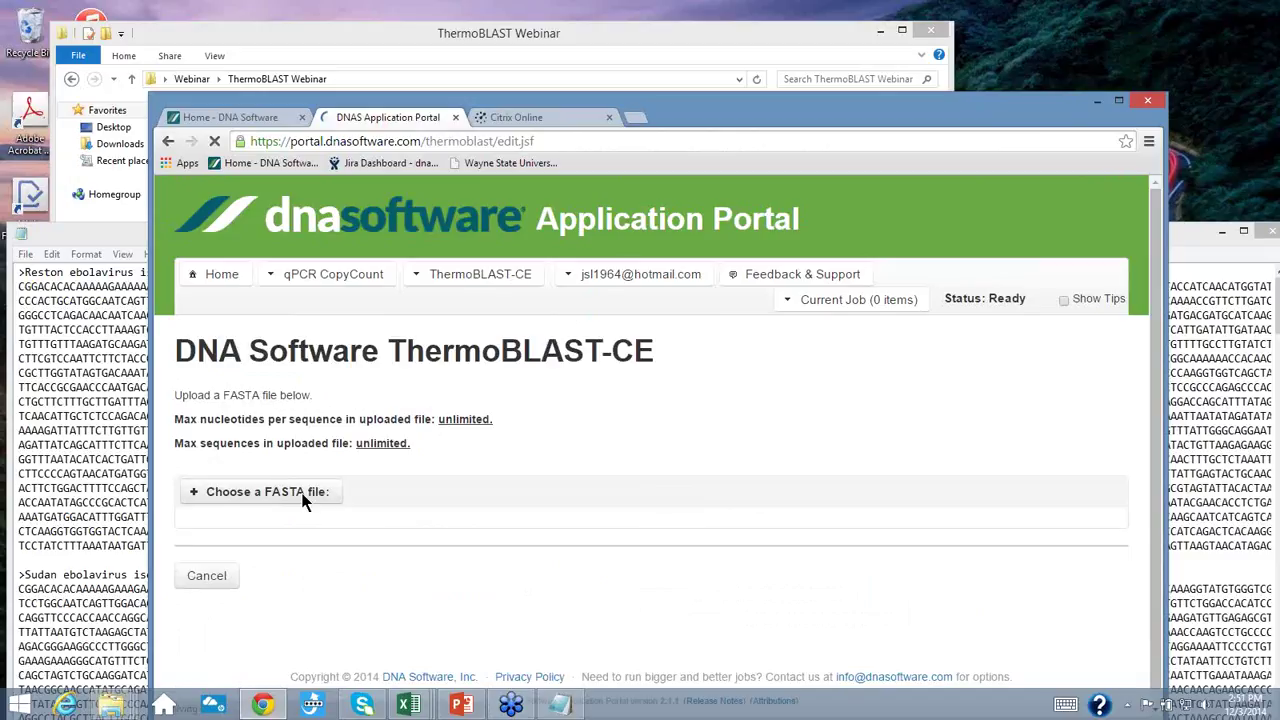
left_click(305, 497)
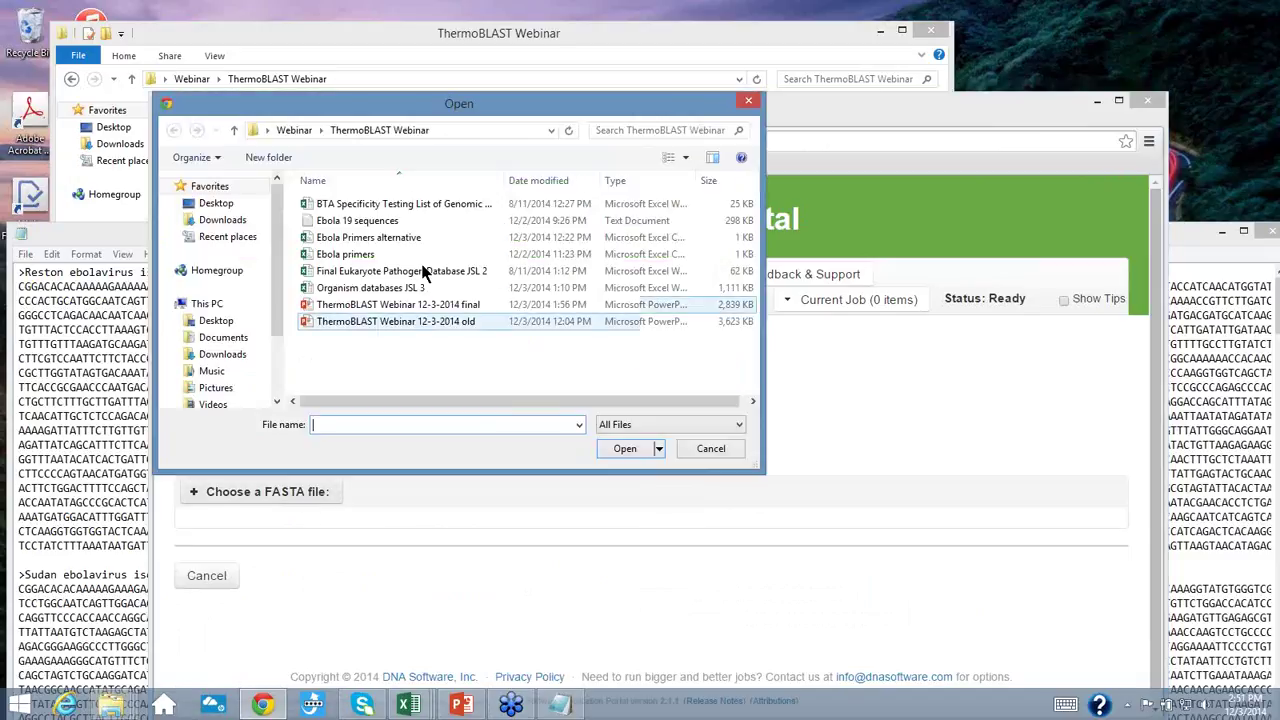
left_click(366, 224)
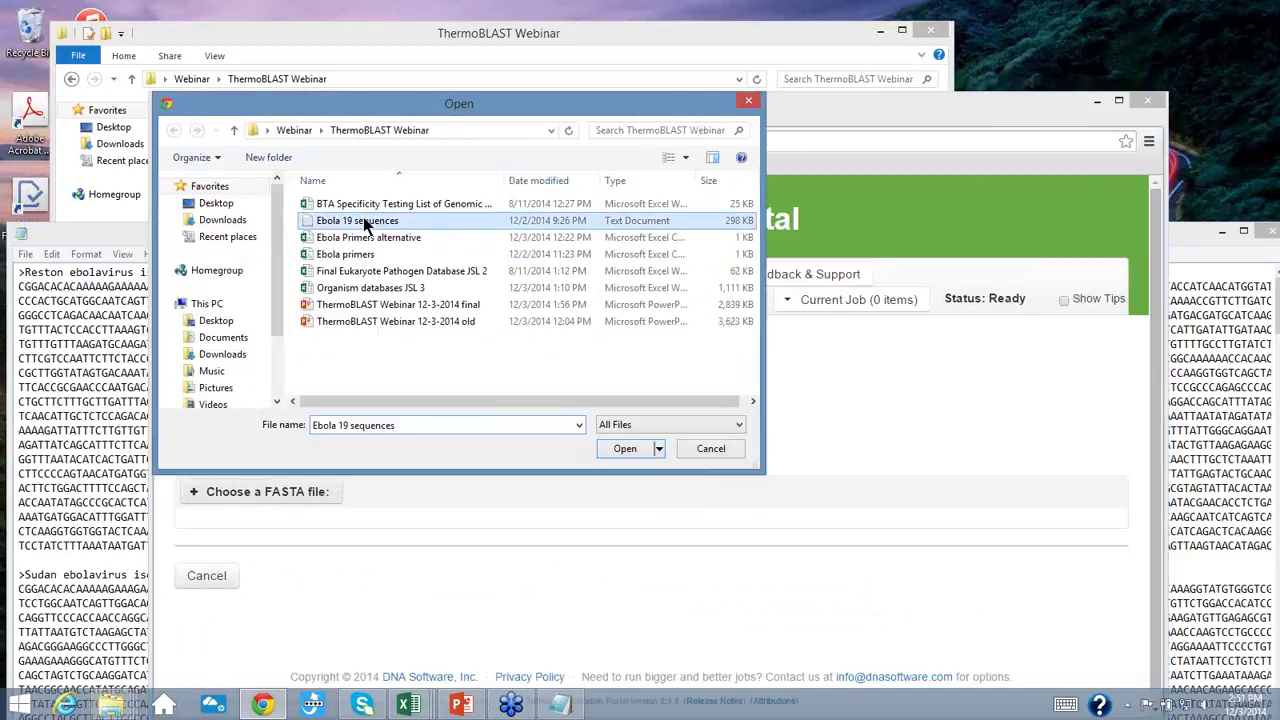
double_click(366, 224)
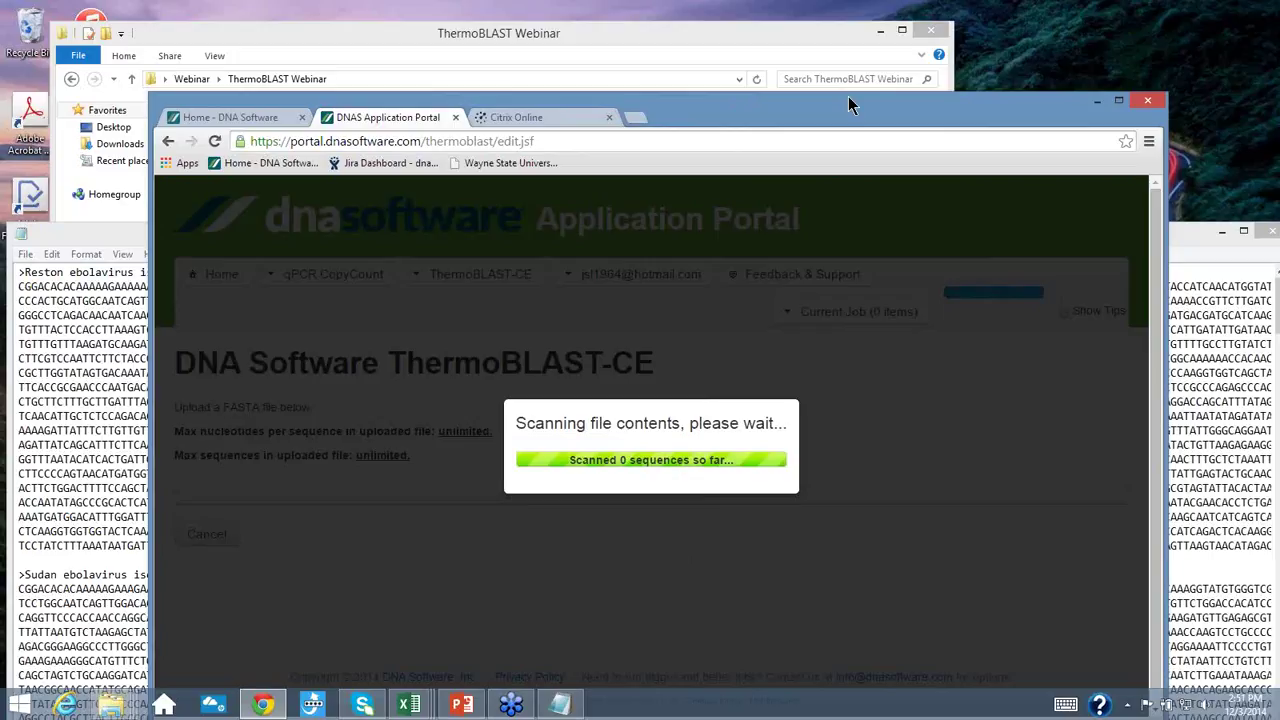
left_click_drag(848, 96, 855, 18)
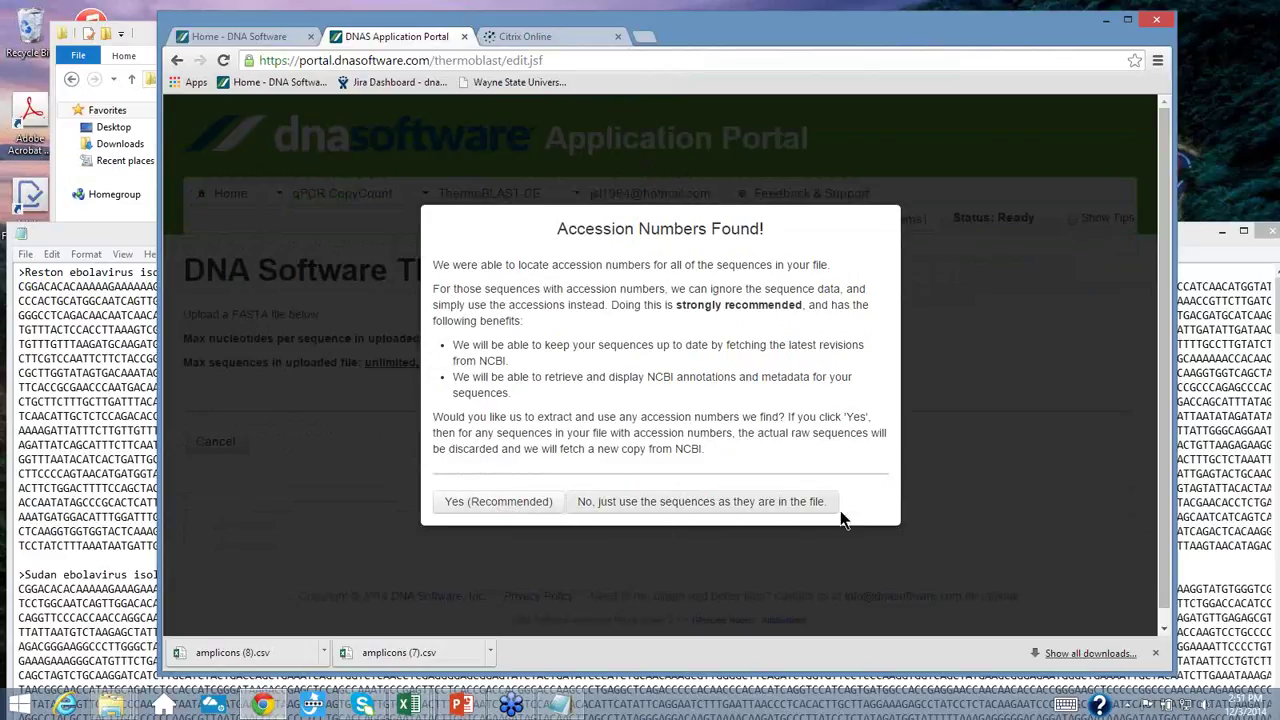
left_click(765, 501)
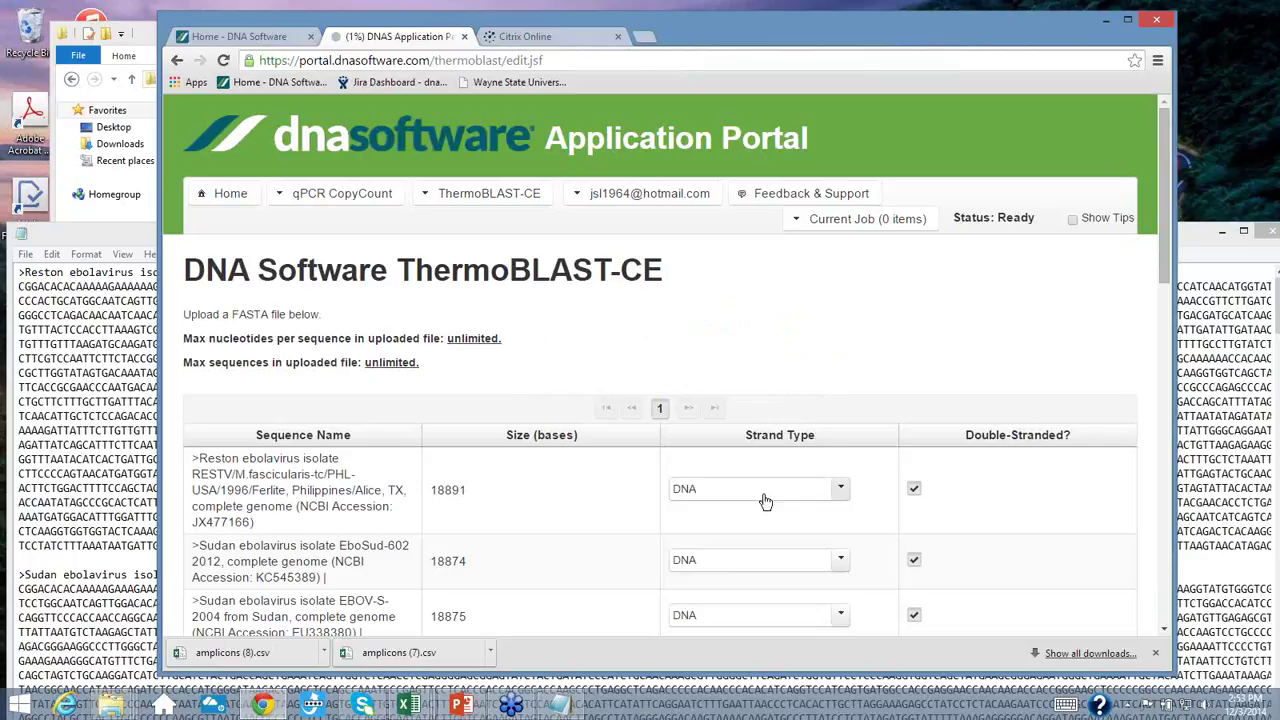
- Start a new ThermoBLAST-CE project from the ThermoBLAST-CE menu and scroll through its page
left_click(490, 200)
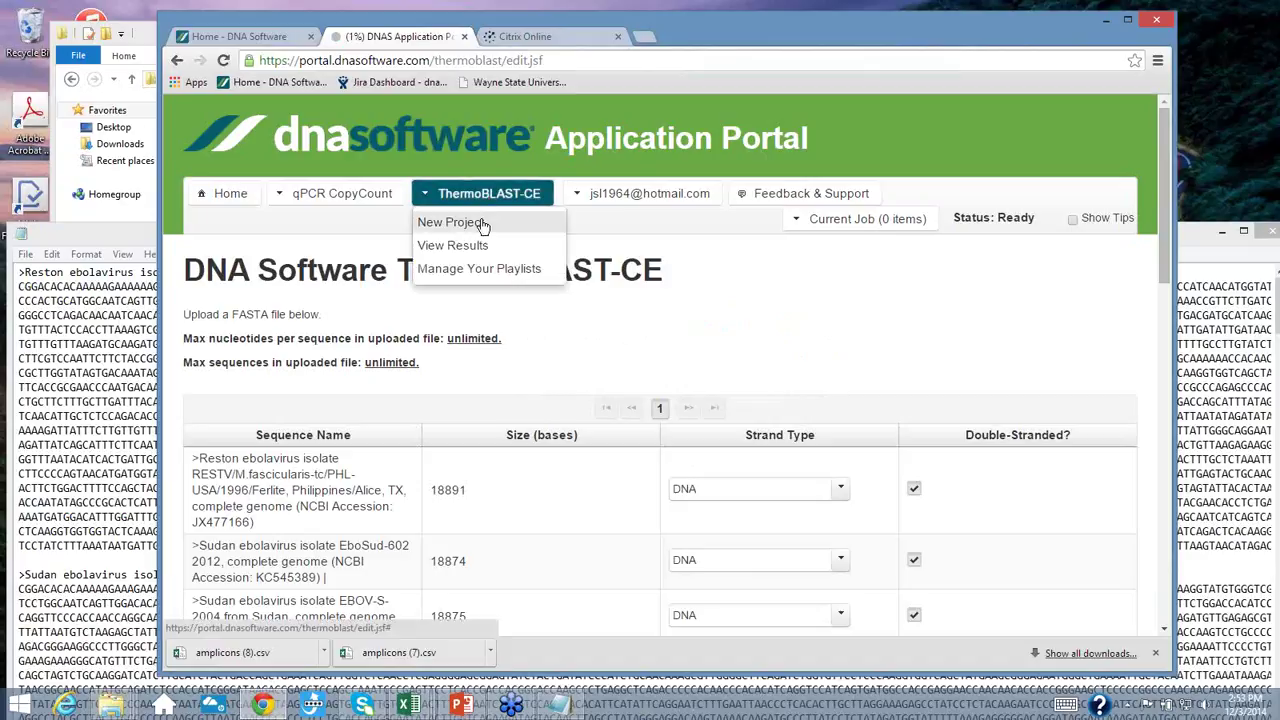
left_click(482, 223)
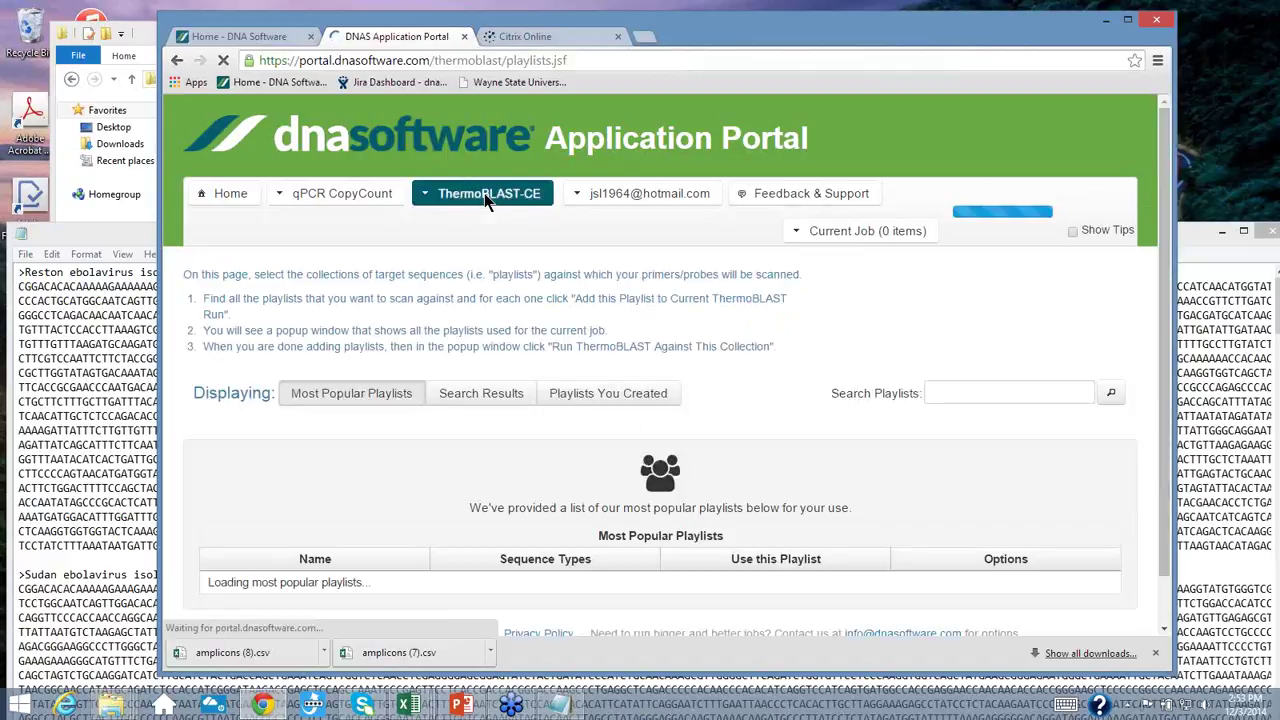
scroll(706, 490, "down", 1)
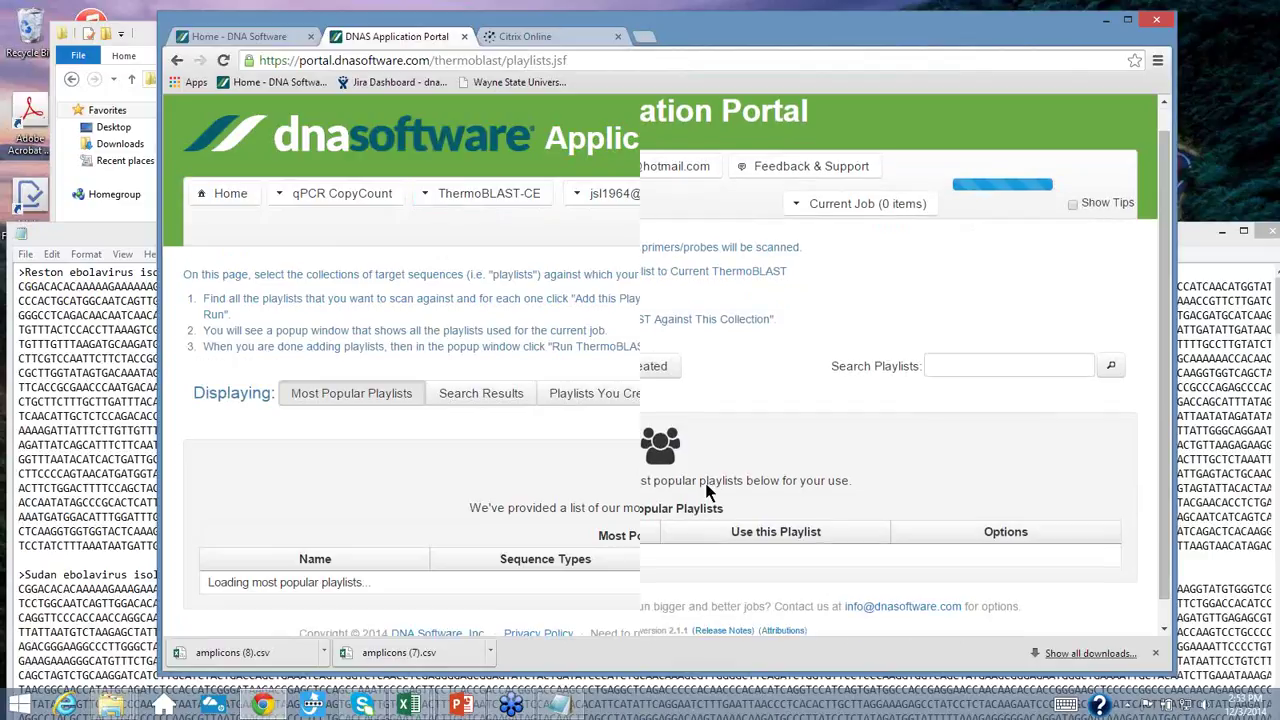
scroll(706, 488, "down", 1)
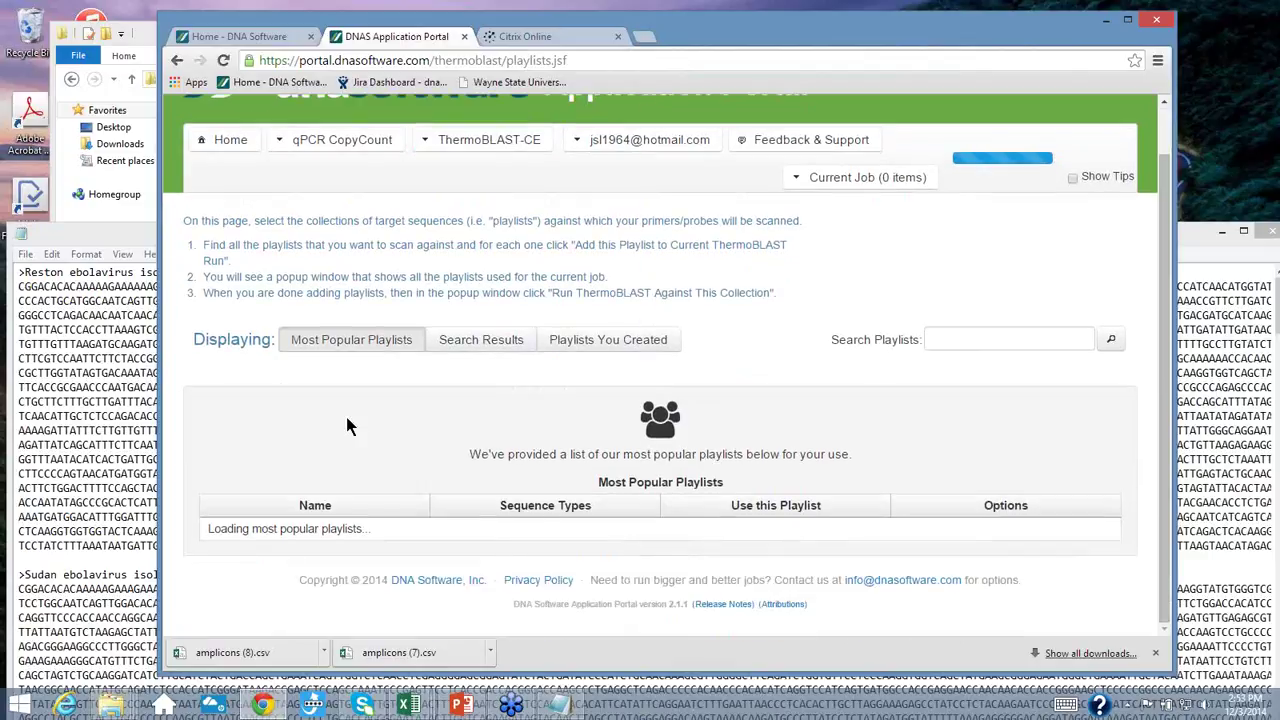
scroll(347, 426, "down", 3)
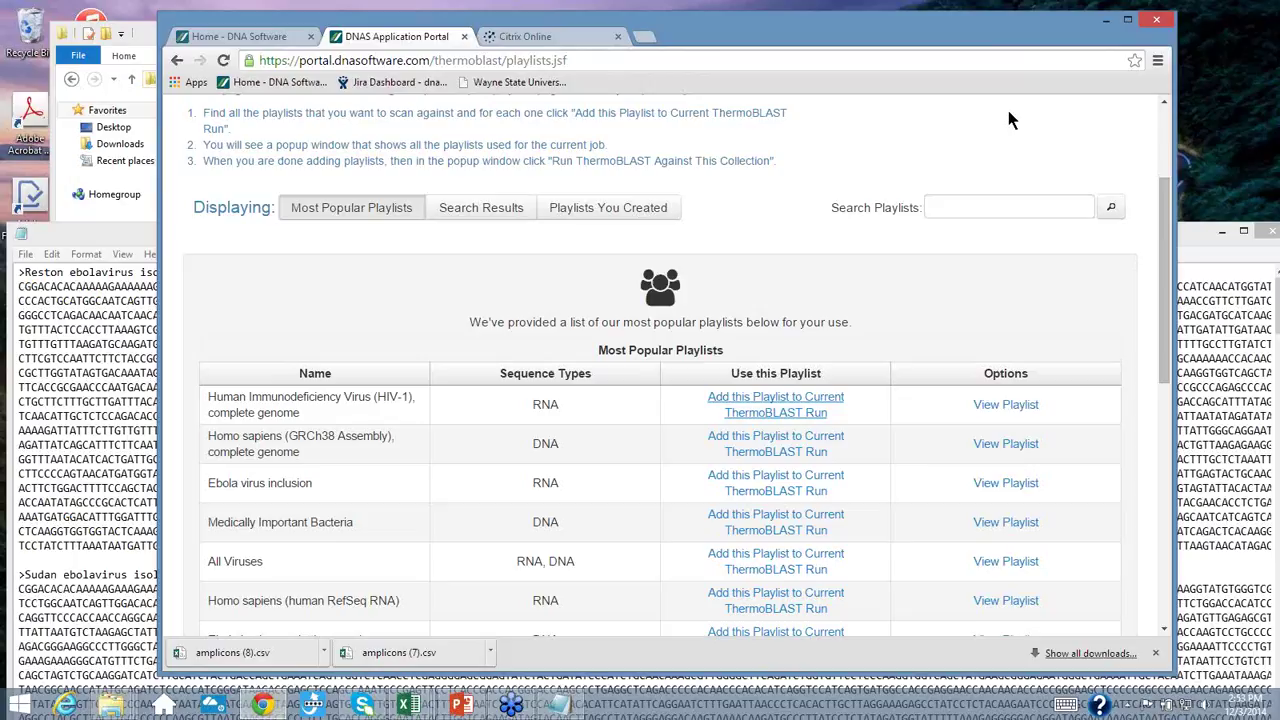
scroll(1009, 120, "up", 1)
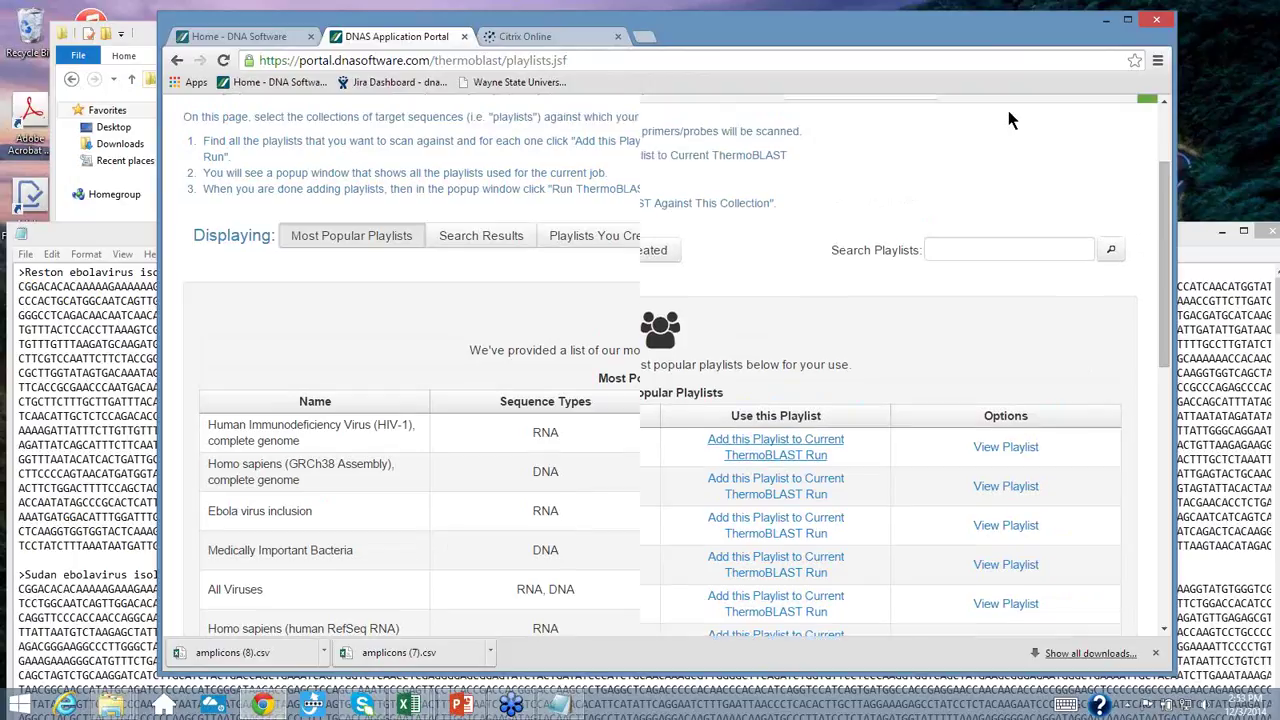
scroll(1009, 120, "up", 2)
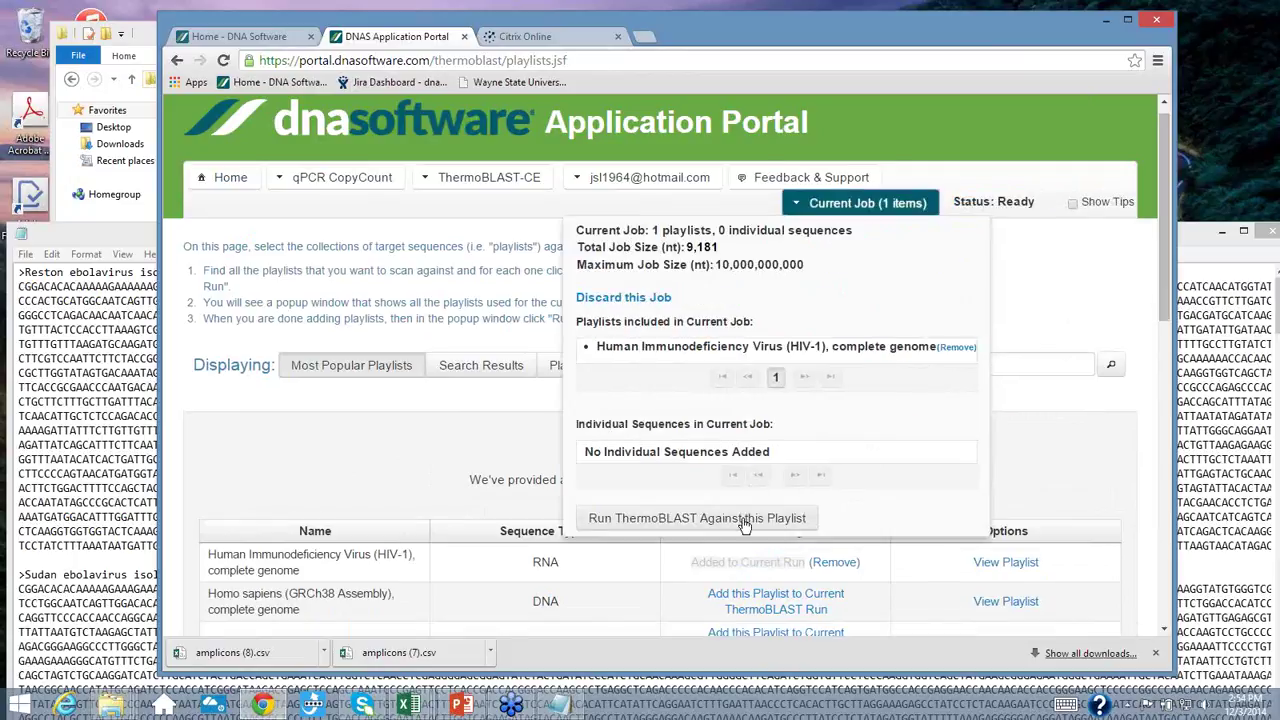
- Run ThermoBLAST against the HIV-1 playlist and scroll down to the empty Query Sequences table
left_click(744, 522)
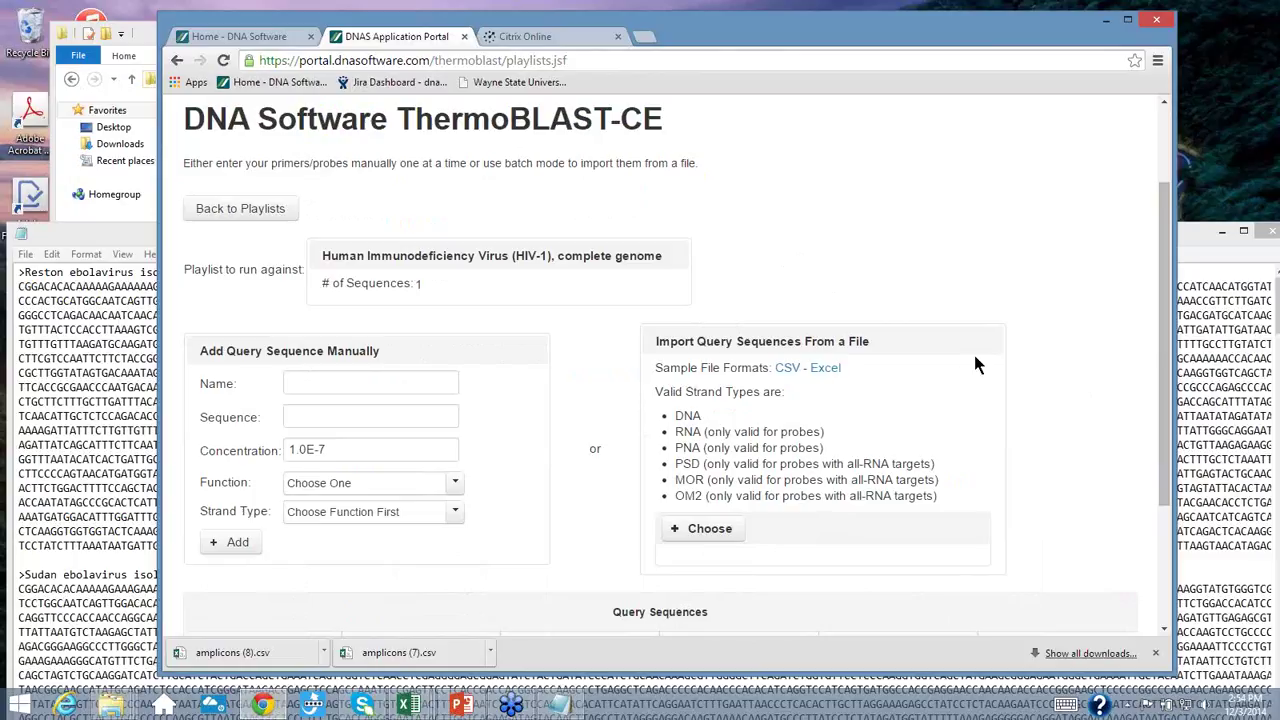
scroll(978, 365, "down", 2)
scroll(978, 365, "down", 2)
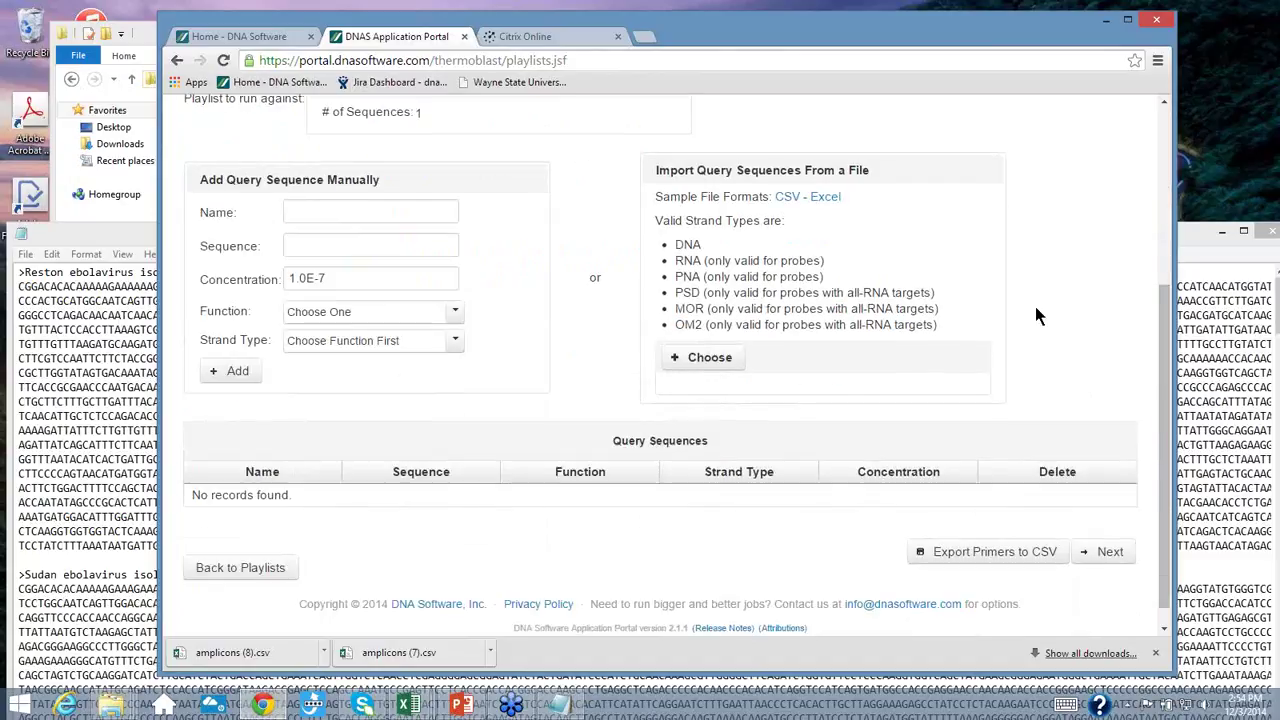